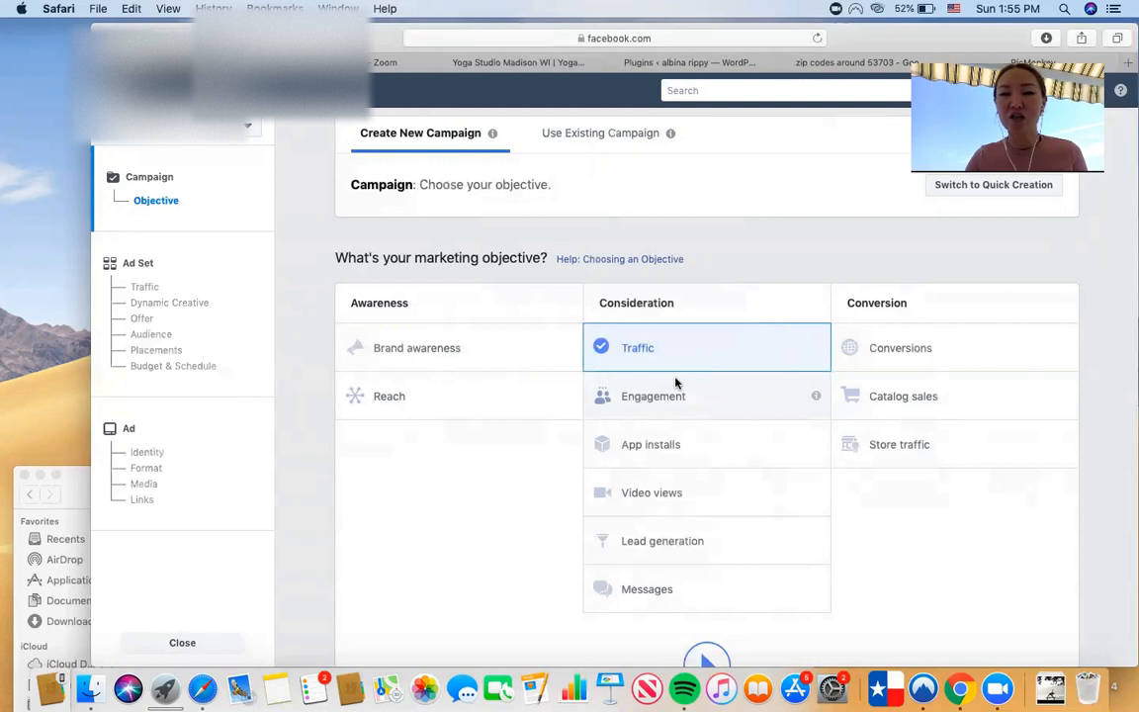
Set the traffic campaign's daily budget to $3.00
scroll(506, 542, "down", 5)
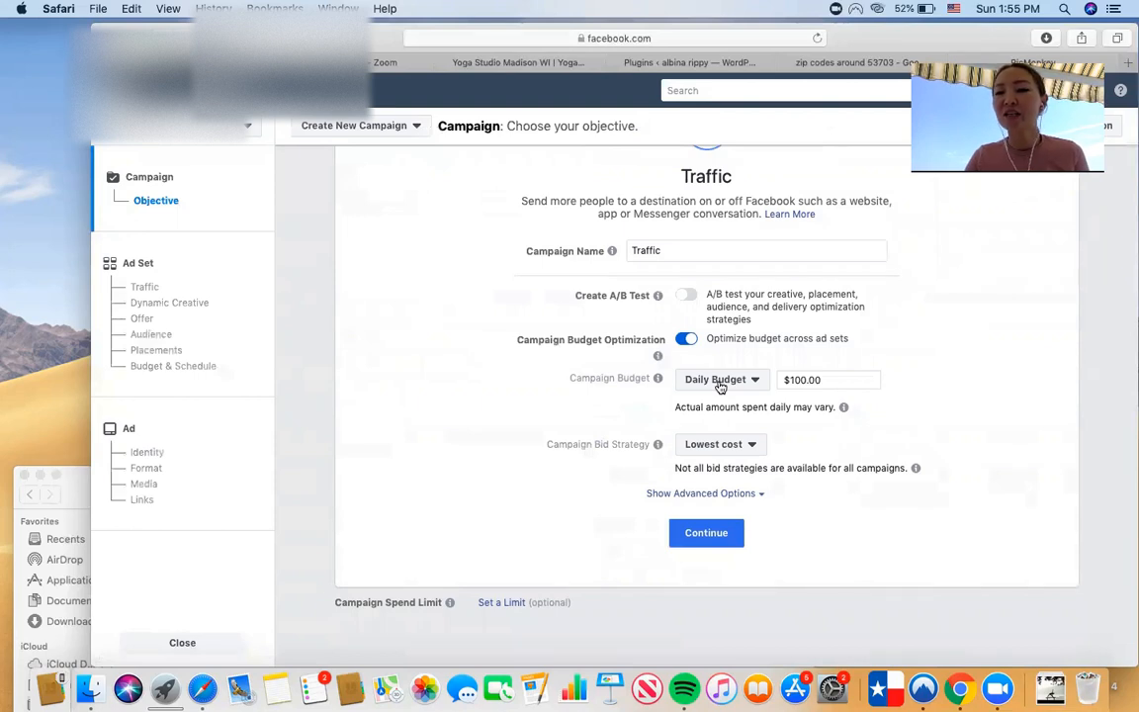
left_click(712, 383)
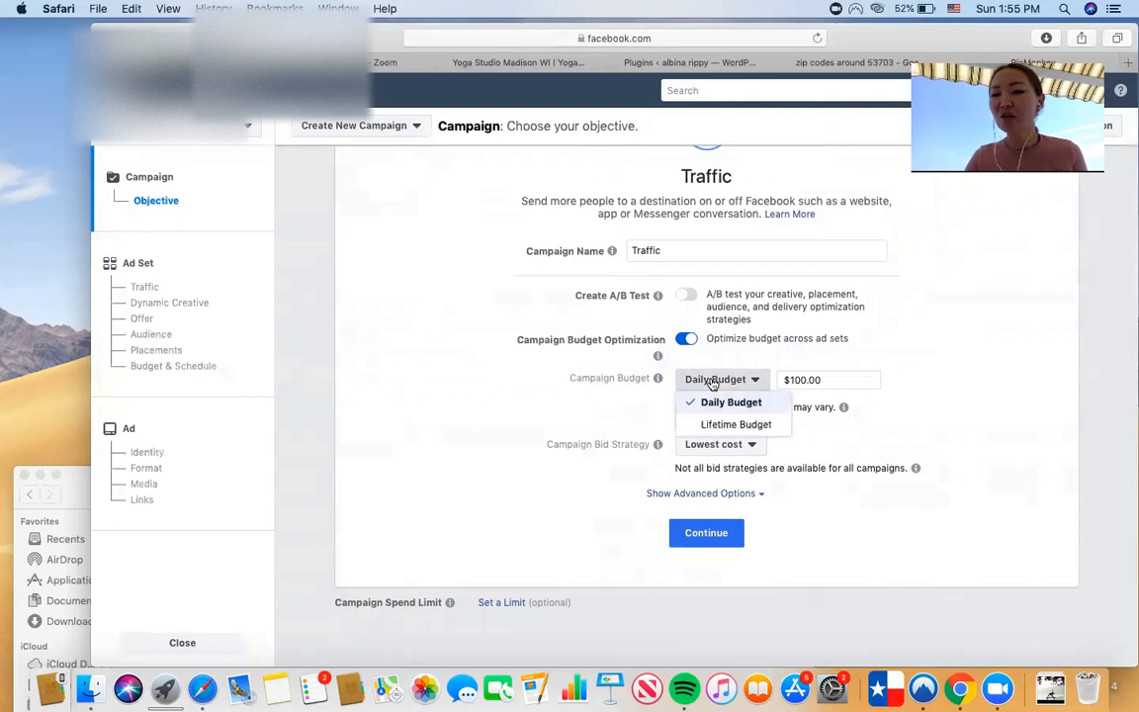
left_click(820, 379)
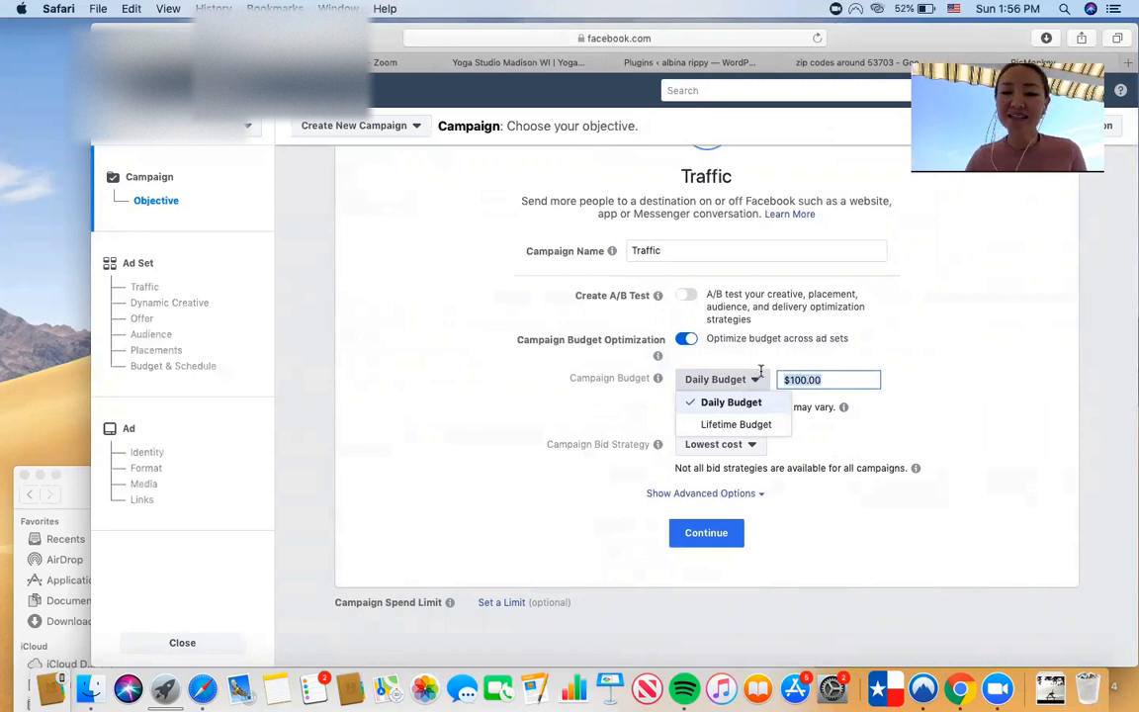
type("3")
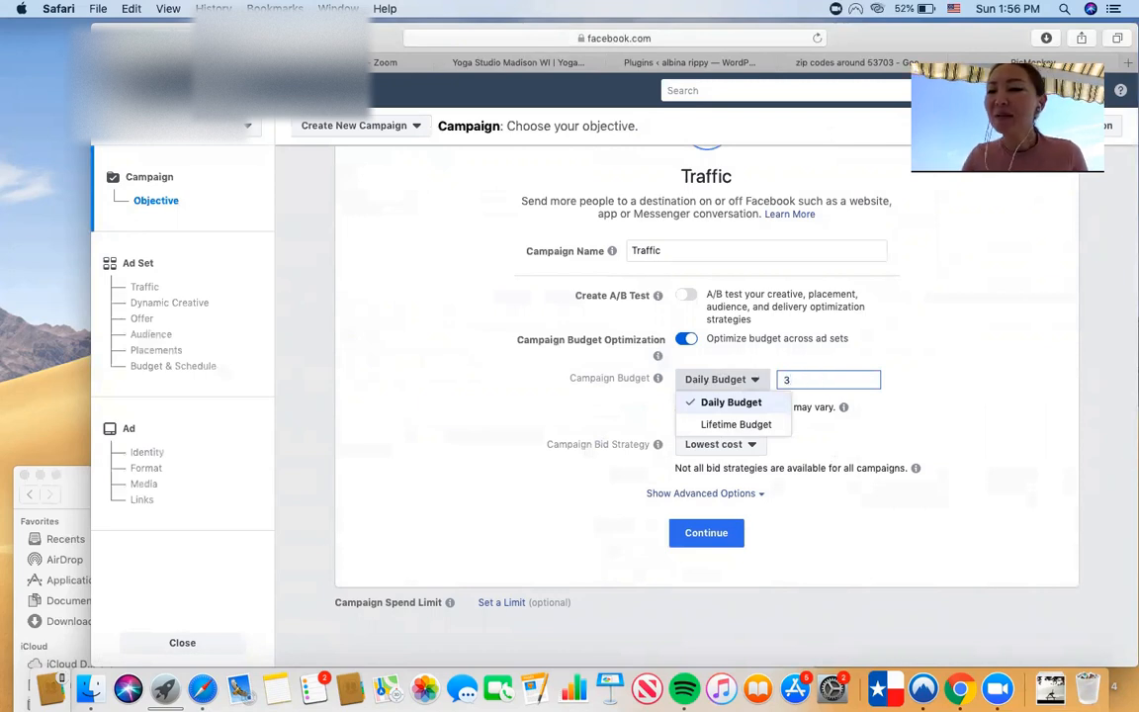
left_click(955, 374)
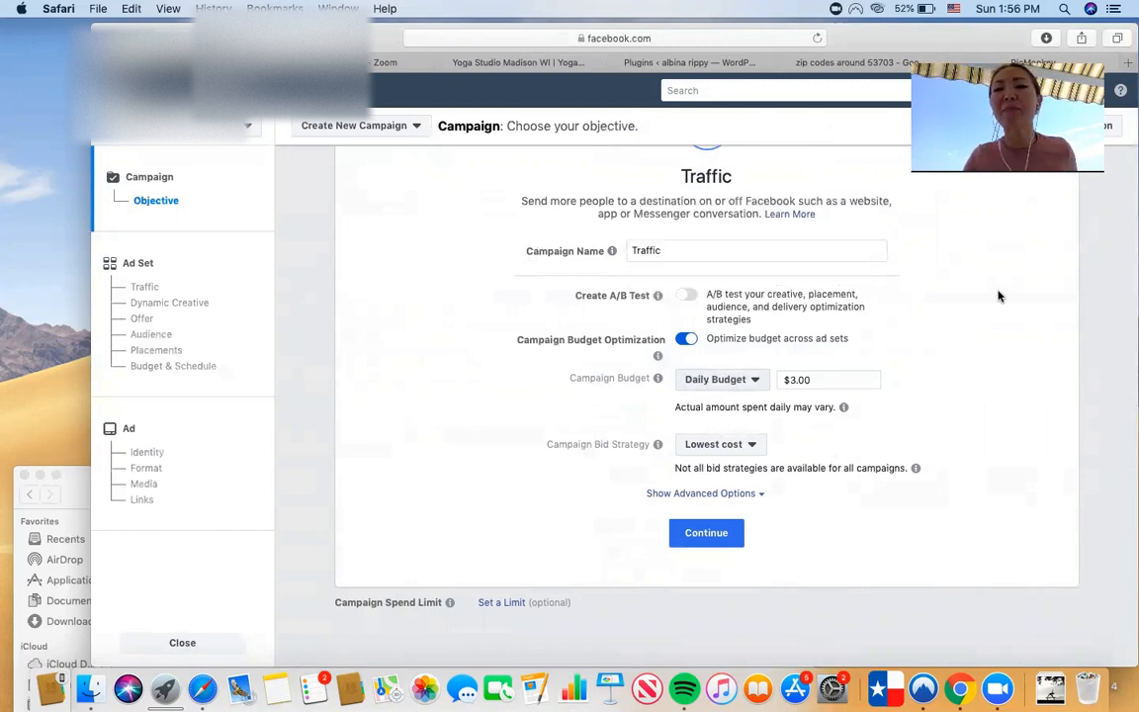
Rename the campaign "New Clients & Intro Special"
left_click(682, 250)
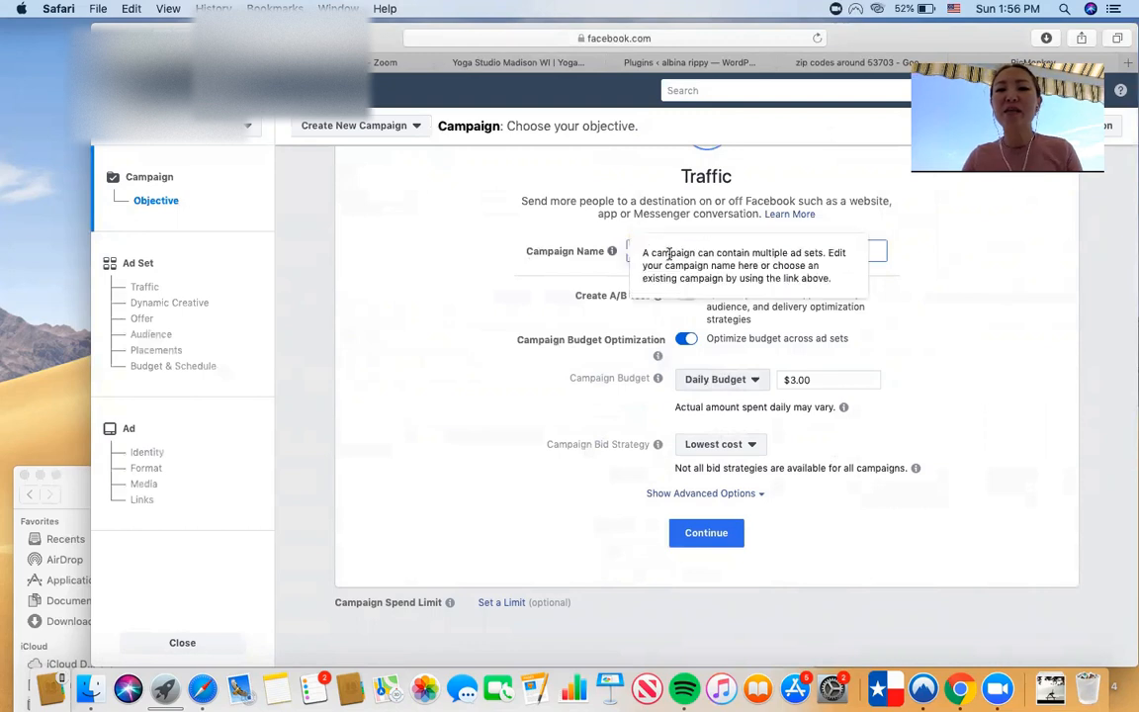
left_click(879, 251)
key("BackSpace")
key("BackSpace")
key("BackSpace")
key("BackSpace")
key("BackSpace")
key("BackSpace")
key("BackSpace")
type("N")
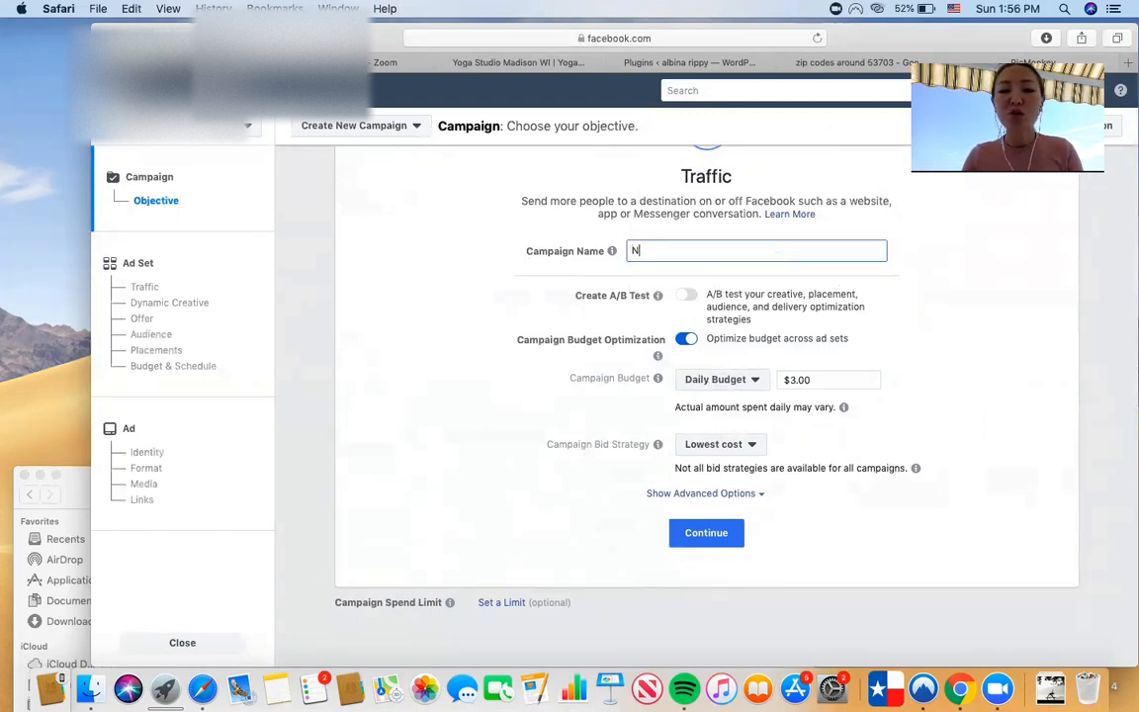
type("ew Clients ")
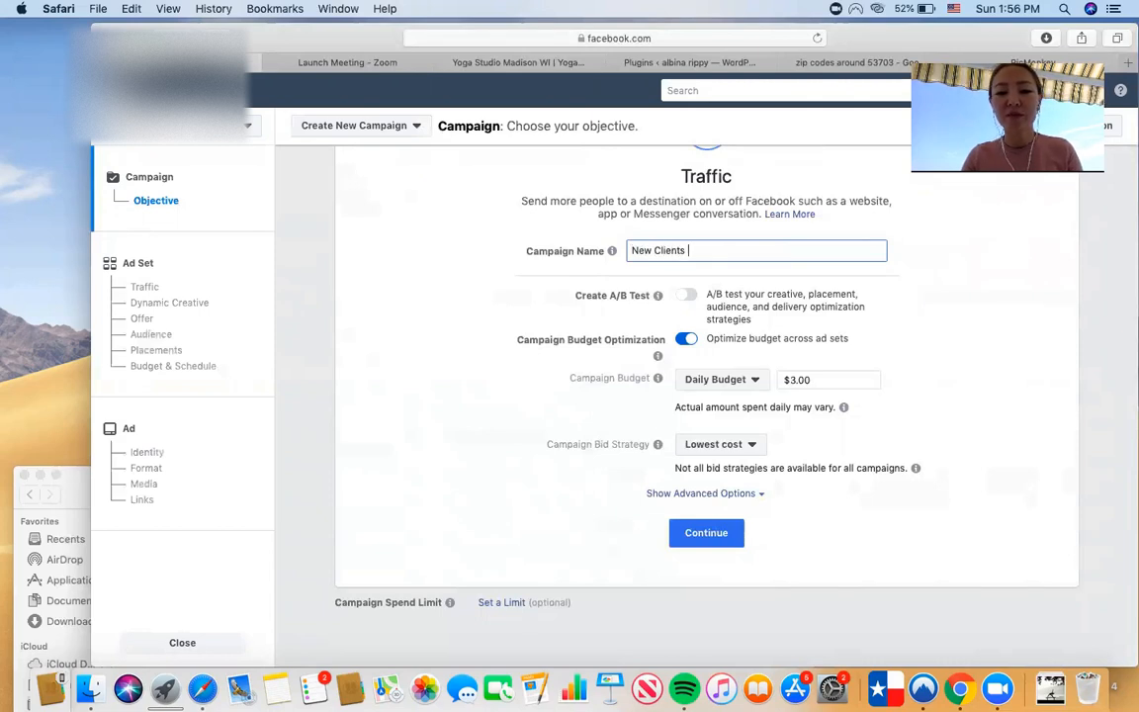
type("& ")
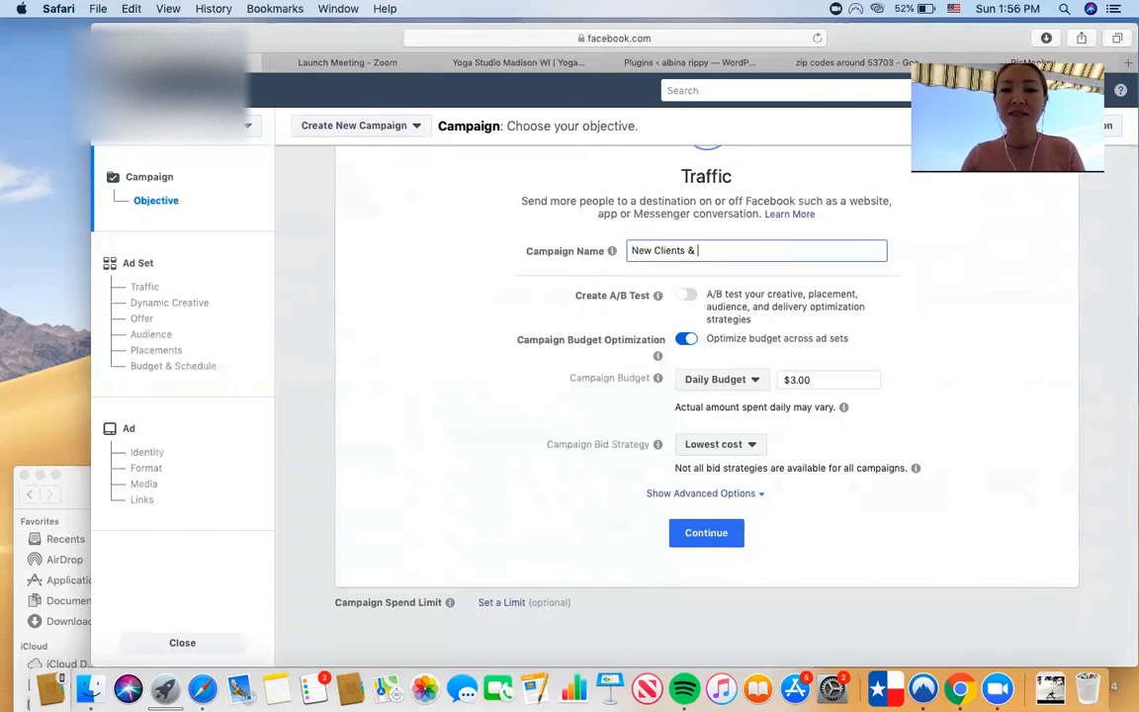
type("Intro Special")
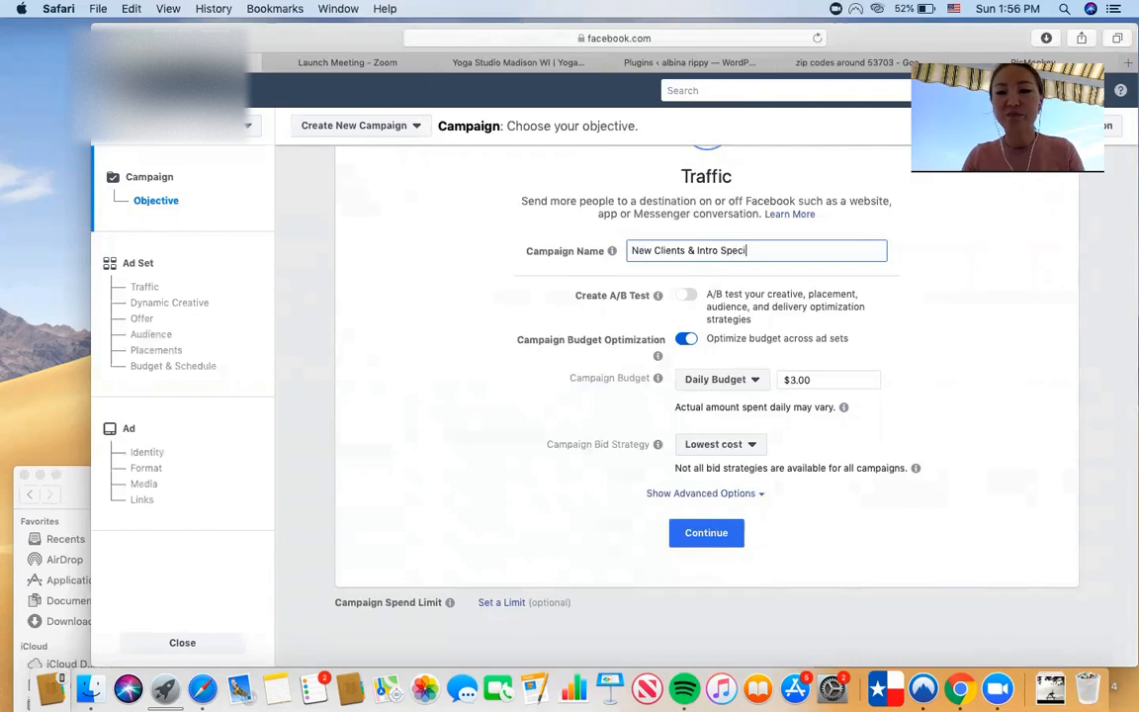
Show the campaign's advanced options for scheduling and delivery, and continue to the ad set settings
left_click(690, 493)
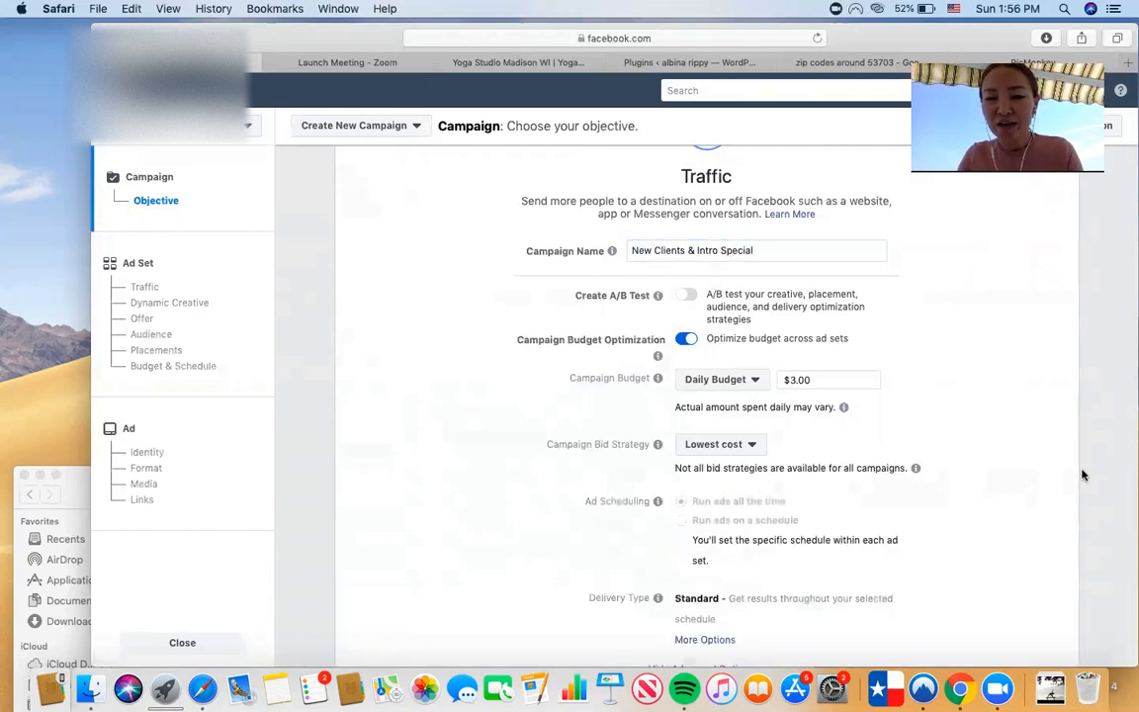
scroll(1081, 476, "down", 4)
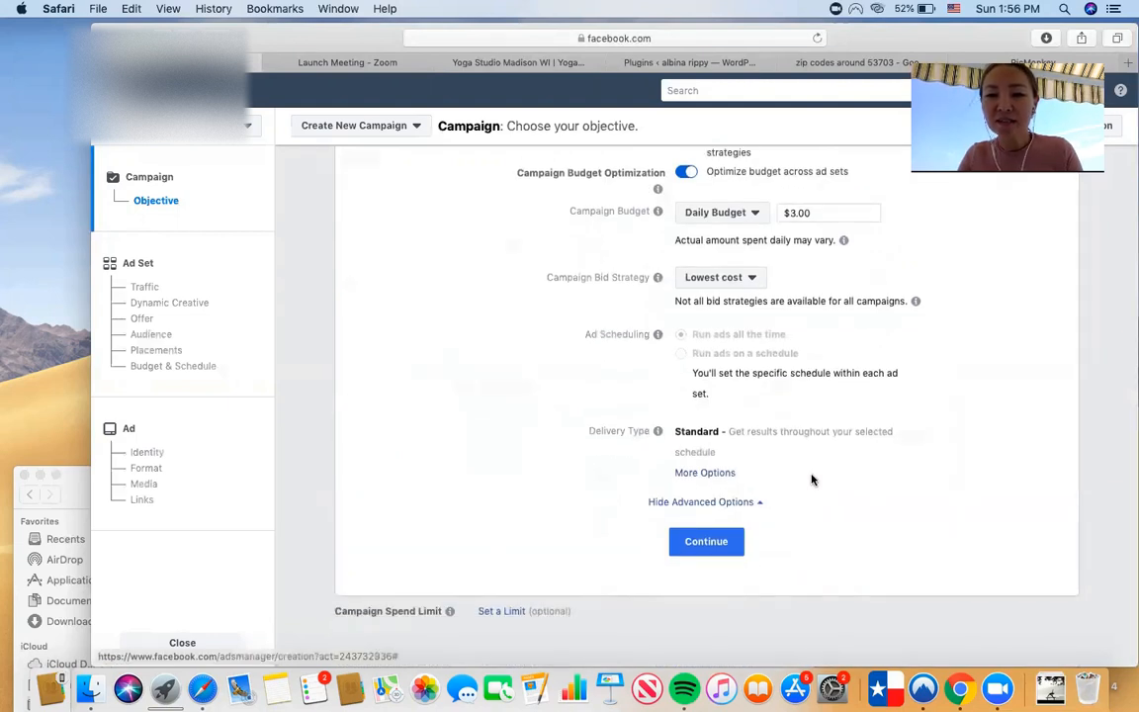
left_click(705, 542)
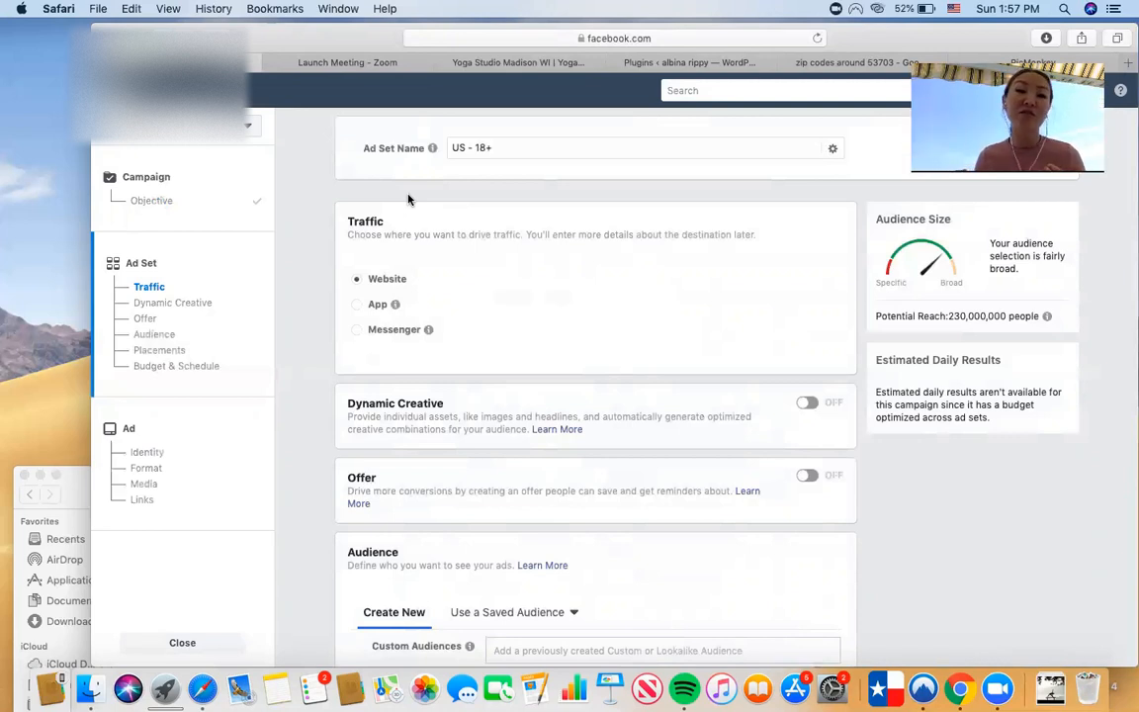
Name the ad set "Yoga Interest zip 53703"
left_click(503, 148)
mouse_move(433, 146)
left_click(734, 150)
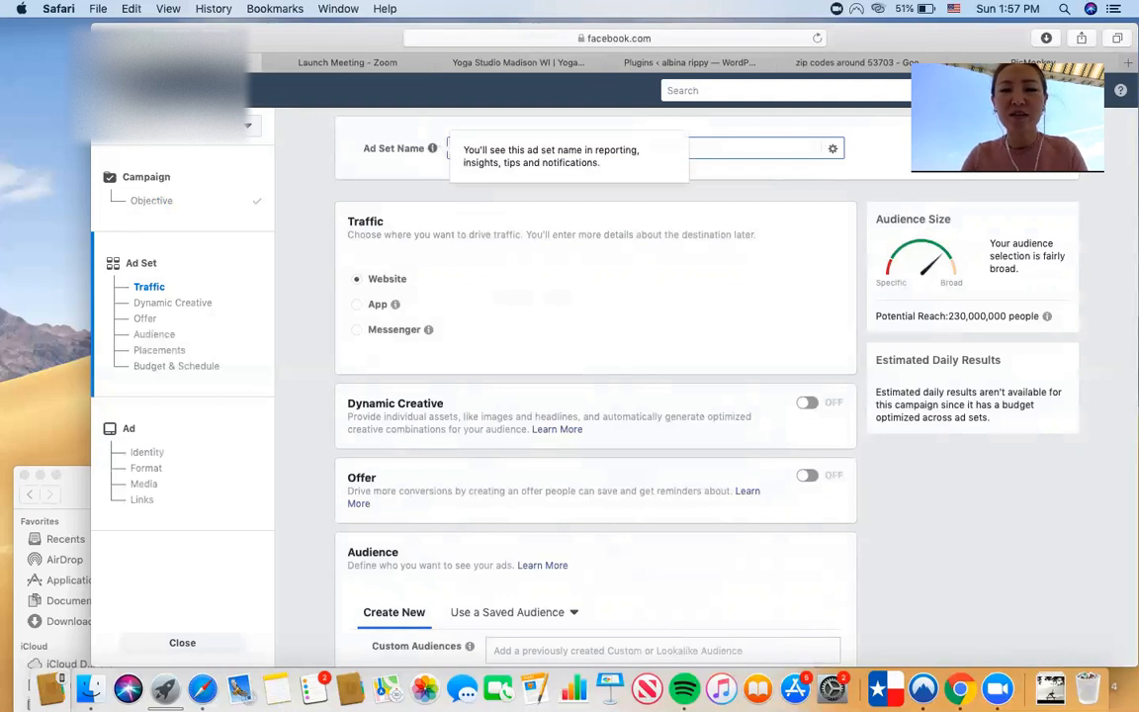
type("Yoga ")
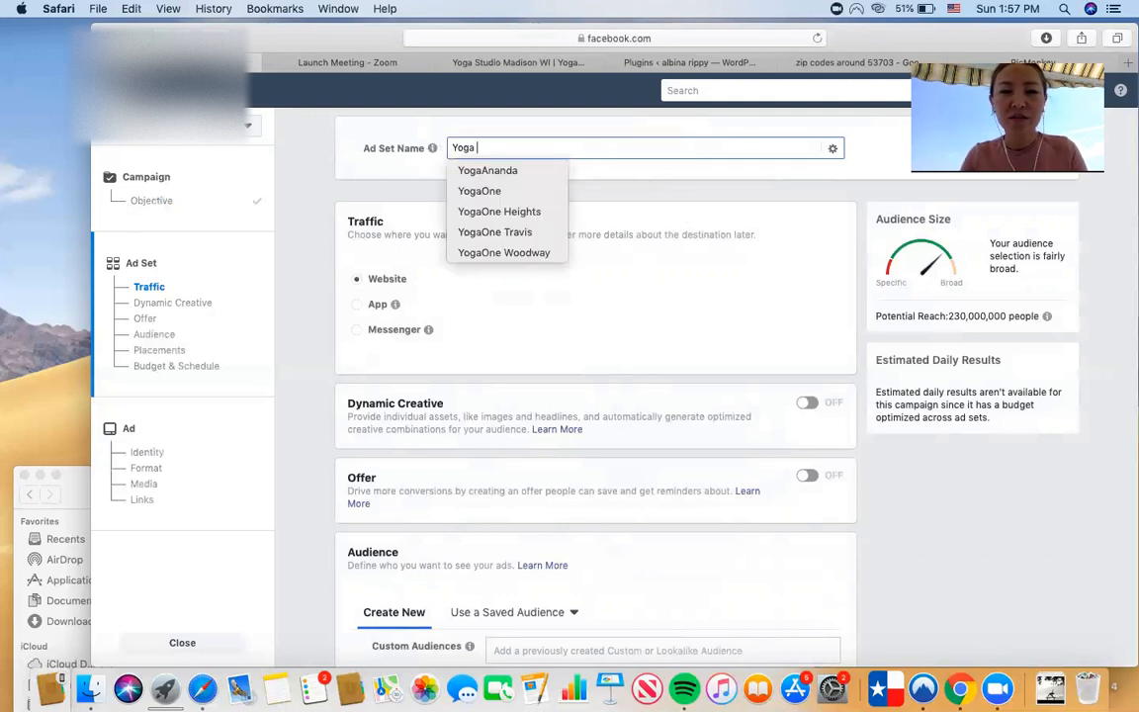
type("Interest 53704")
key("BackSpace")
type("3")
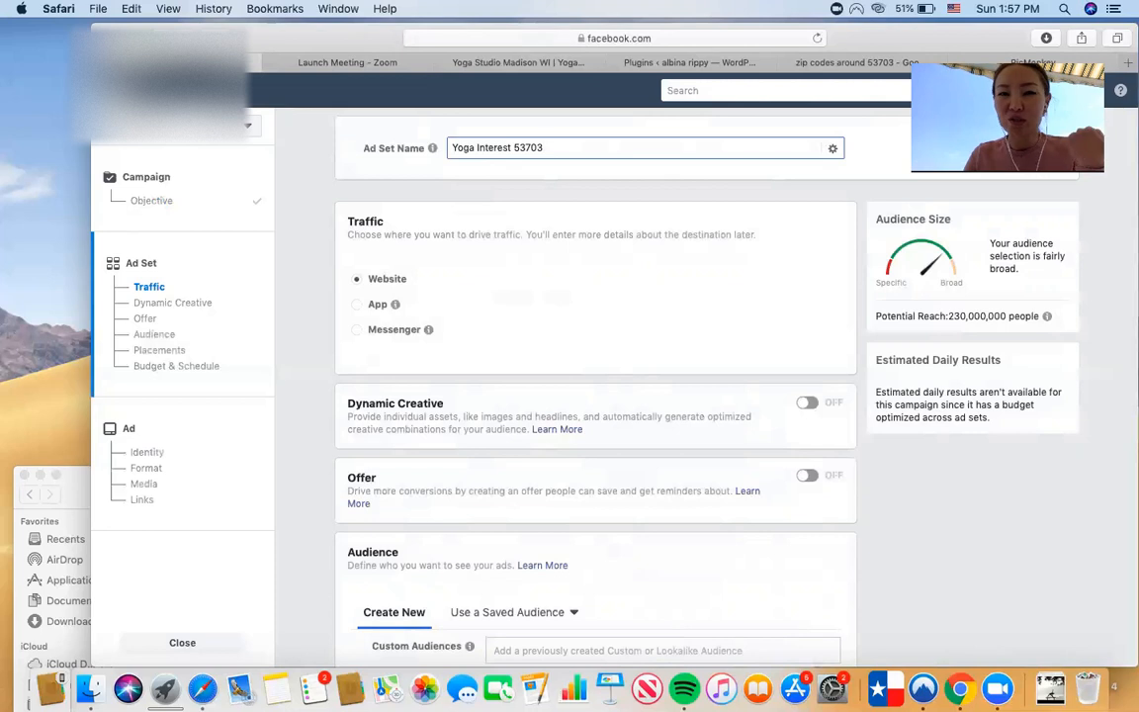
left_click(513, 147)
type("zip")
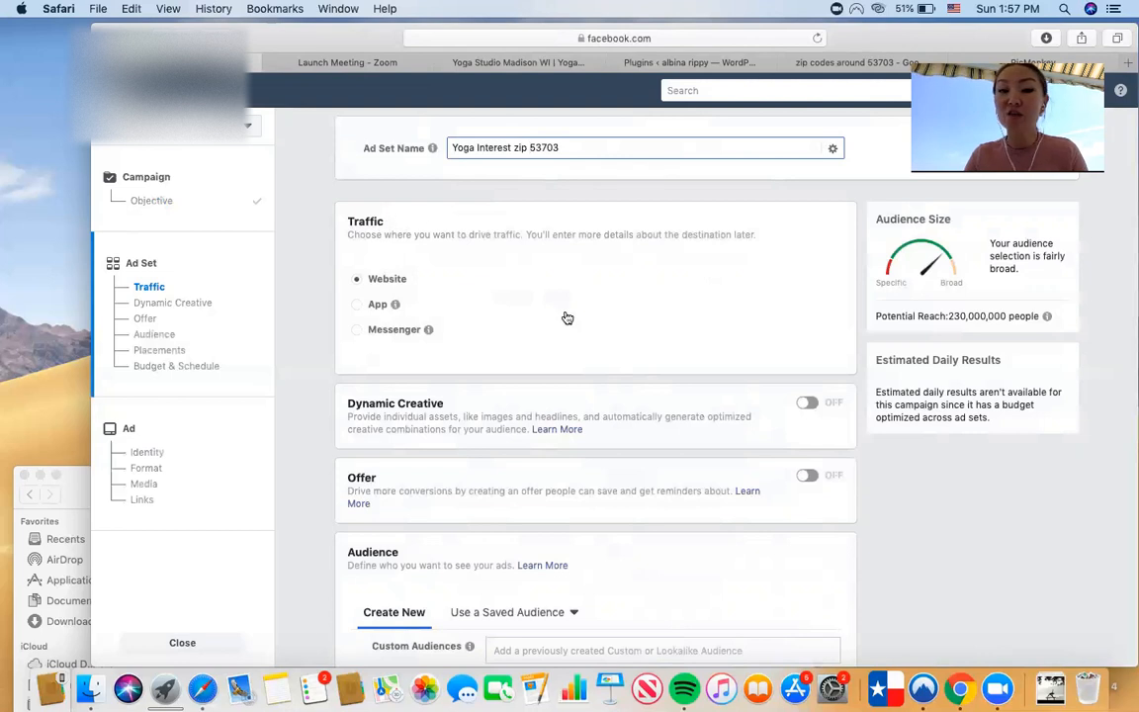
Turn on Dynamic Creative for the ad set and accept its notice about disabled settings
scroll(566, 317, "down", 3)
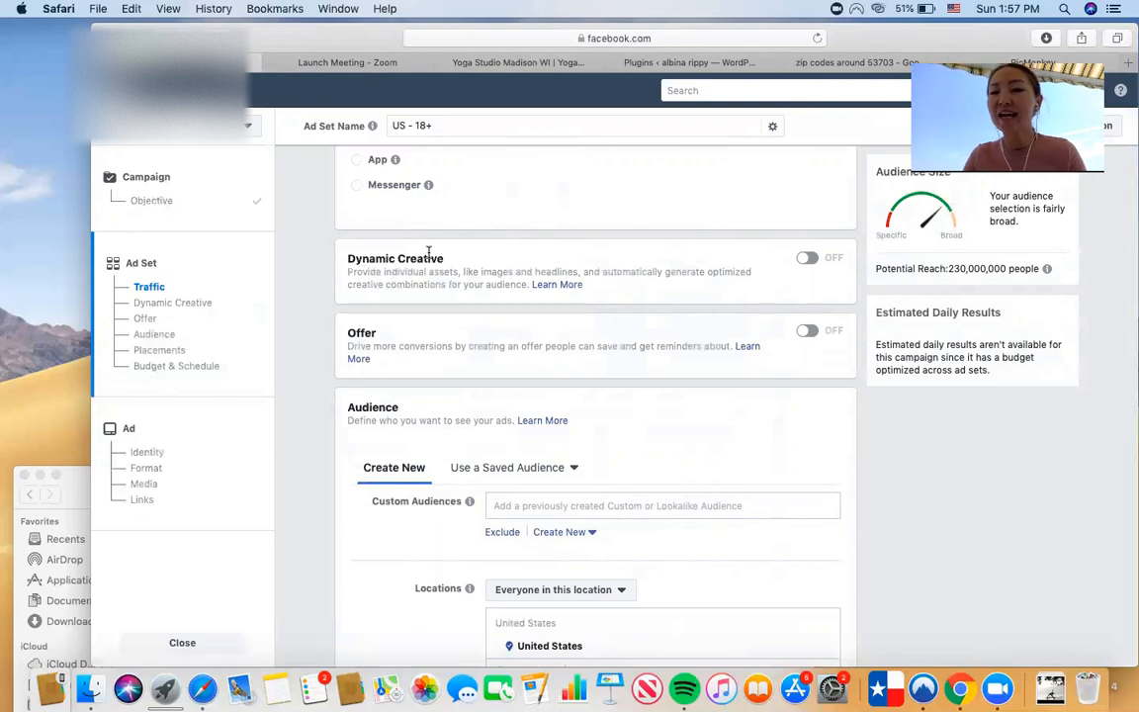
left_click(811, 260)
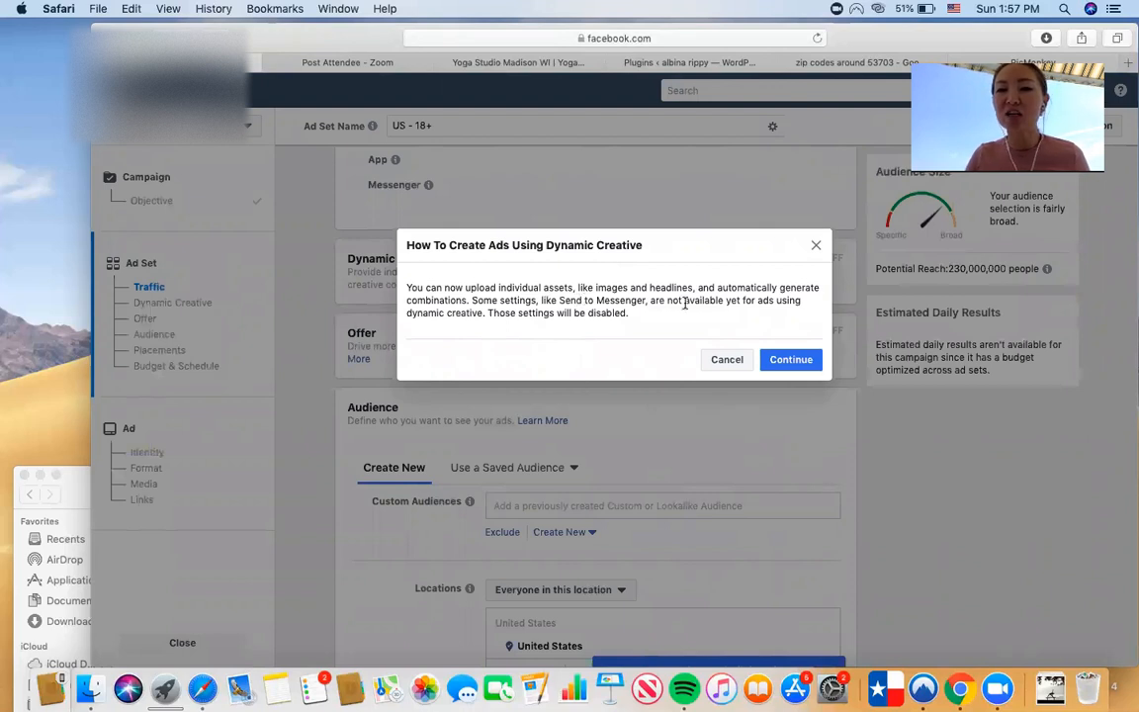
left_click(791, 361)
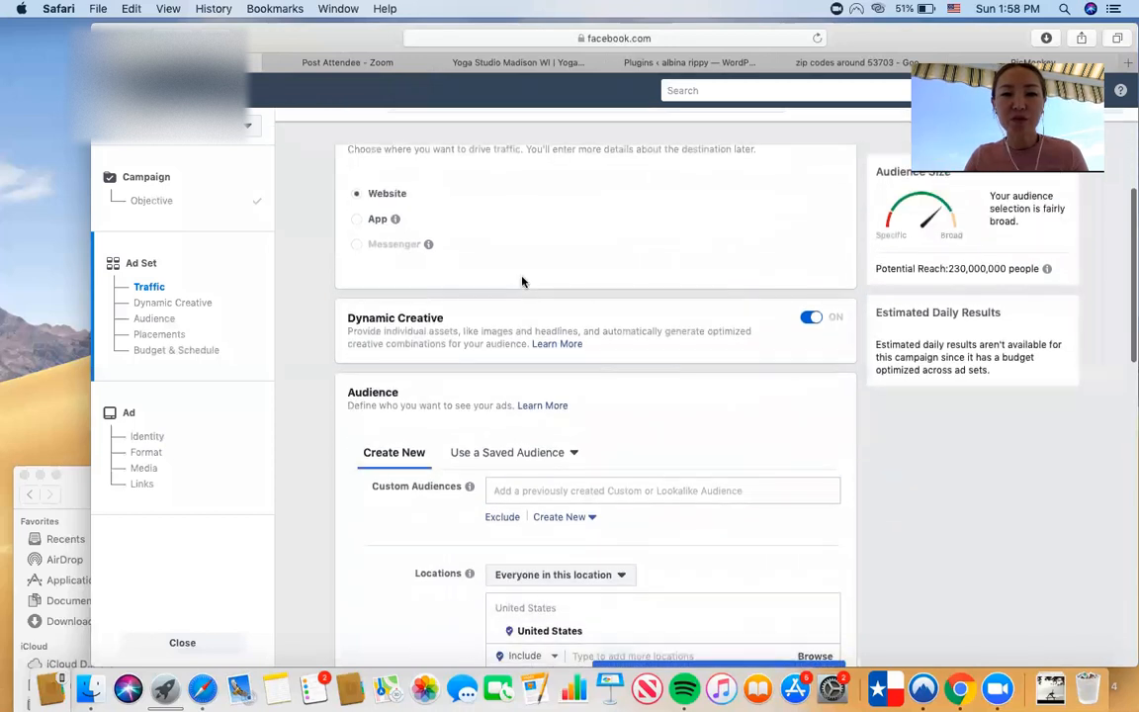
View the saved audiences available for the ad set without choosing one
scroll(522, 282, "down", 3)
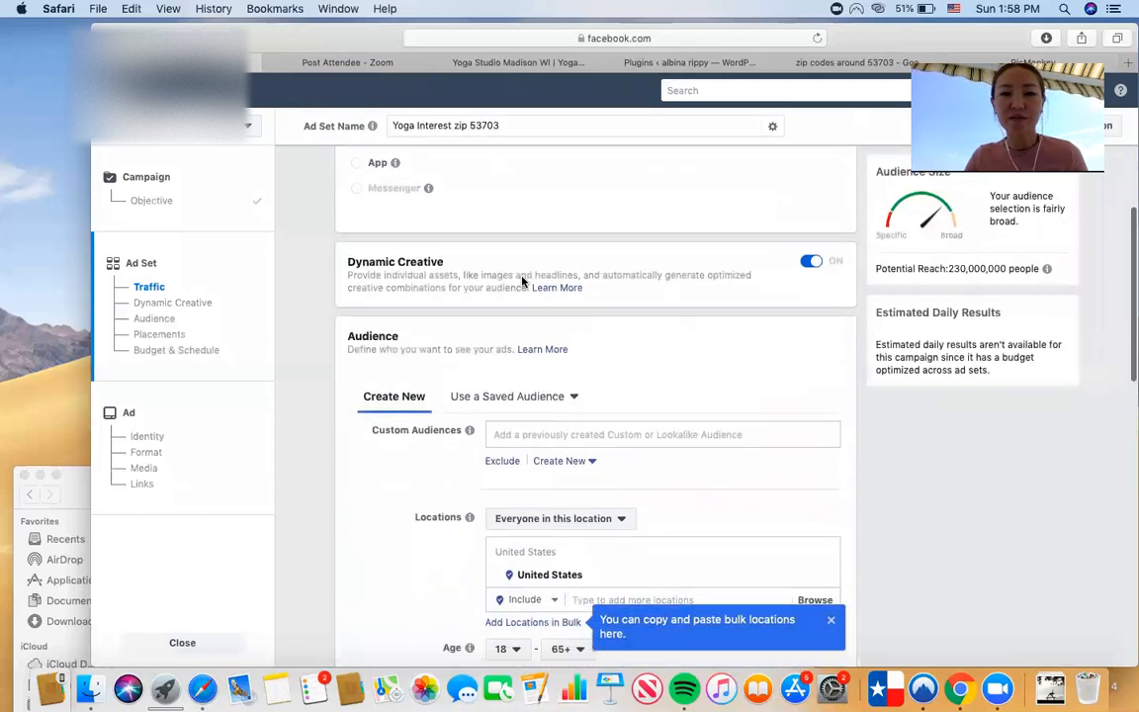
scroll(524, 279, "down", 2)
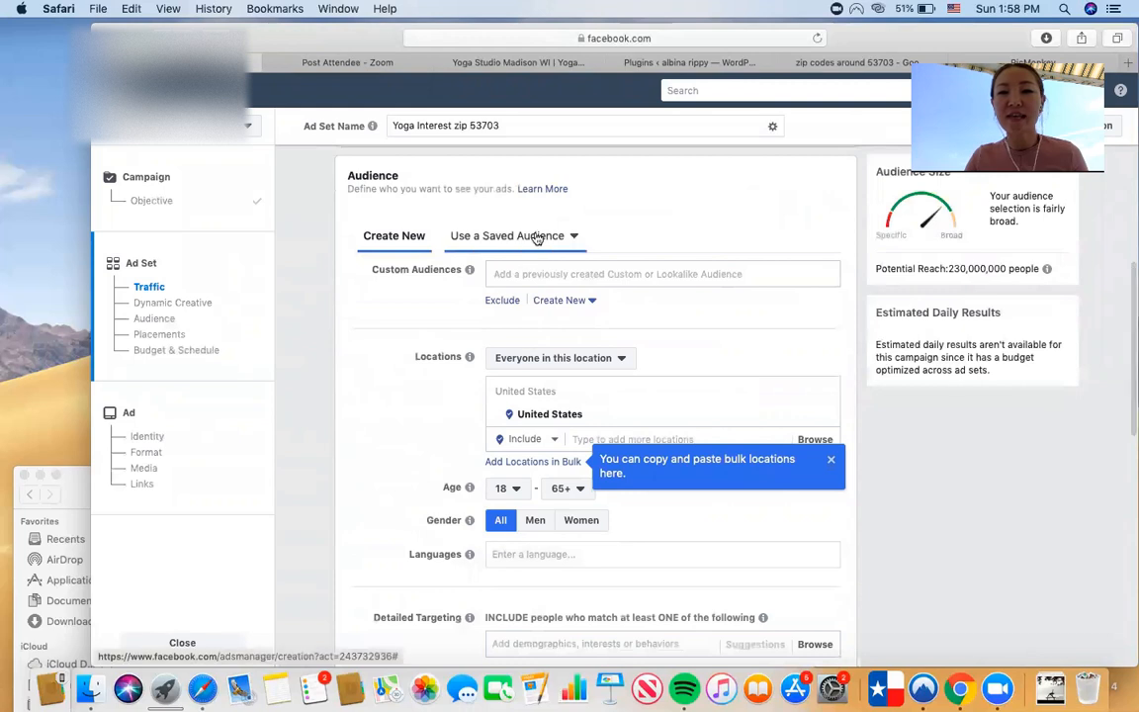
left_click(535, 236)
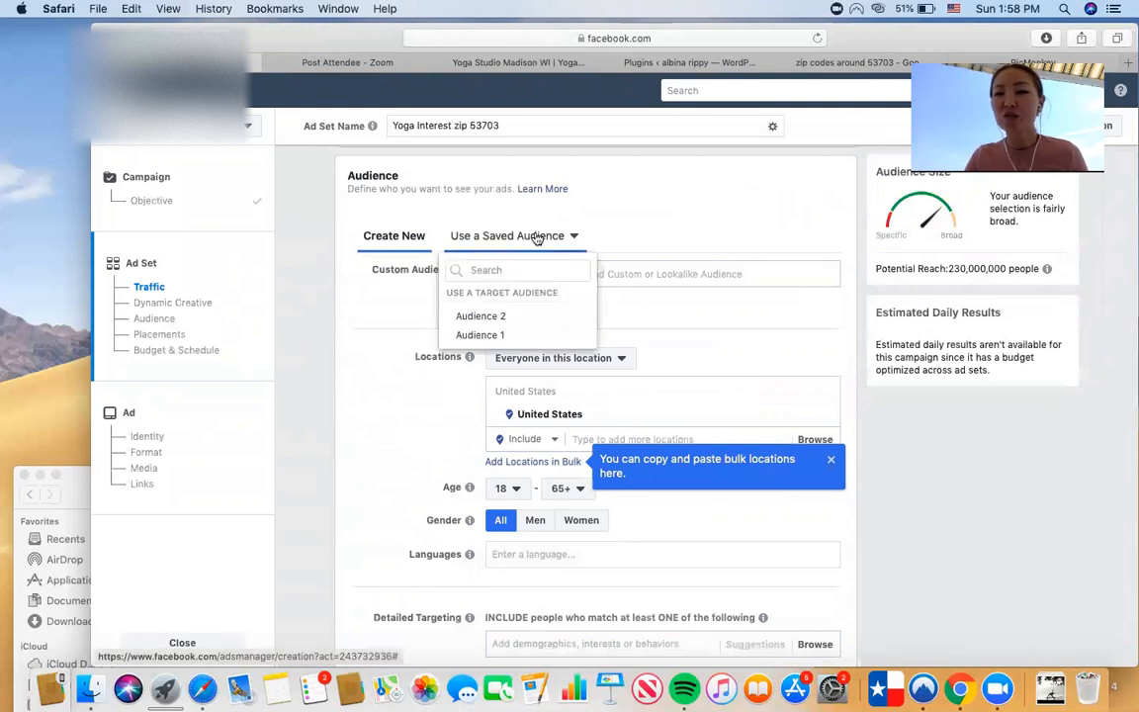
left_click(374, 293)
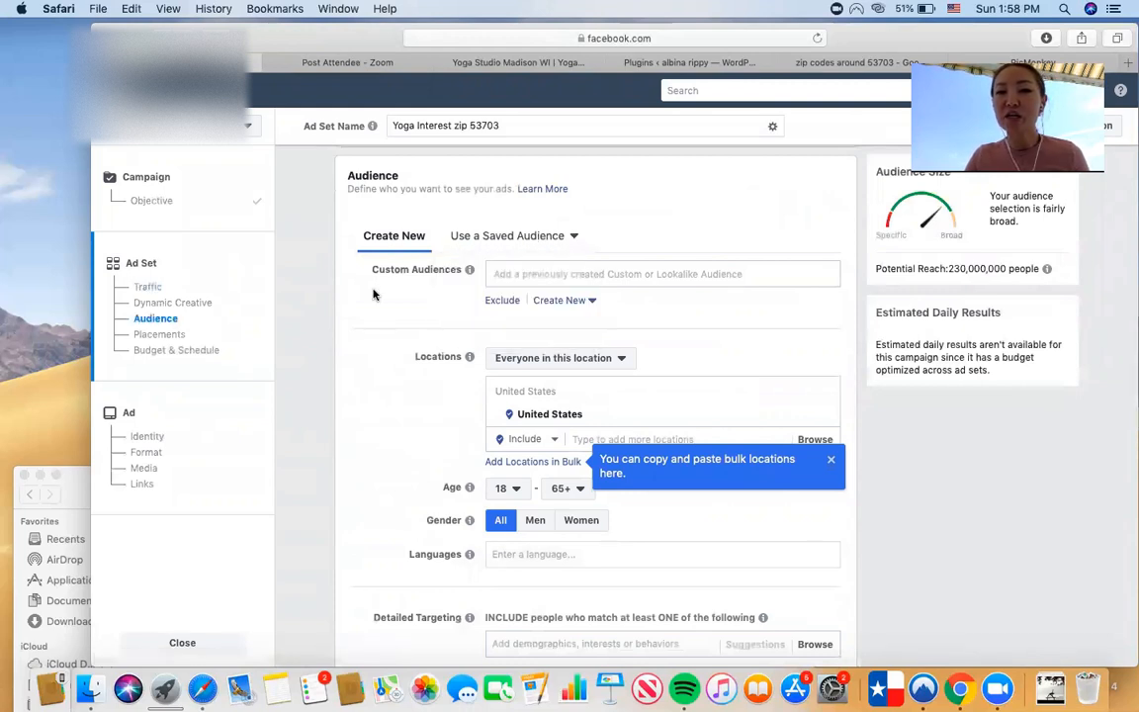
Search the custom audiences for "Yoga Interest 53703", check the Custom Audience results, and clear the search
left_click(558, 276)
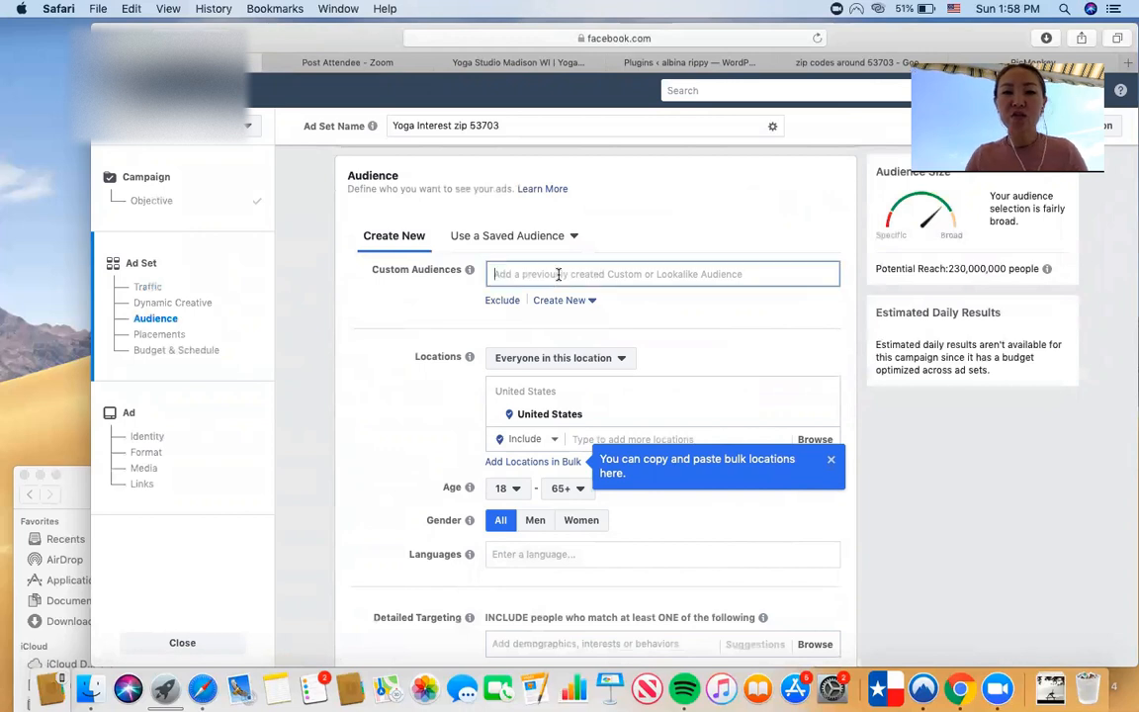
type("Yog")
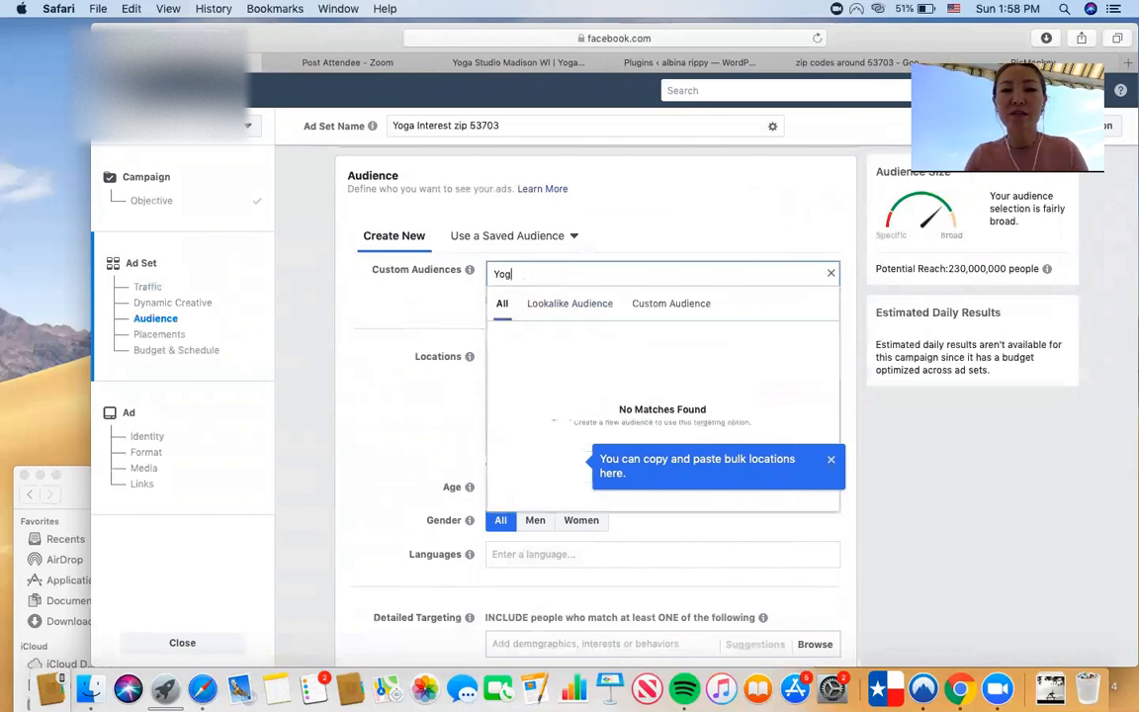
type("a Interes")
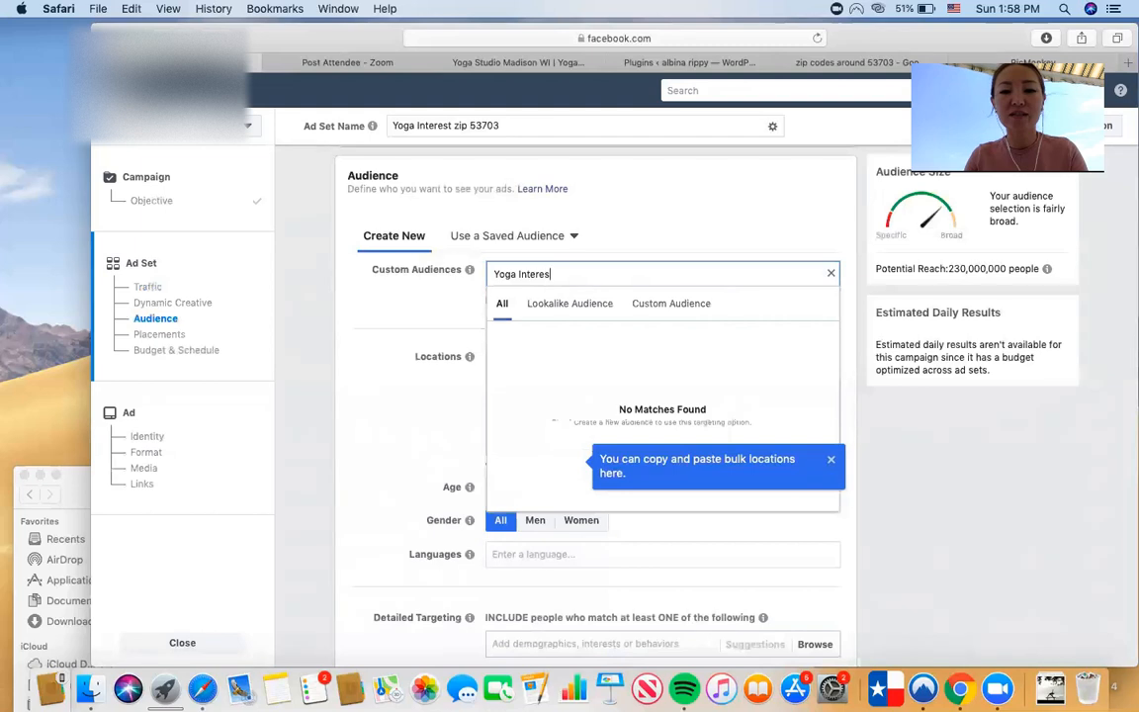
type("t 53703")
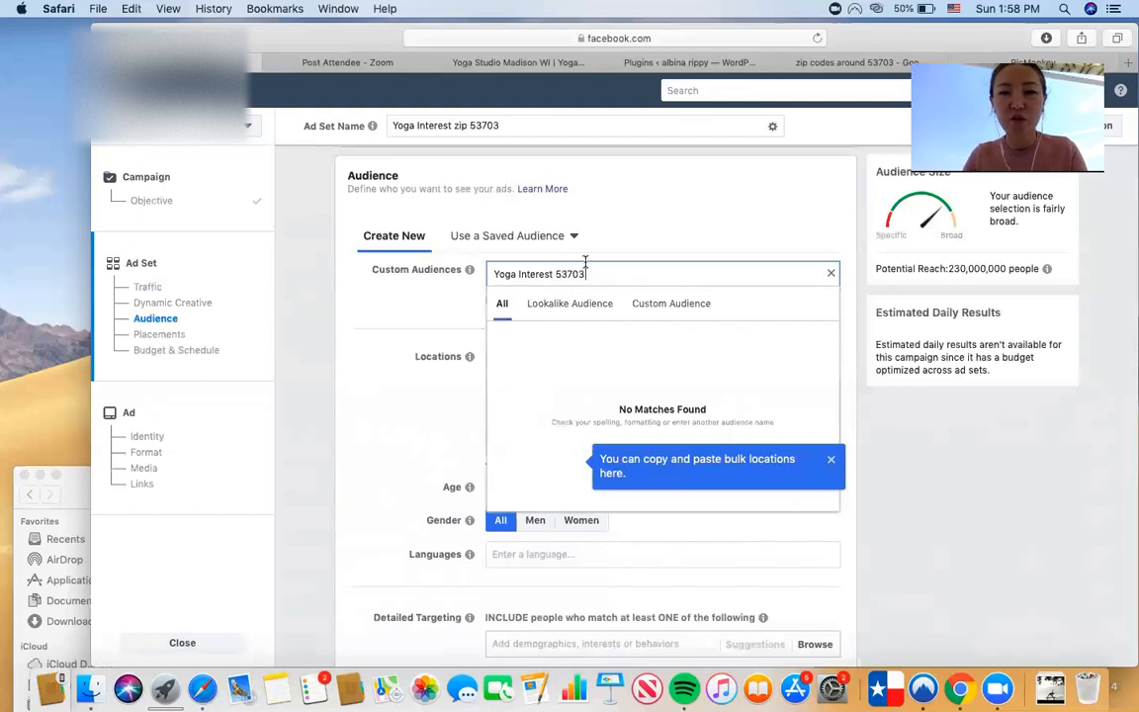
left_click(676, 308)
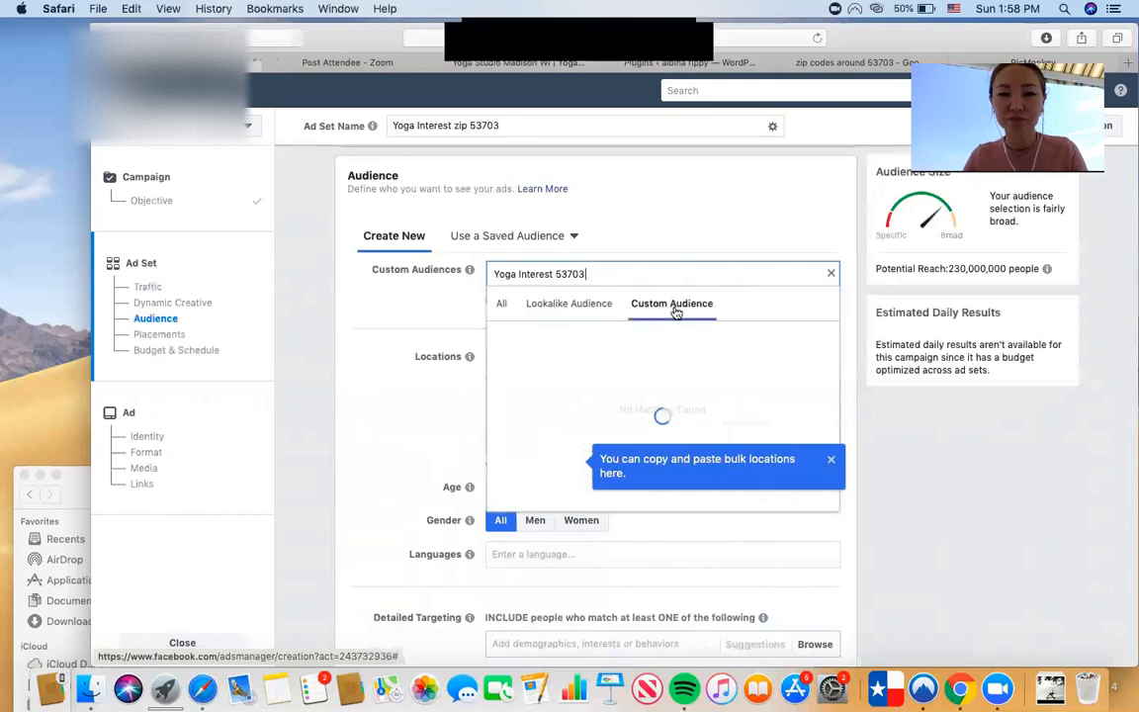
left_click(832, 276)
mouse_move(470, 273)
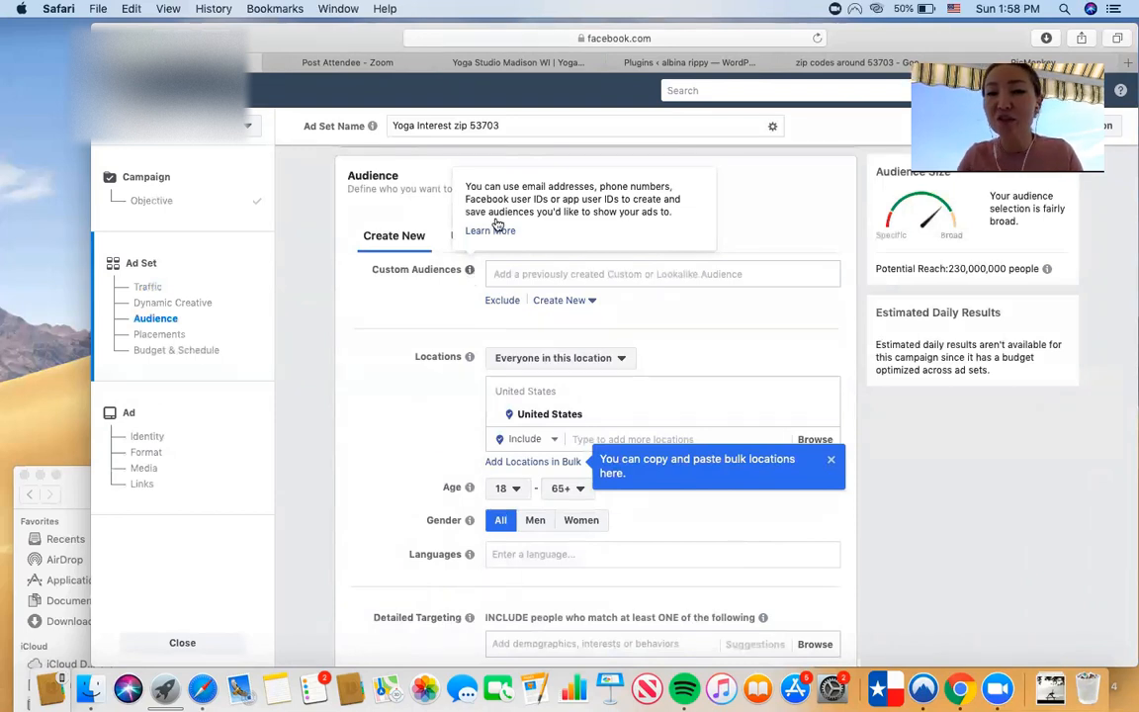
Replace the United States audience location with the Madison zip code 53703, dismissing the bulk locations tip
left_click(830, 459)
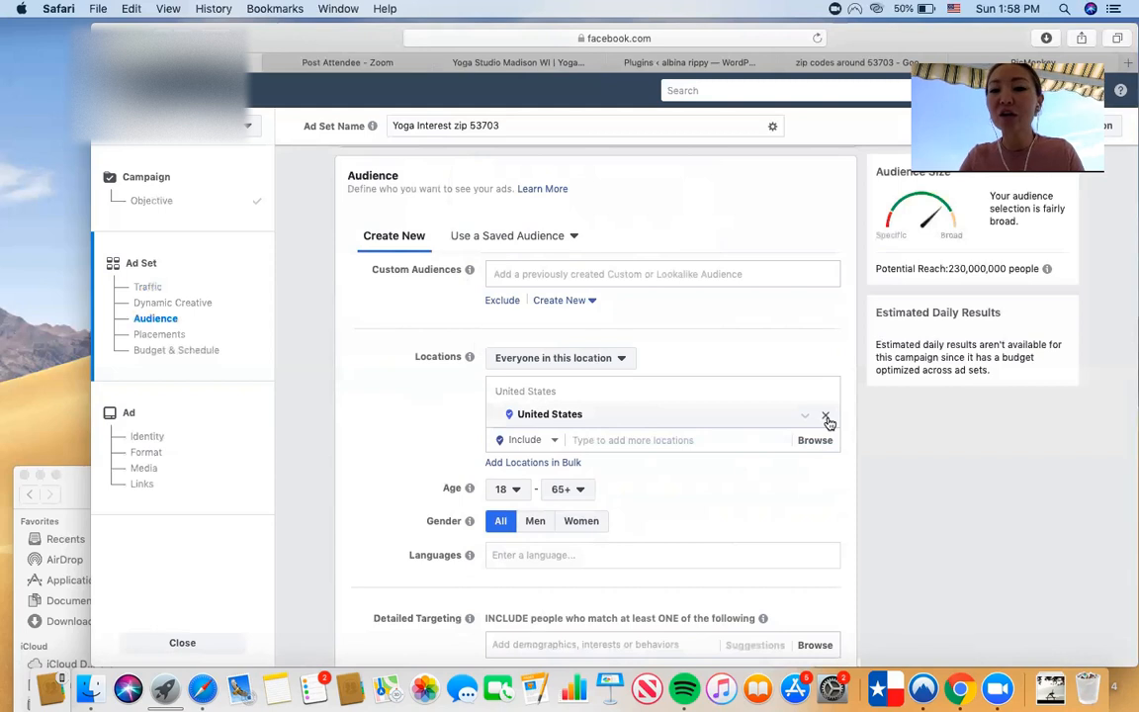
left_click(826, 417)
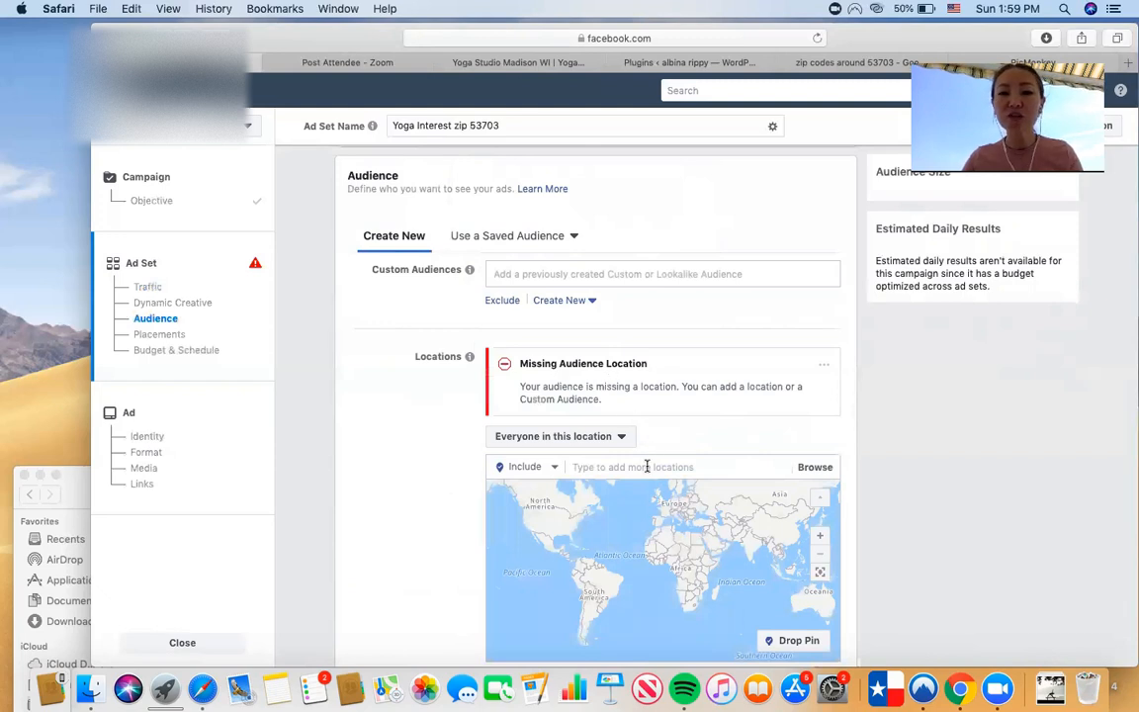
left_click(646, 467)
type("53703")
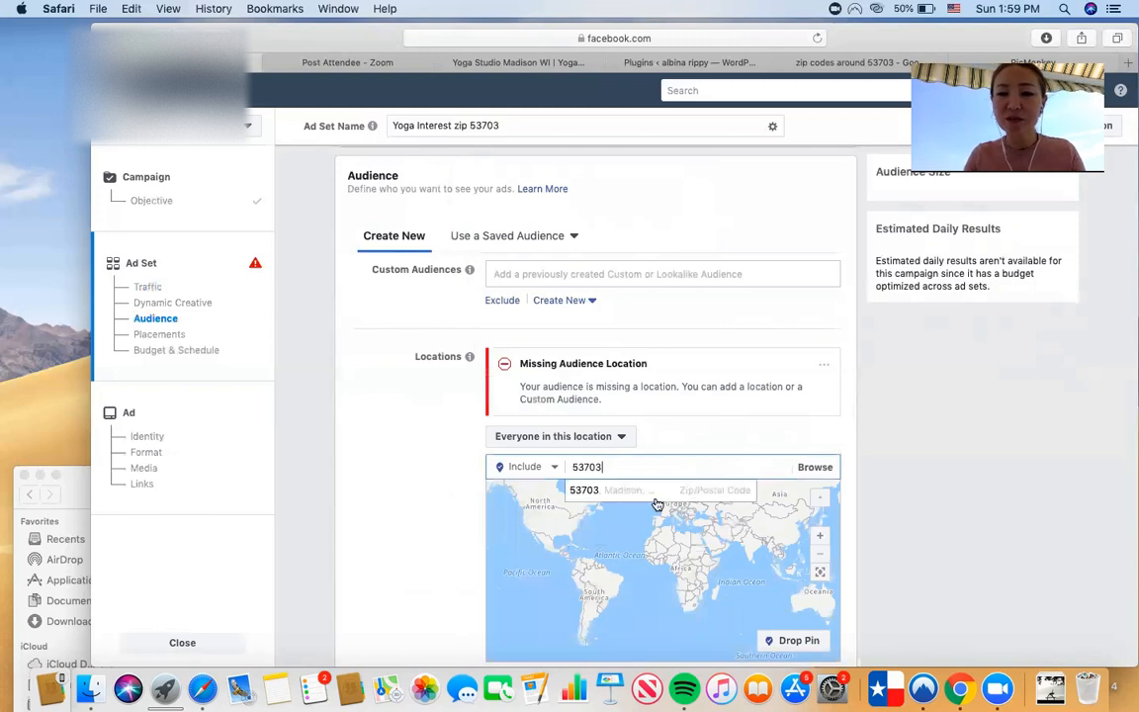
left_click(655, 491)
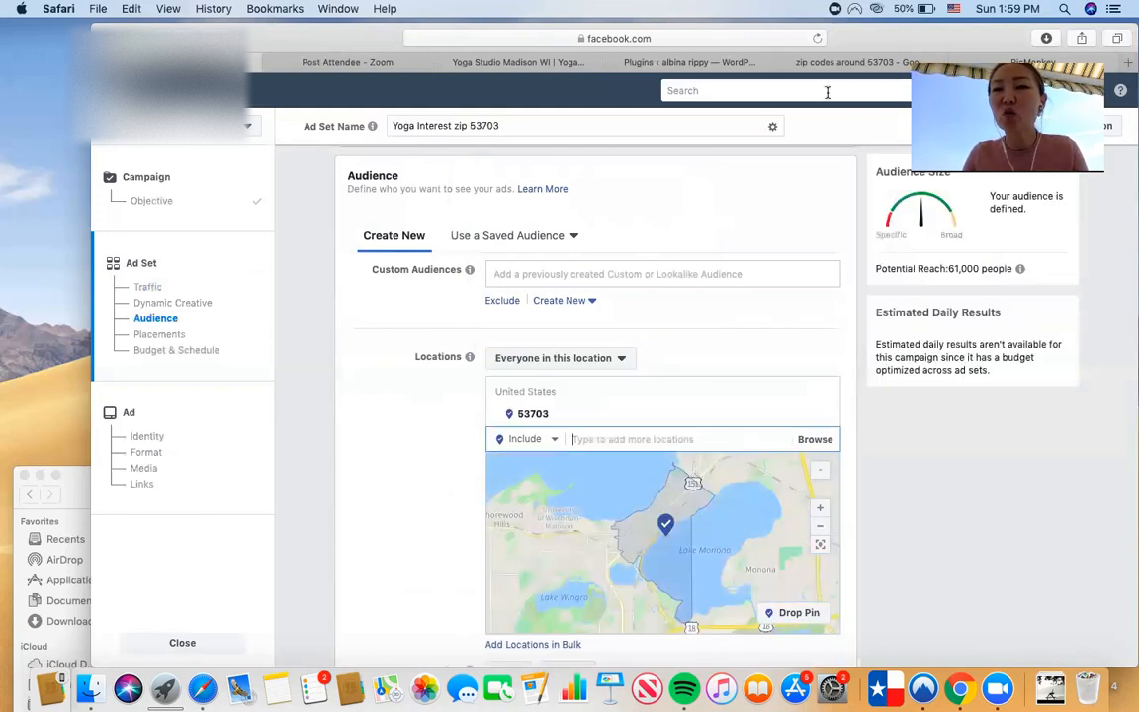
Copy zip code 53703 from the Google results and enter it in the ad set's audience location search
left_click(791, 62)
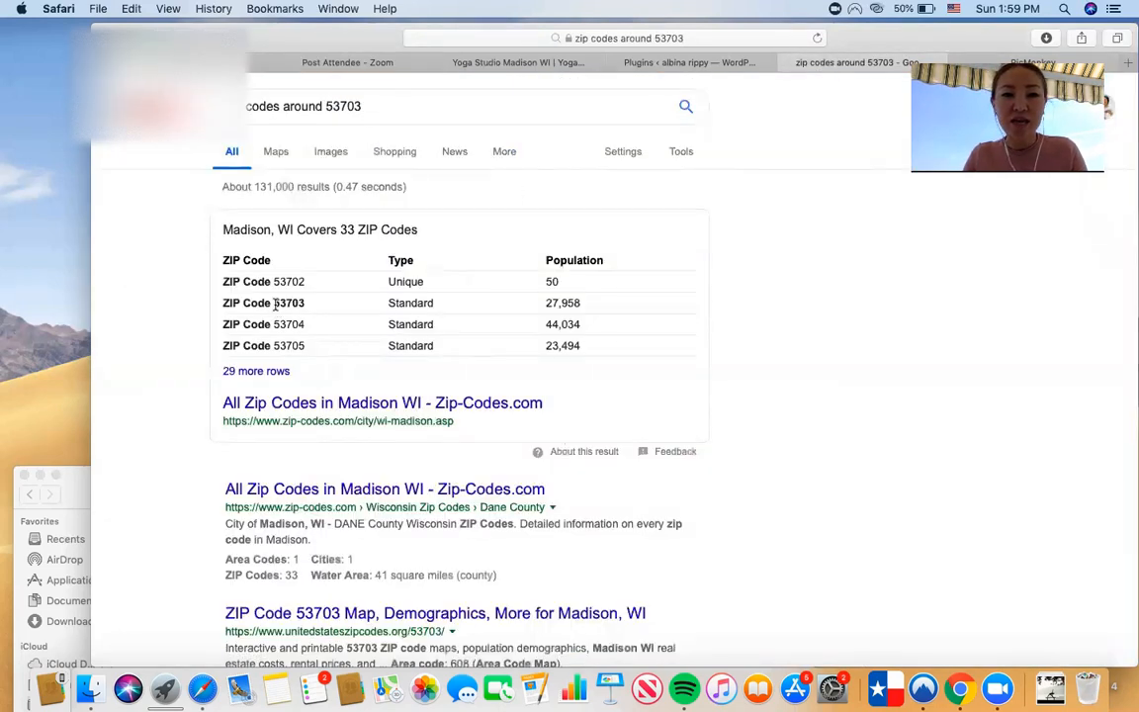
left_click_drag(275, 305, 304, 305)
key("super+c")
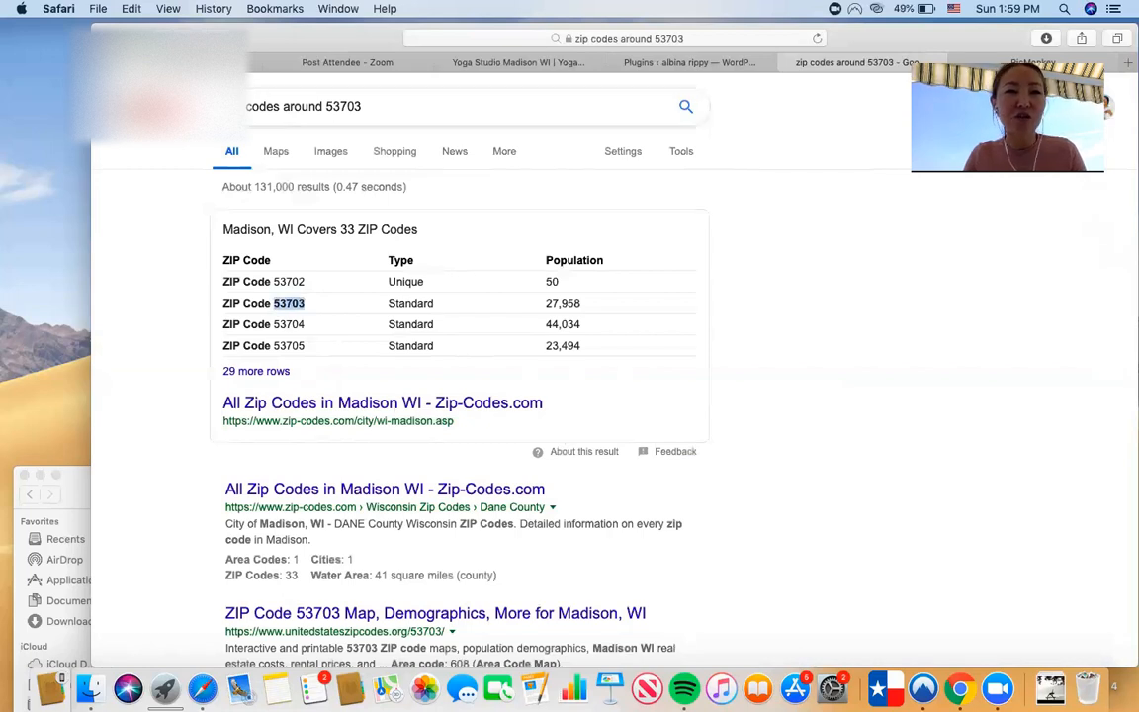
left_click(223, 63)
key("super+v")
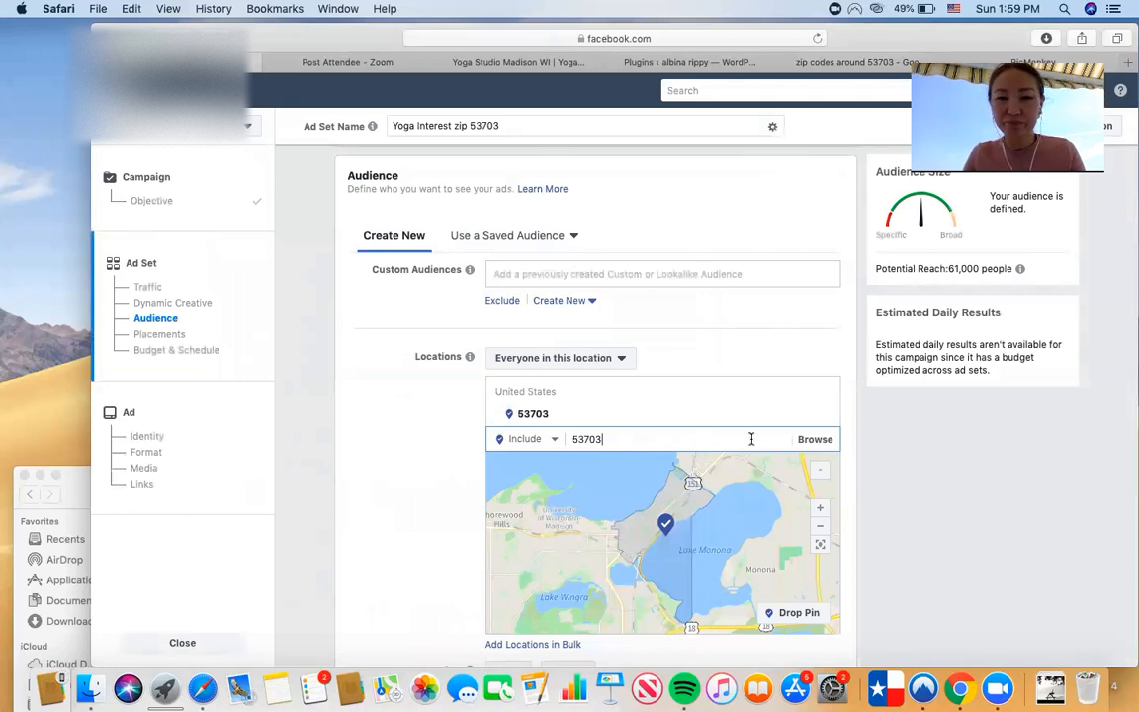
left_click(813, 438)
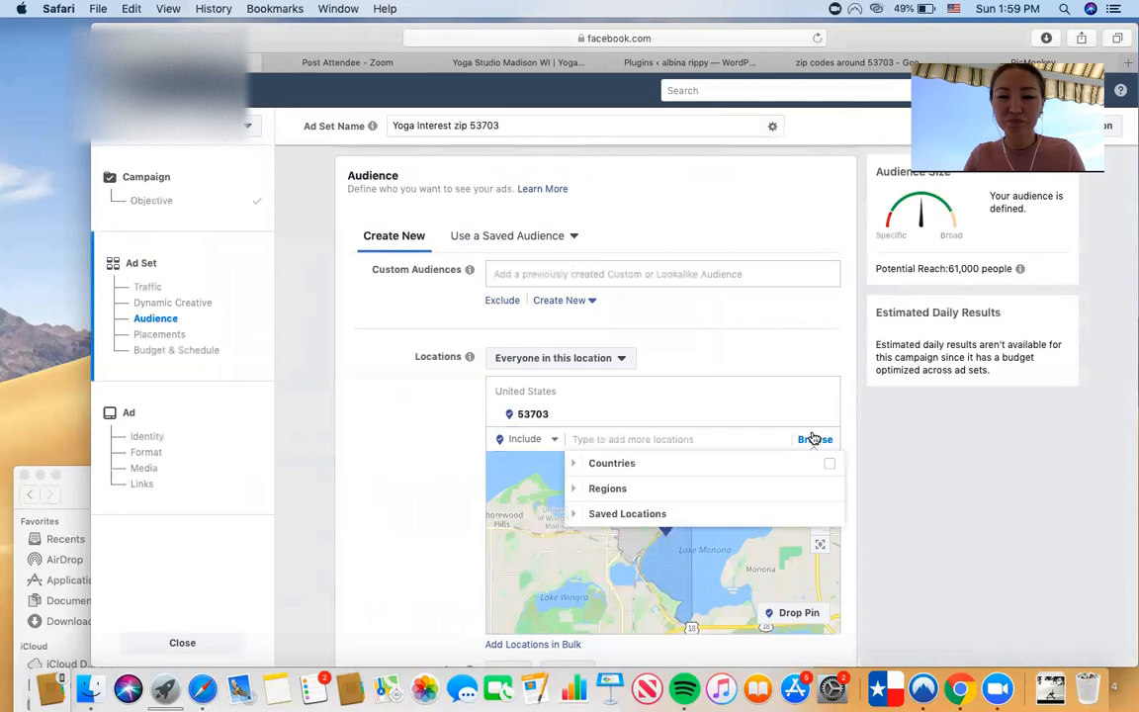
left_click(699, 429)
type("53703")
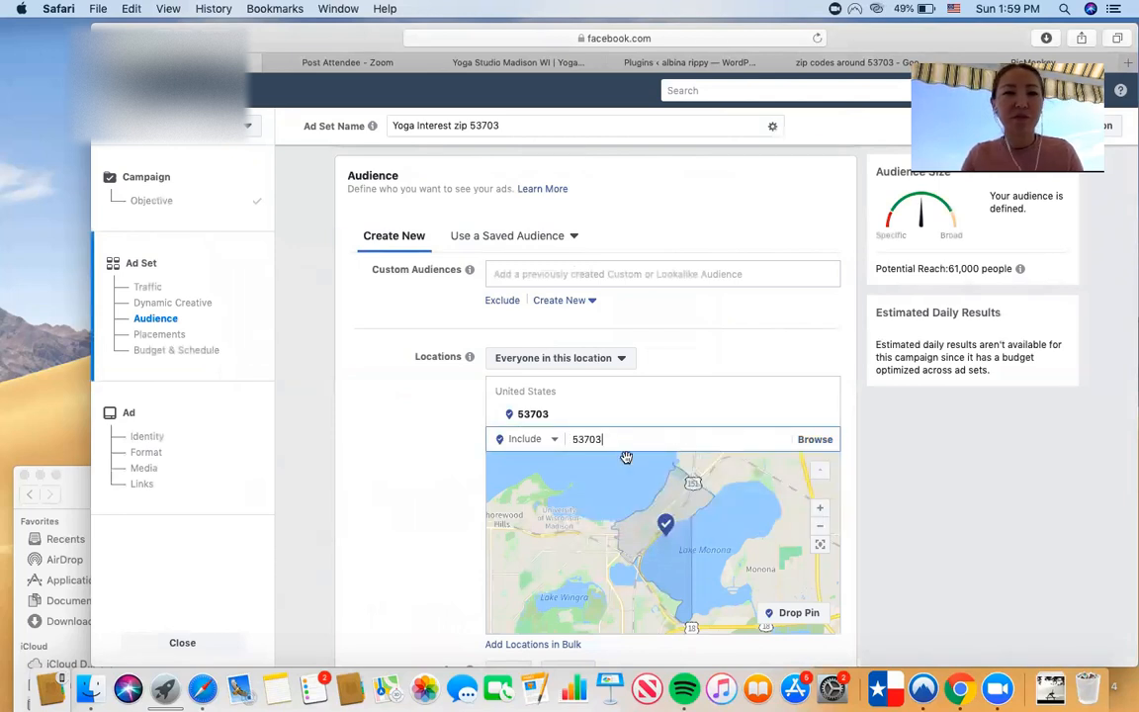
Recheck the nearby zip codes on Google, try to add 53704 as a location, and remove the mistaken Portugal 5370 entry
left_click(846, 63)
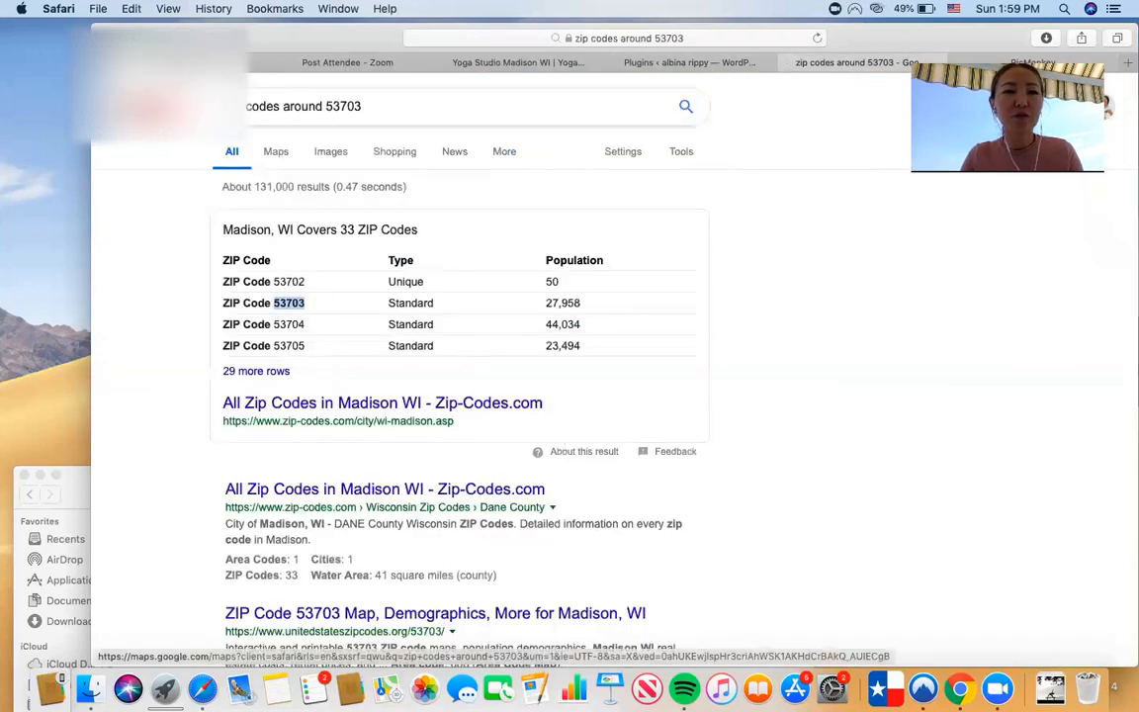
left_click(229, 60)
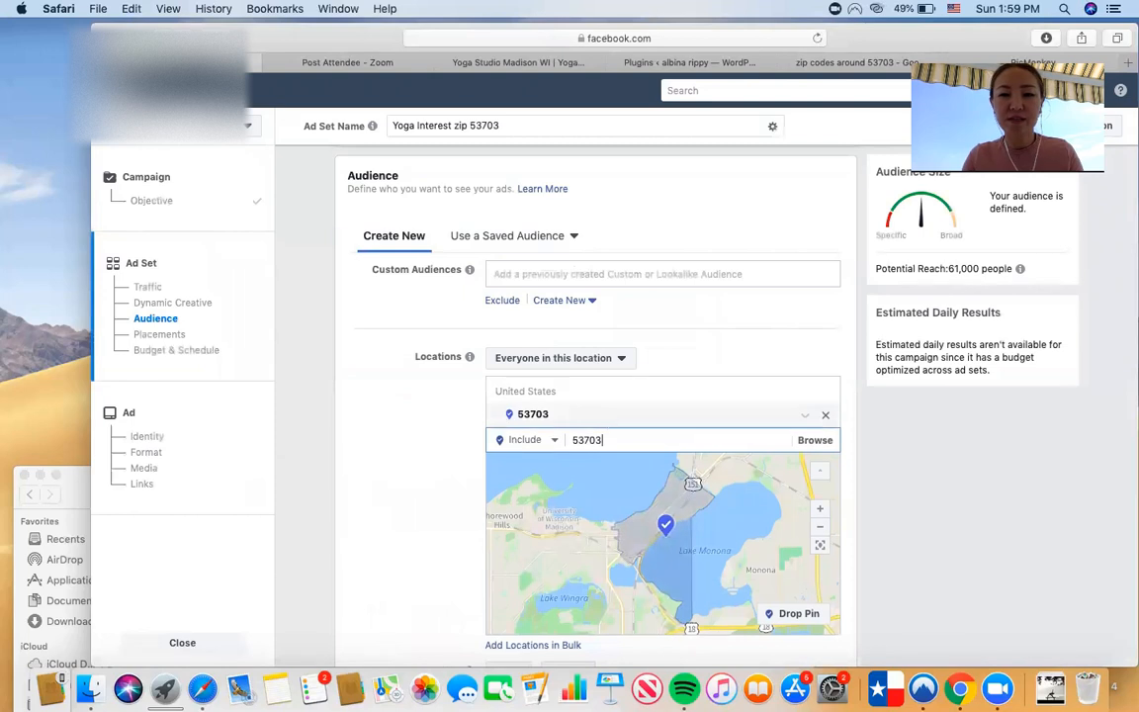
type("4")
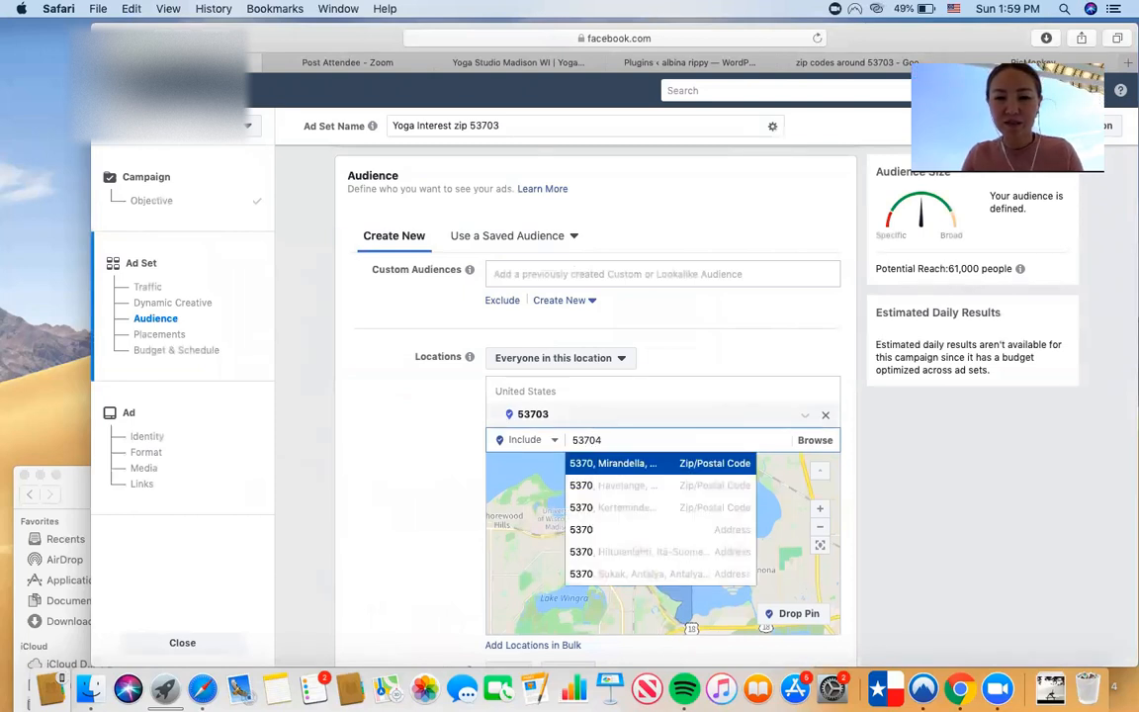
key("Return")
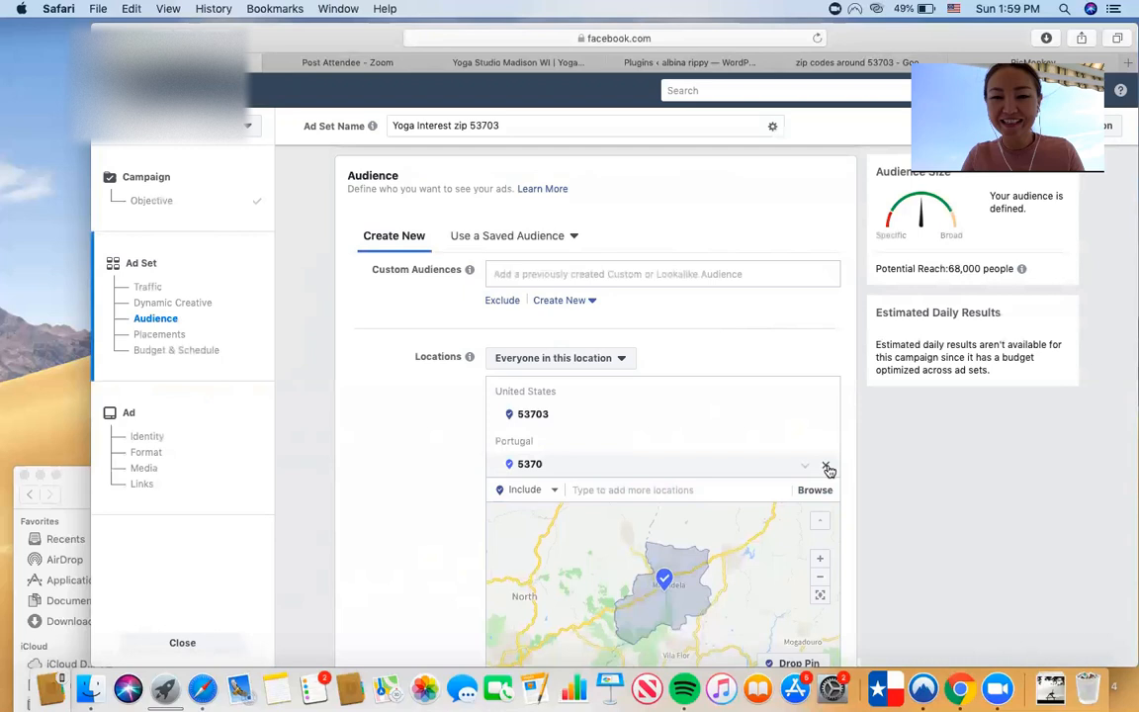
left_click(827, 465)
Add the Madison zip codes 53704, 53705 and 53706 to the audience locations
left_click(680, 440)
type("53704")
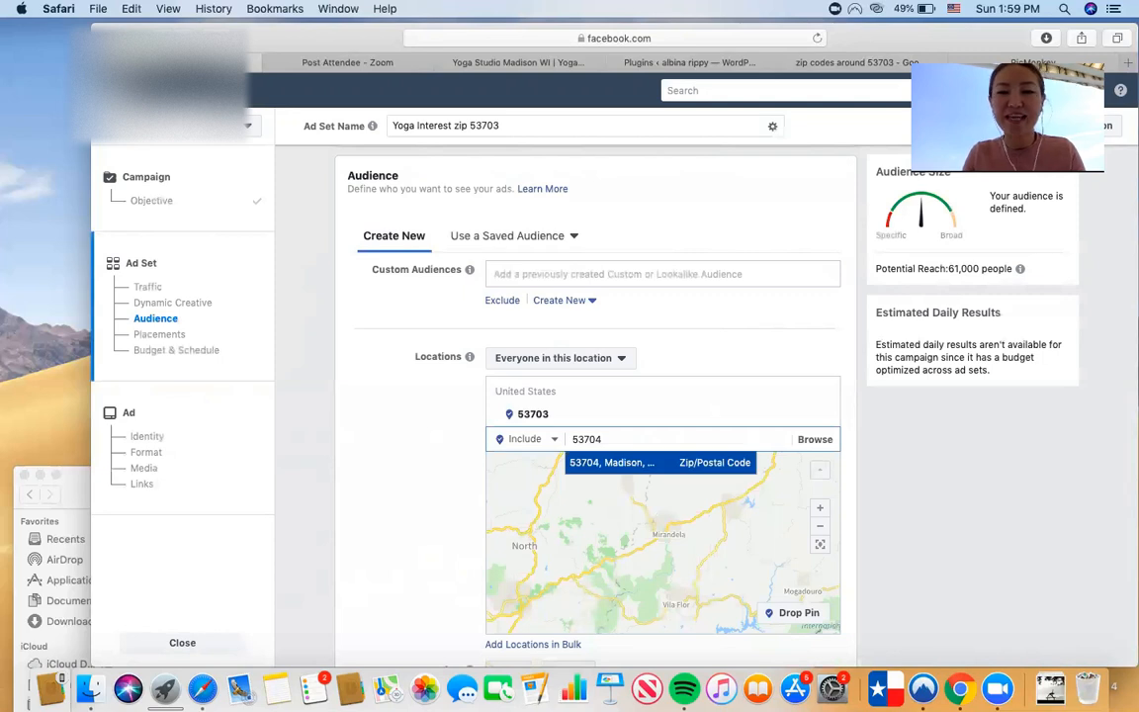
left_click(660, 461)
type("53705")
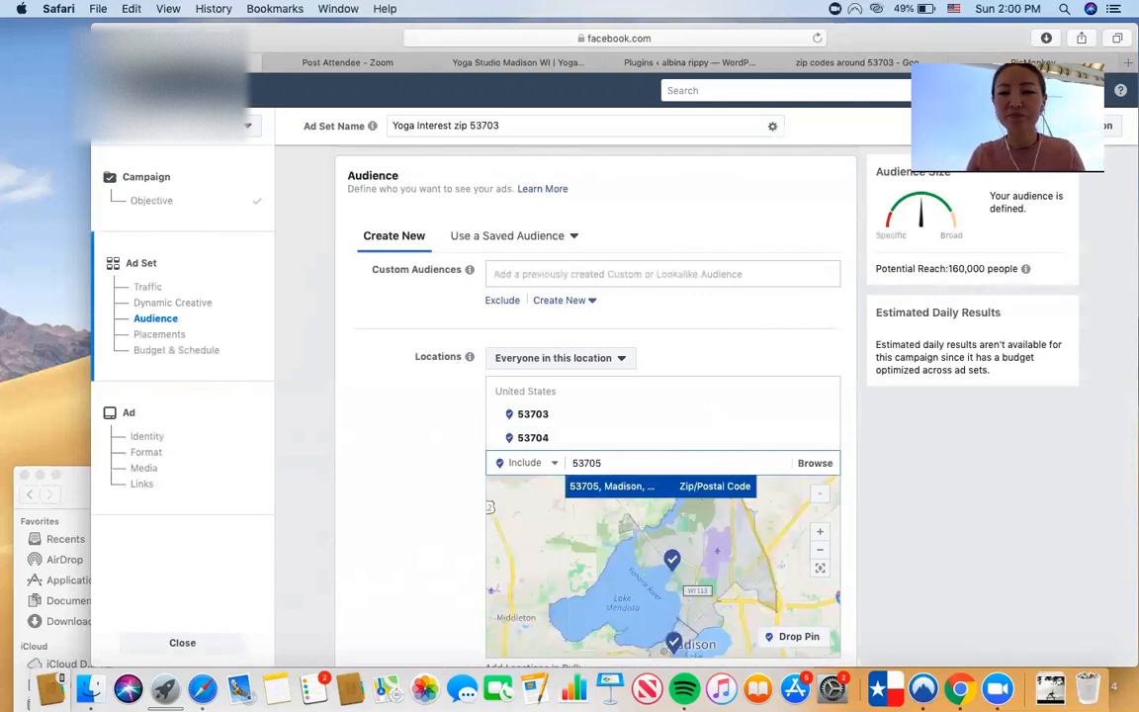
left_click(597, 489)
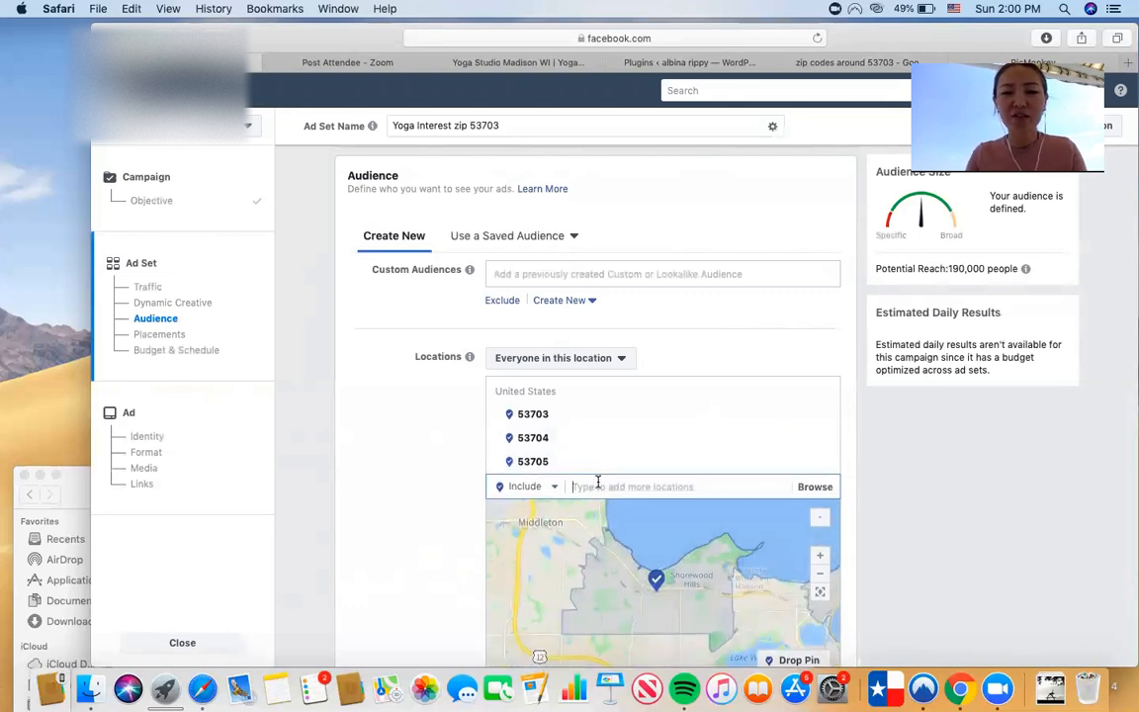
type("53706")
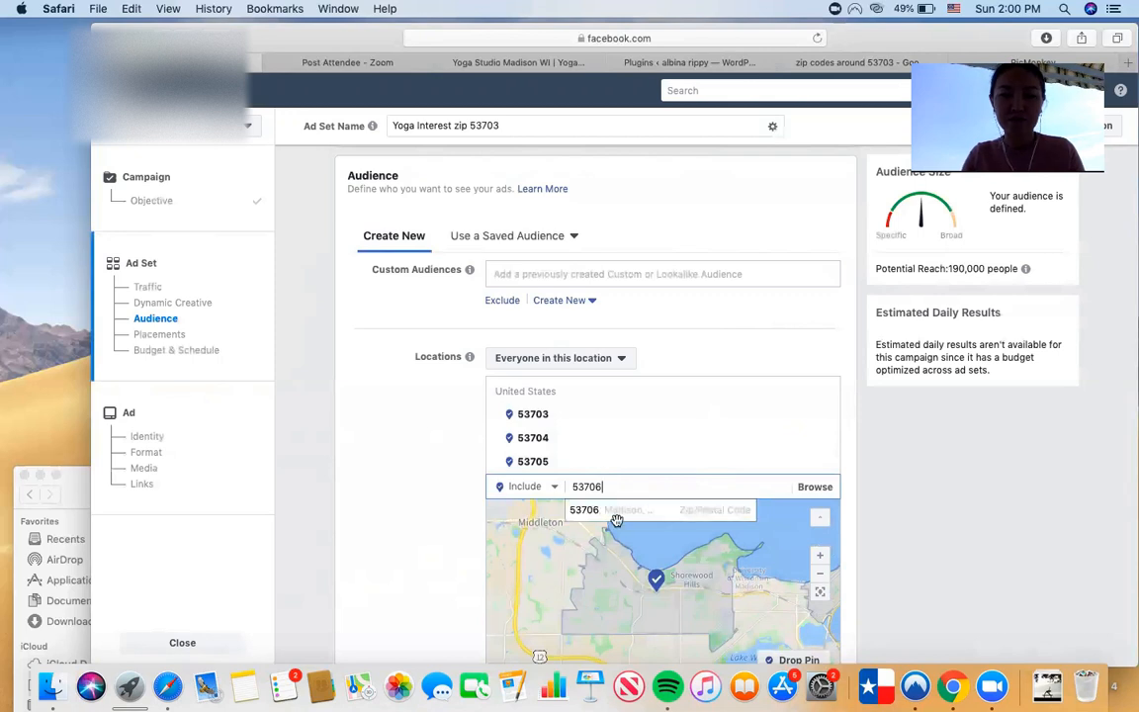
left_click(618, 521)
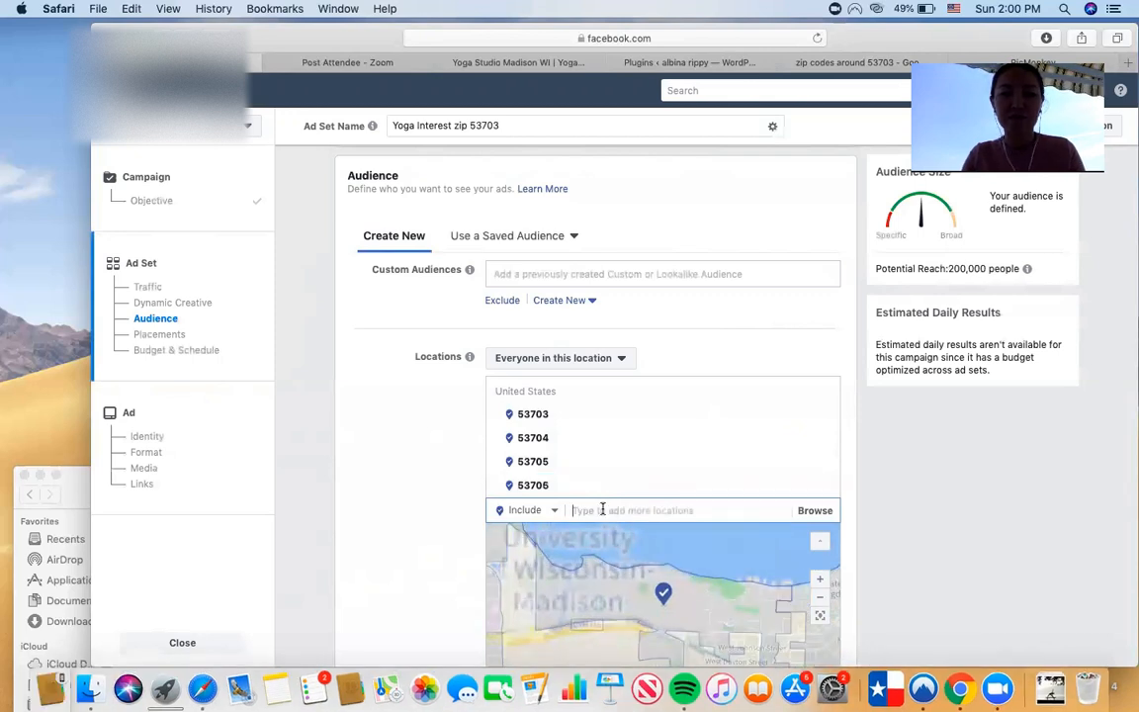
Search the audience locations for zip code 53707 and clear the search
type("53")
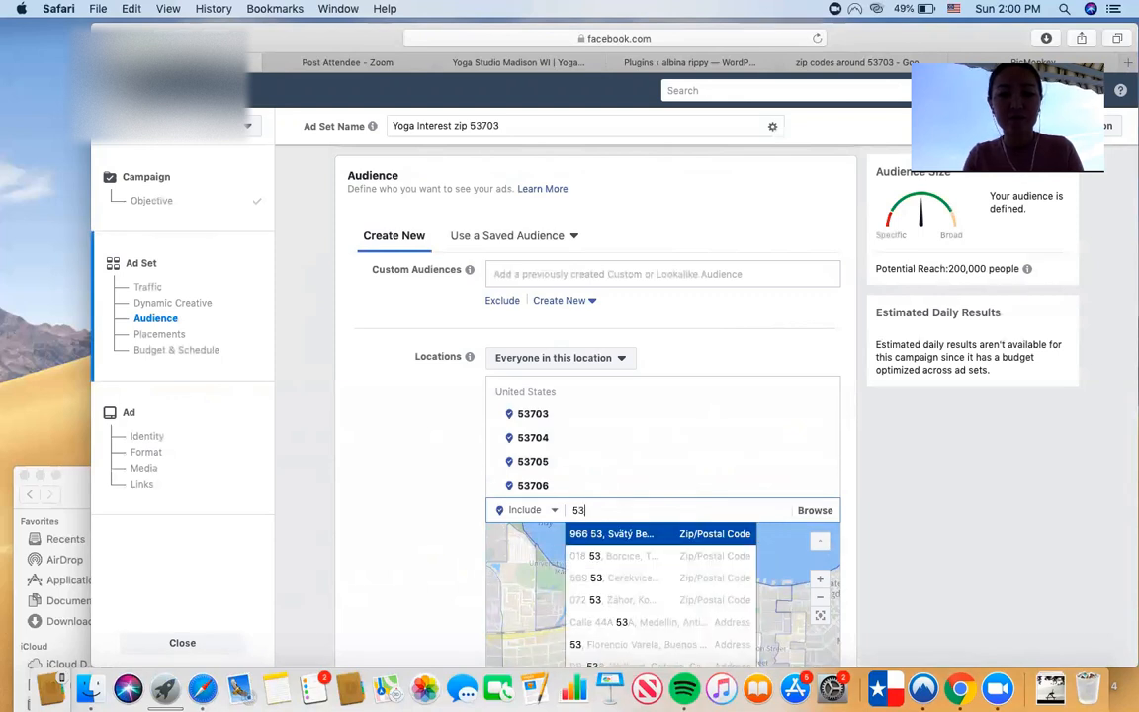
type("707")
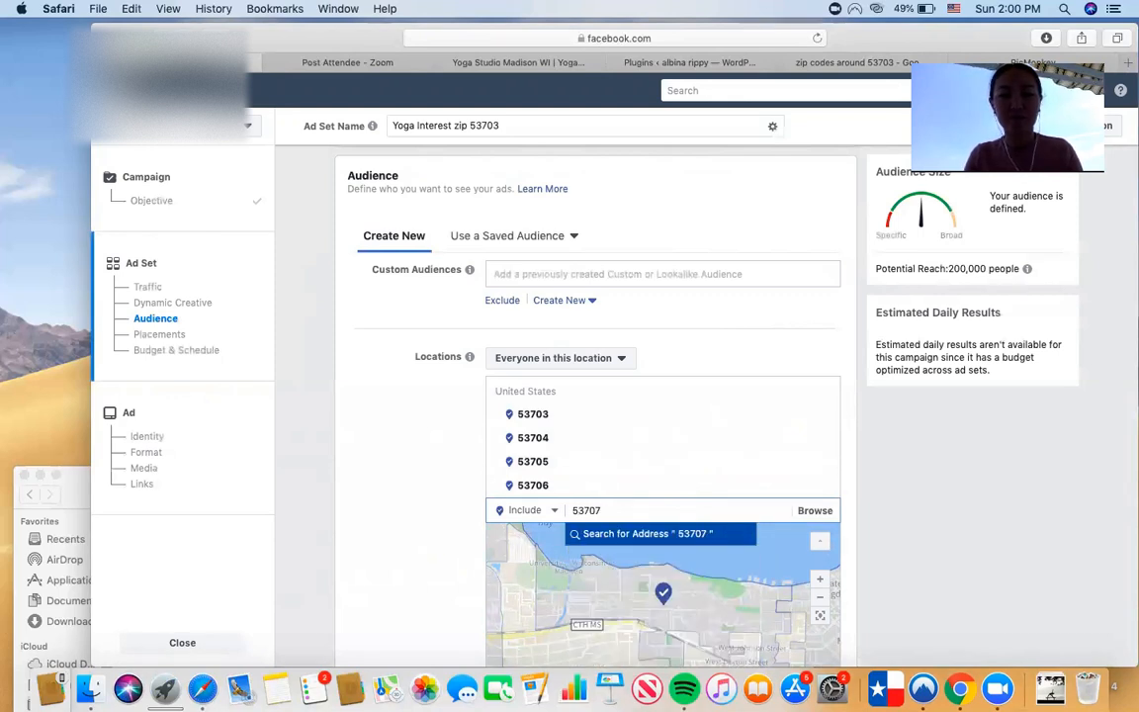
key("BackSpace")
key("BackSpace")
key("BackSpace")
key("BackSpace")
key("BackSpace")
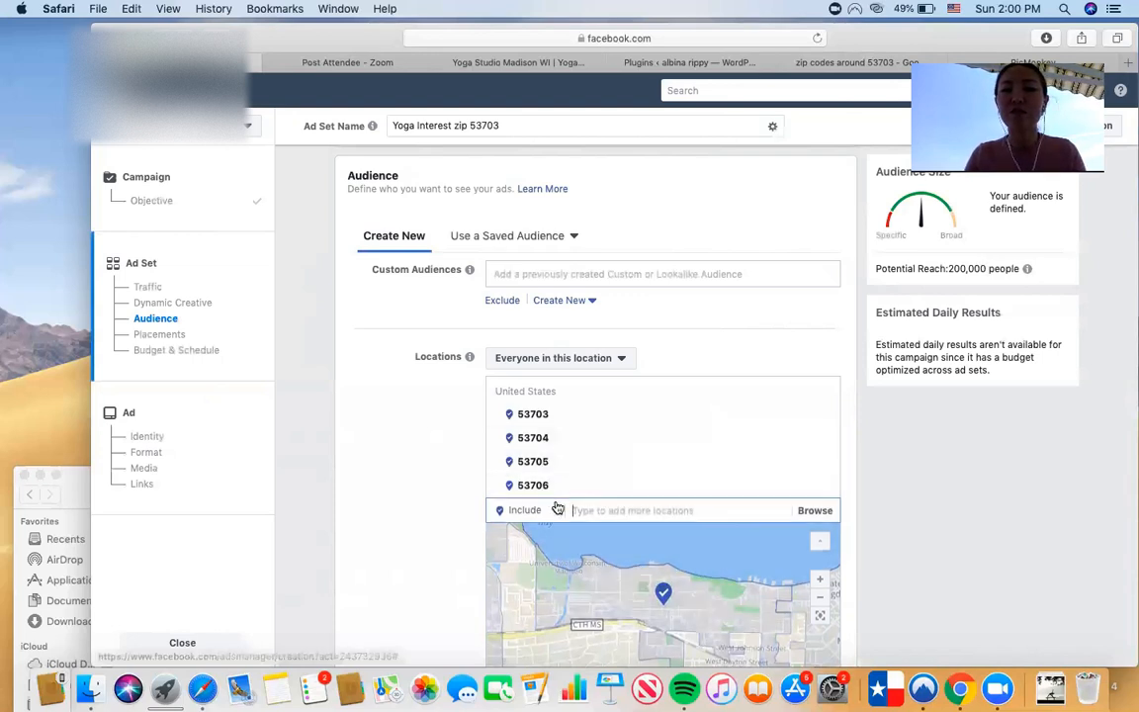
Set the audience's maximum age to 60
scroll(1008, 494, "down", 5)
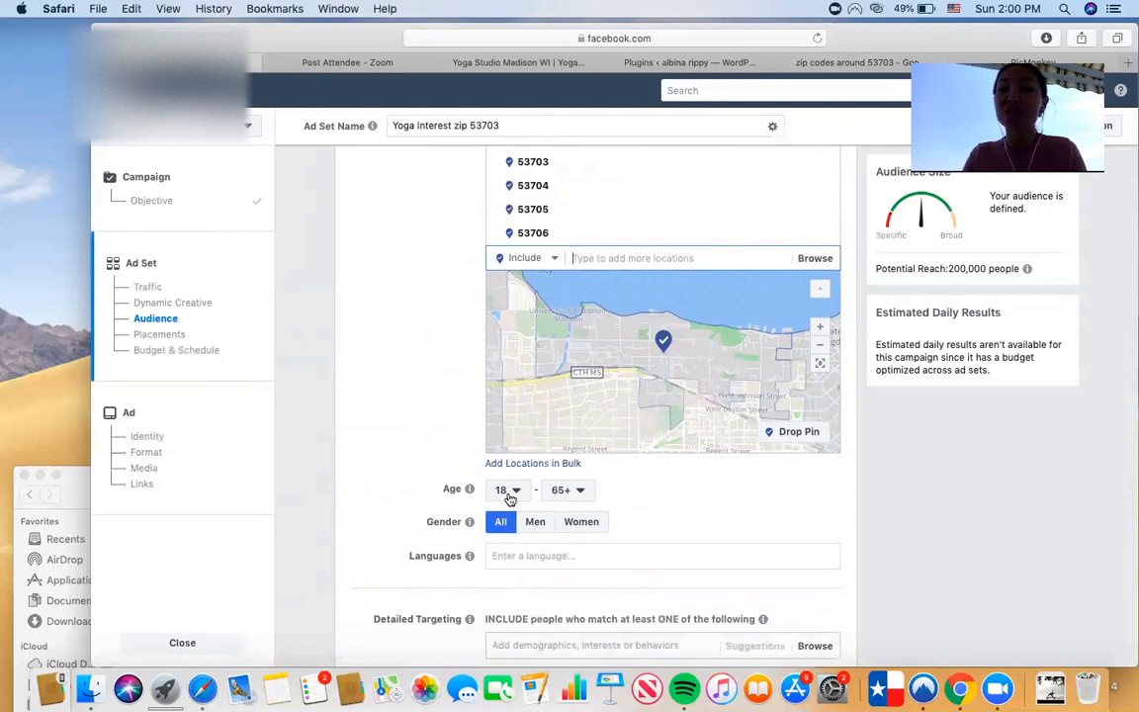
left_click(581, 493)
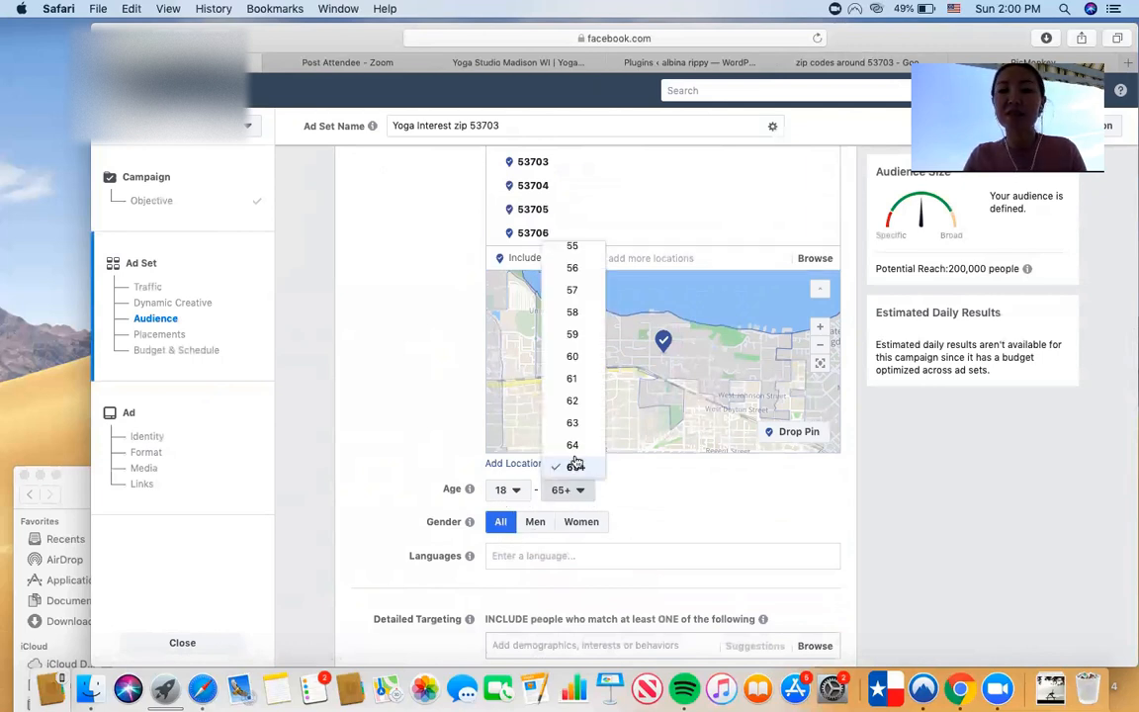
left_click(572, 358)
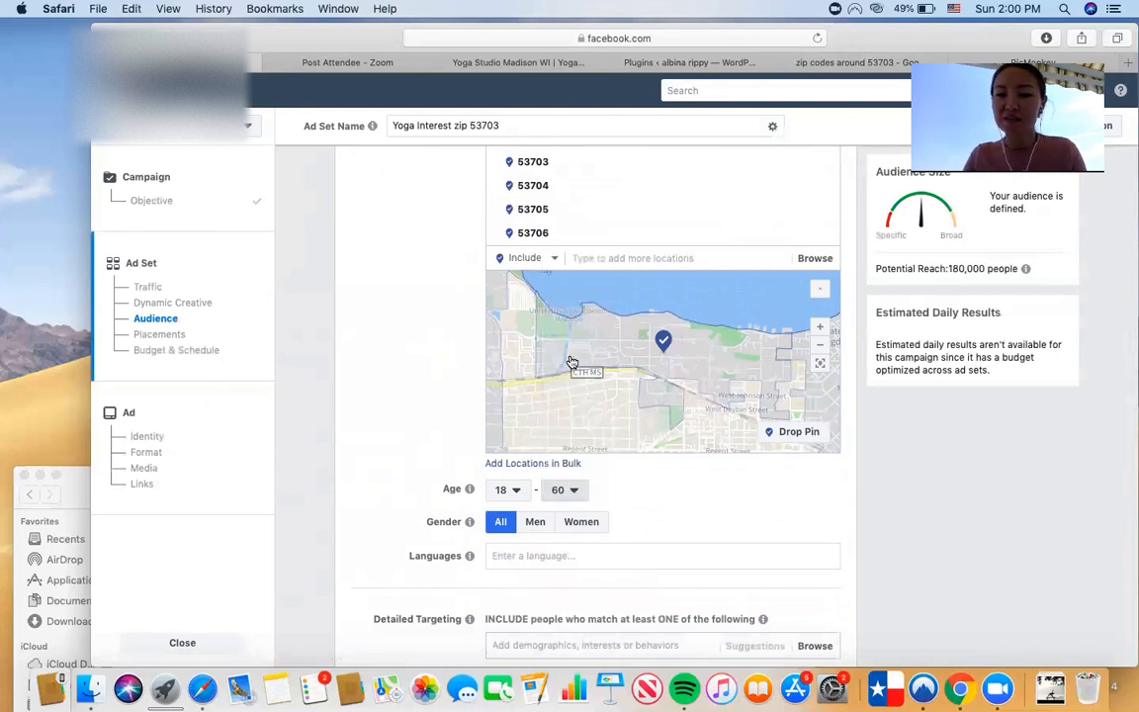
Add the Yoga interest from Fitness and wellness to the detailed targeting
scroll(1000, 550, "down", 5)
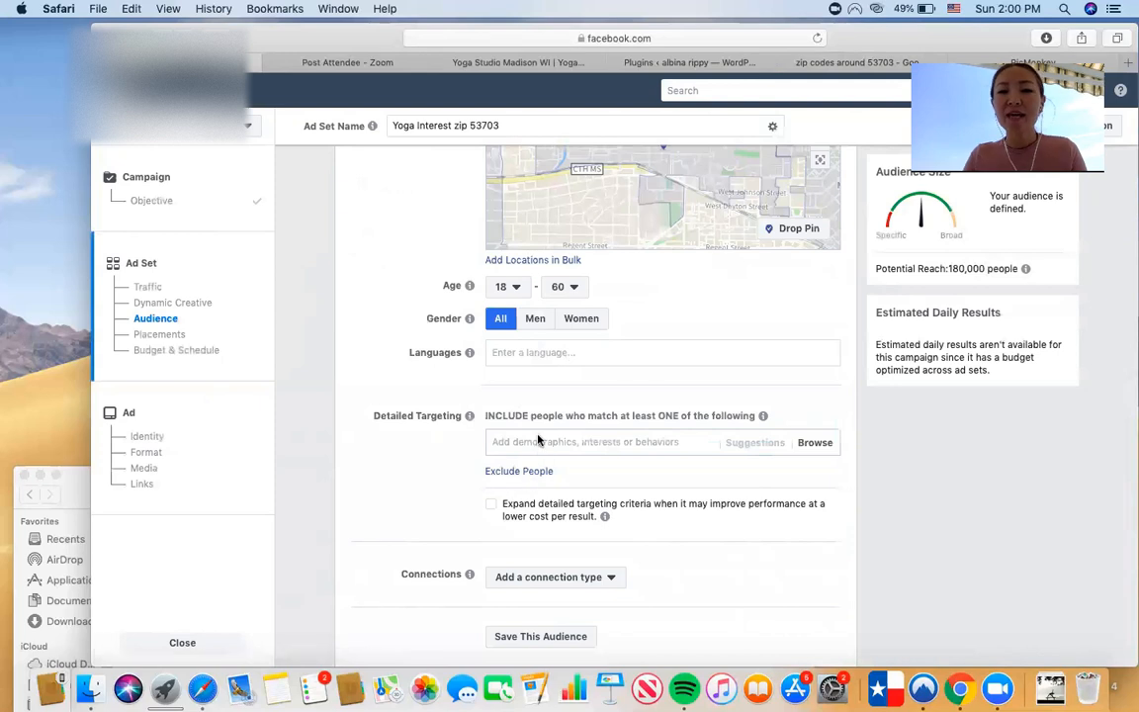
mouse_move(469, 574)
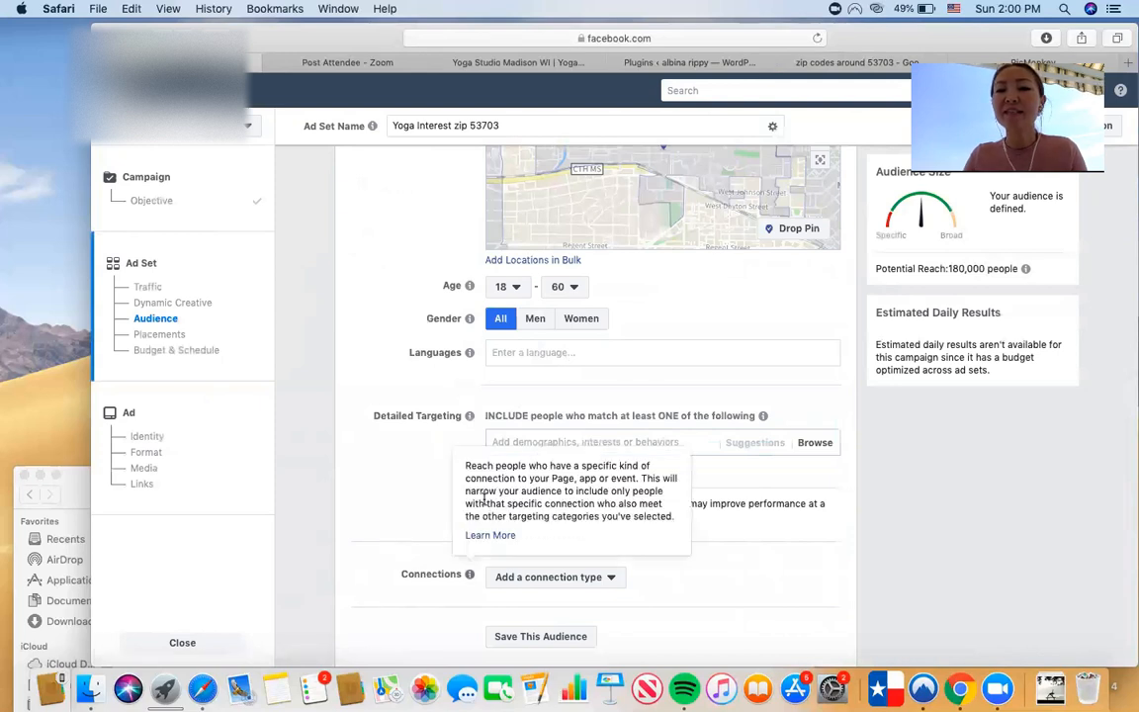
left_click(532, 445)
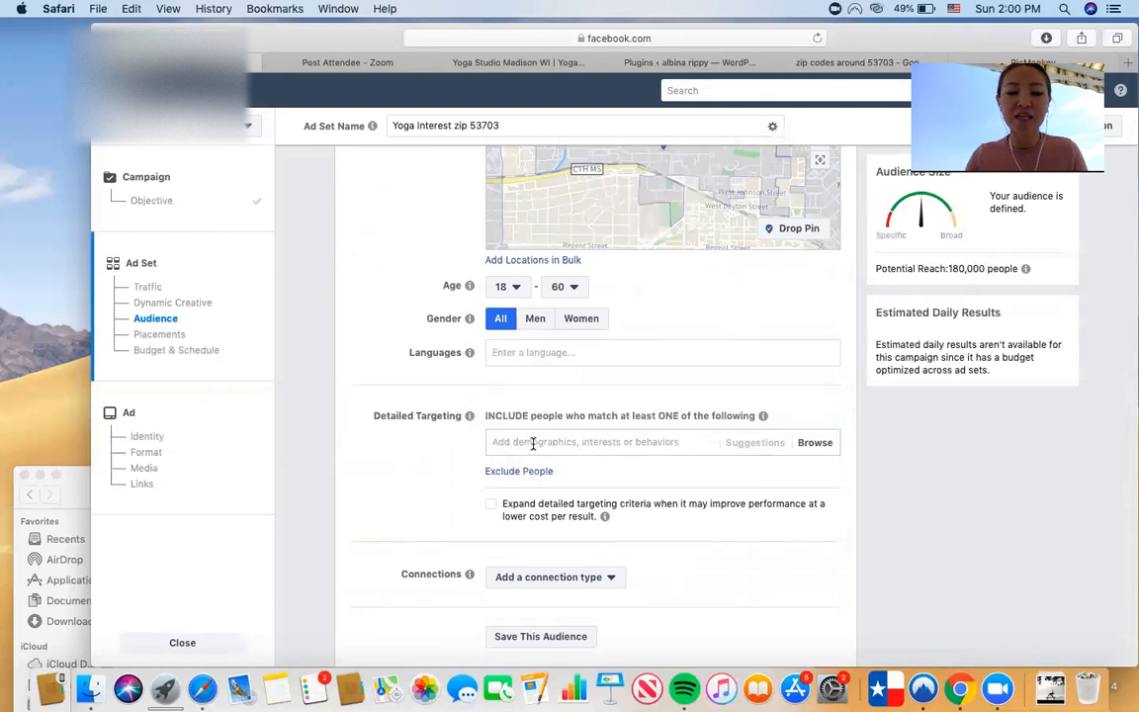
type("yoga")
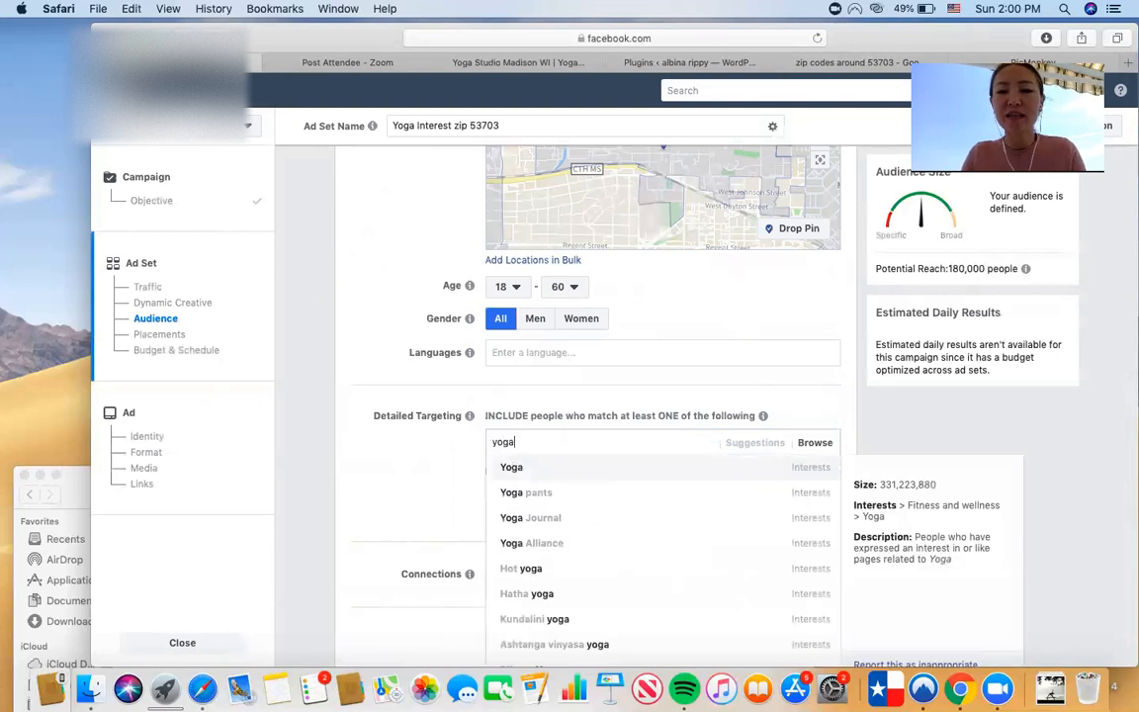
left_click(519, 470)
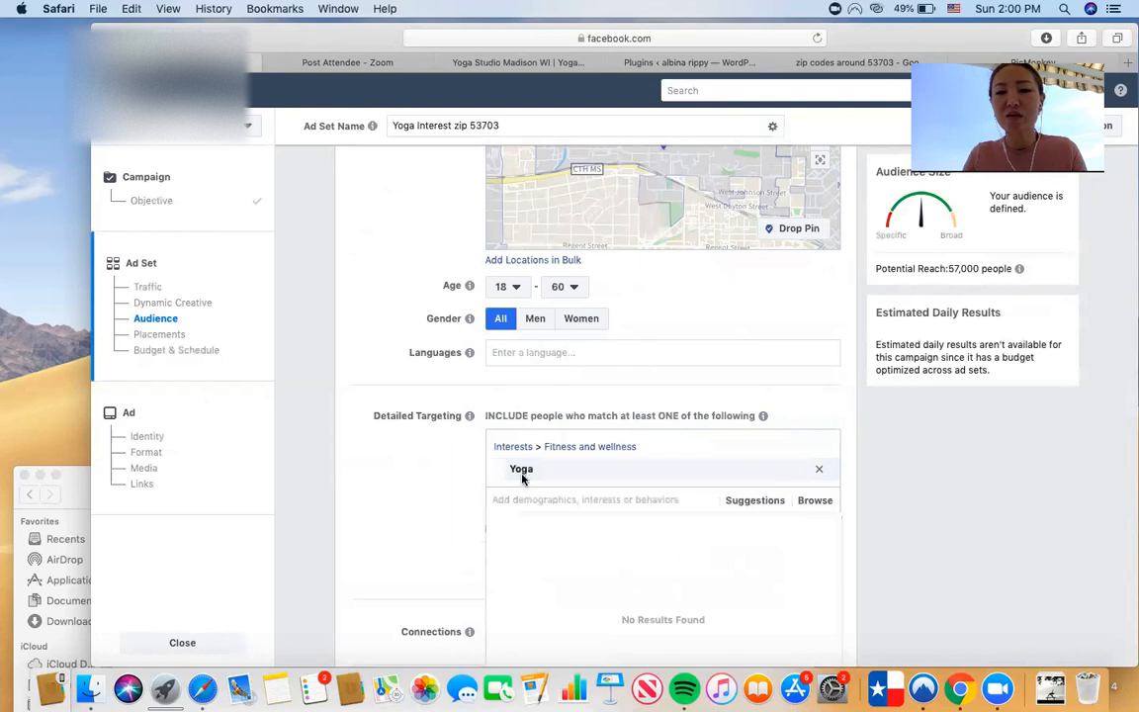
Browse the other yoga interests and add Hatha yoga to the detailed targeting
type("yoga")
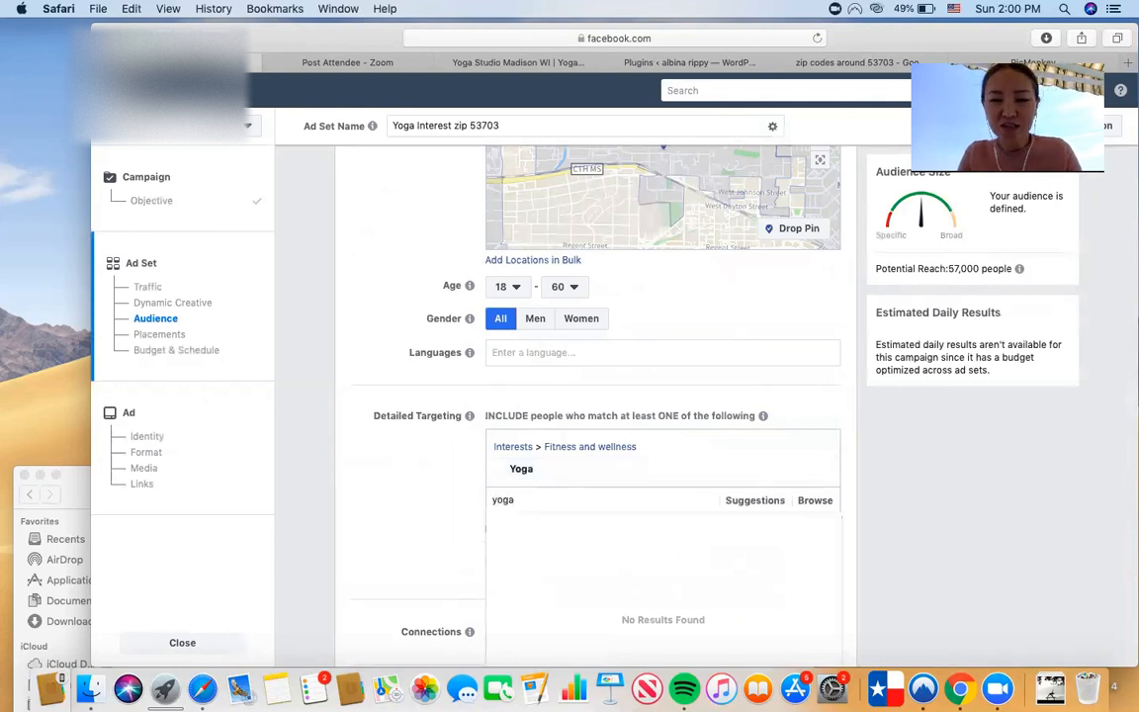
scroll(565, 584, "down", 2)
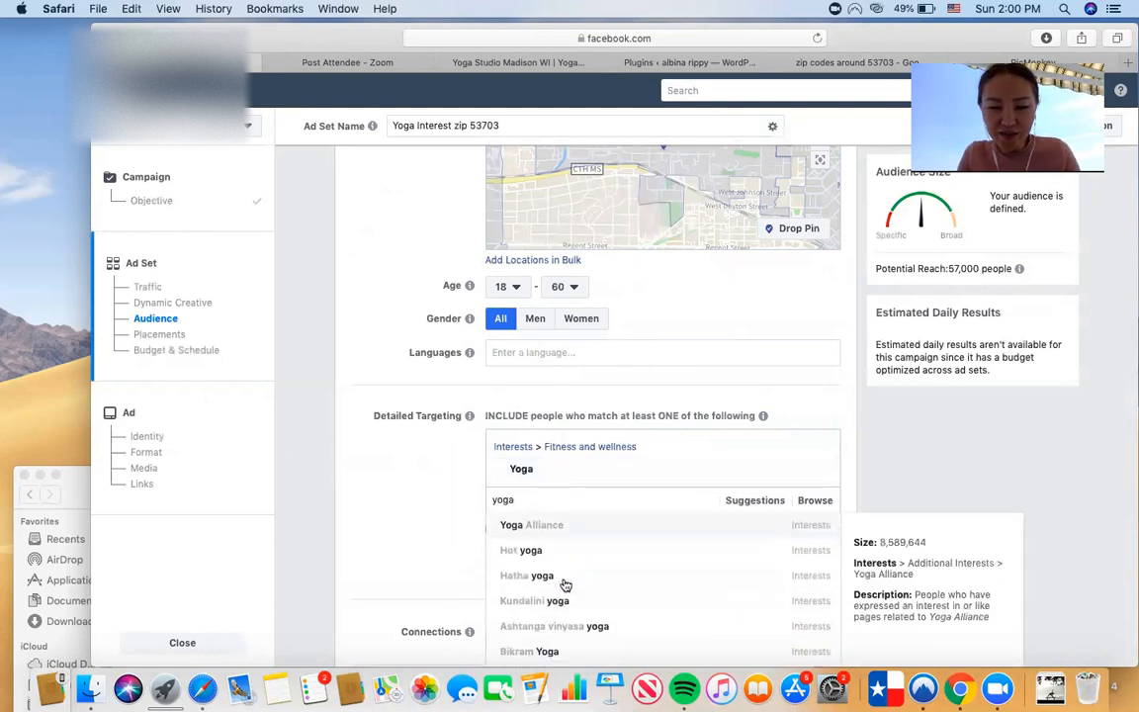
scroll(579, 586, "down", 1)
scroll(581, 588, "down", 2)
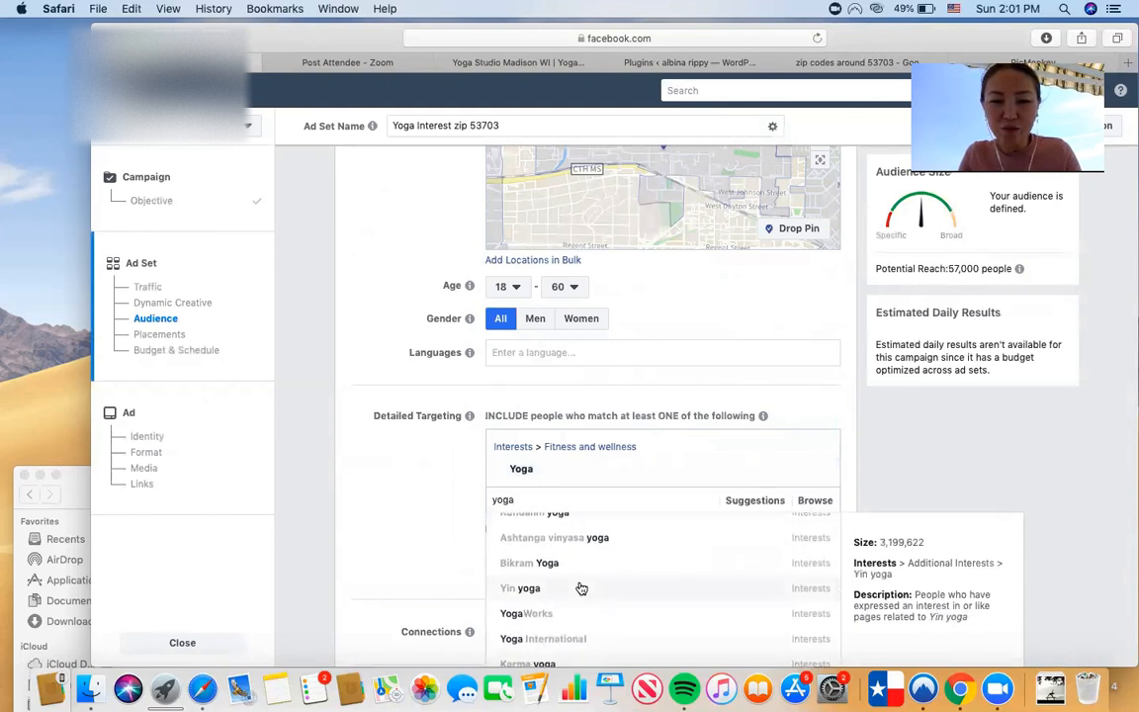
scroll(579, 588, "up", 3)
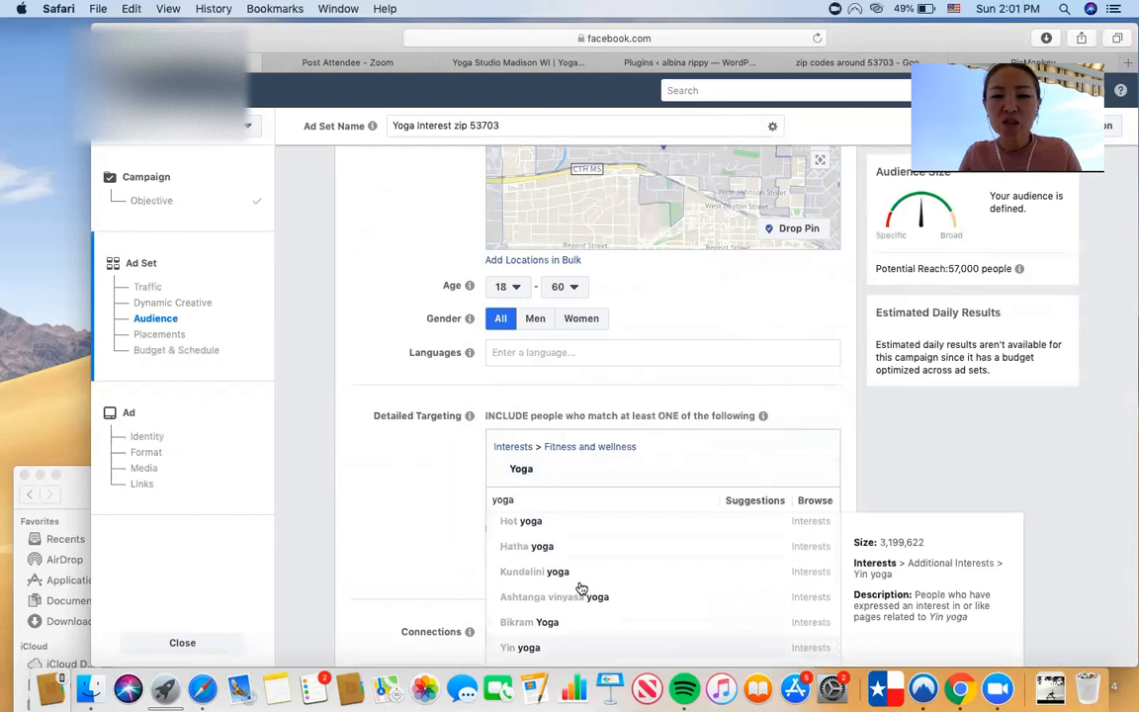
left_click(530, 547)
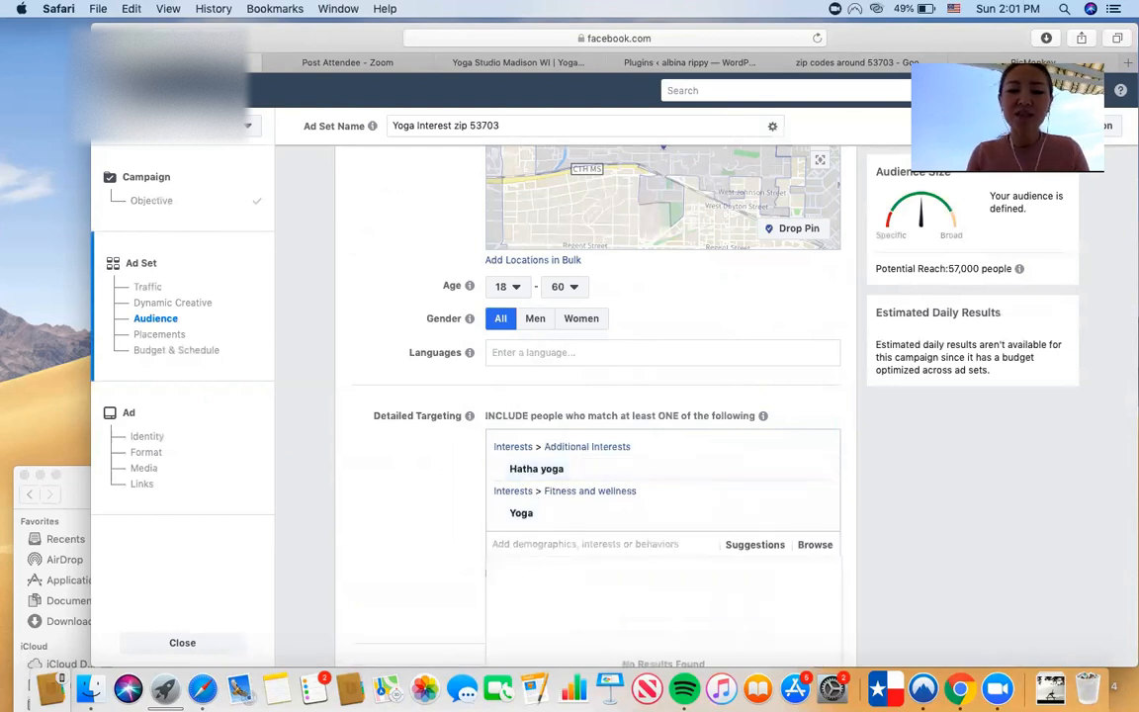
Search the detailed targeting options for "power yoga" and clear the search without choosing a result
type("power yoga")
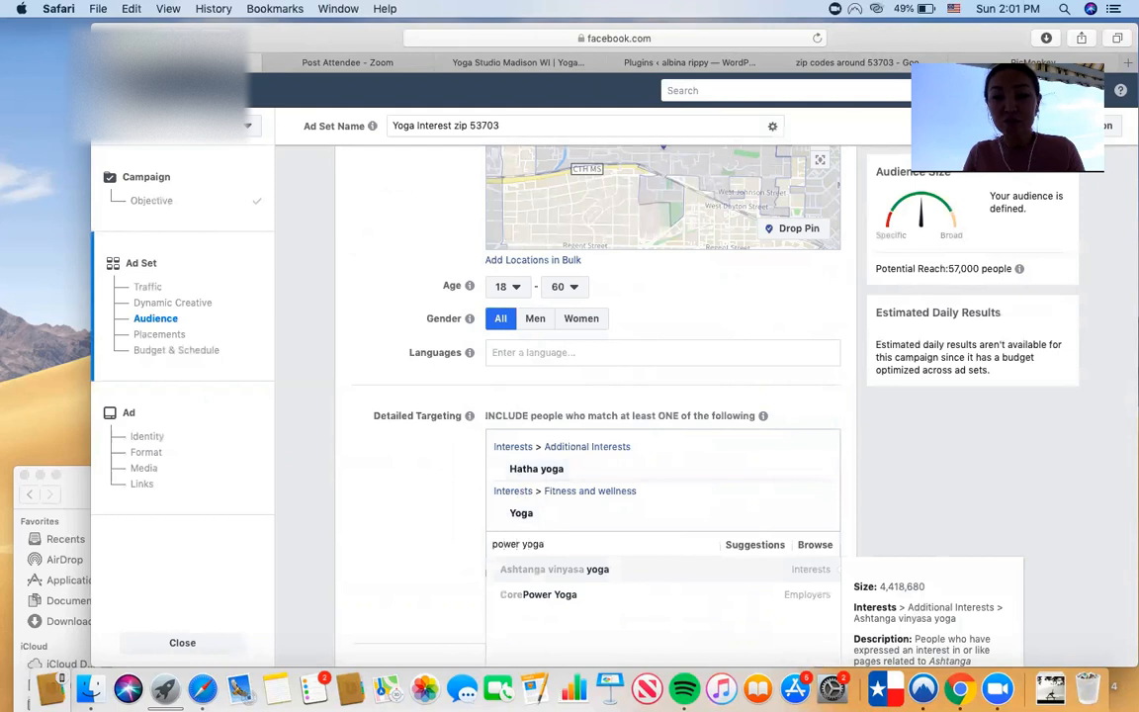
key("BackSpace")
key("BackSpace")
key("BackSpace")
key("BackSpace")
key("BackSpace")
key("BackSpace")
key("BackSpace")
key("BackSpace")
key("BackSpace")
key("BackSpace")
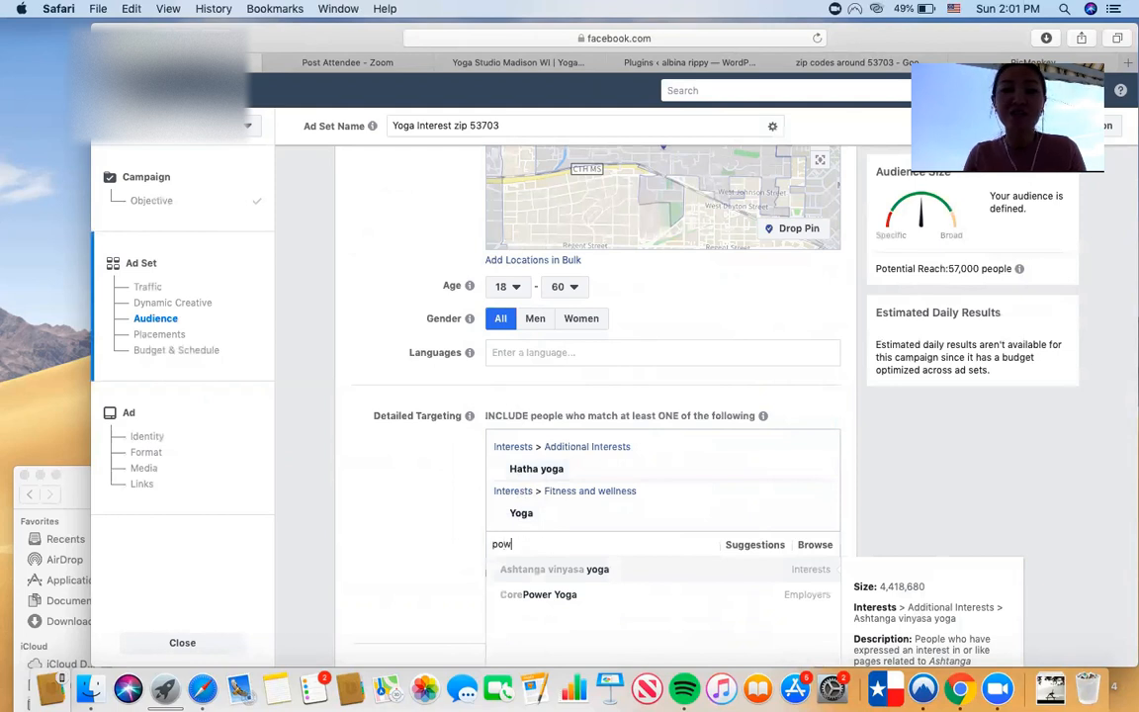
Add the Meditation interest from Fitness and wellness to the detailed targeting
type("meditation")
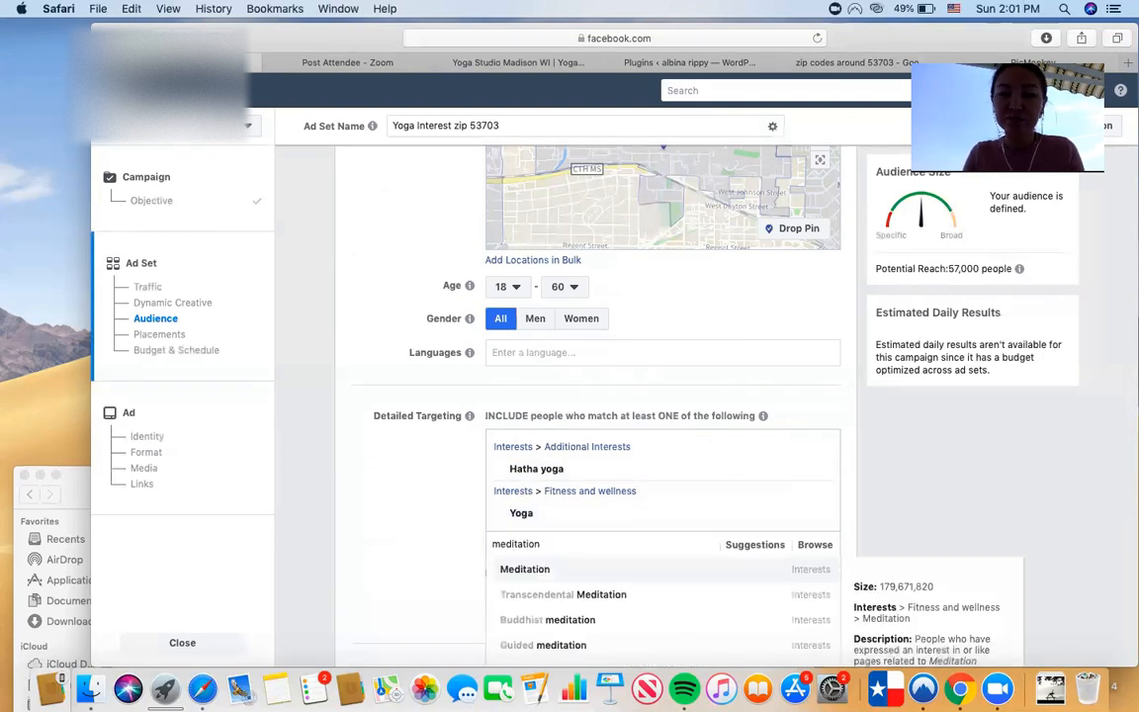
left_click(535, 571)
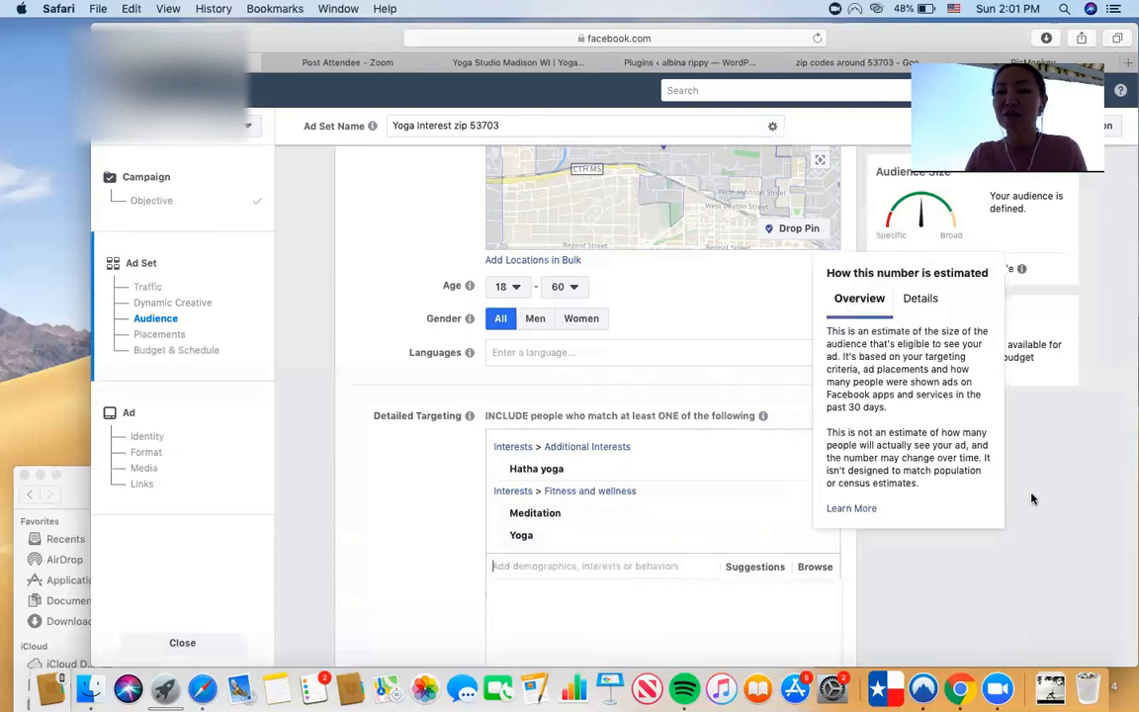
scroll(1031, 534, "down", 3)
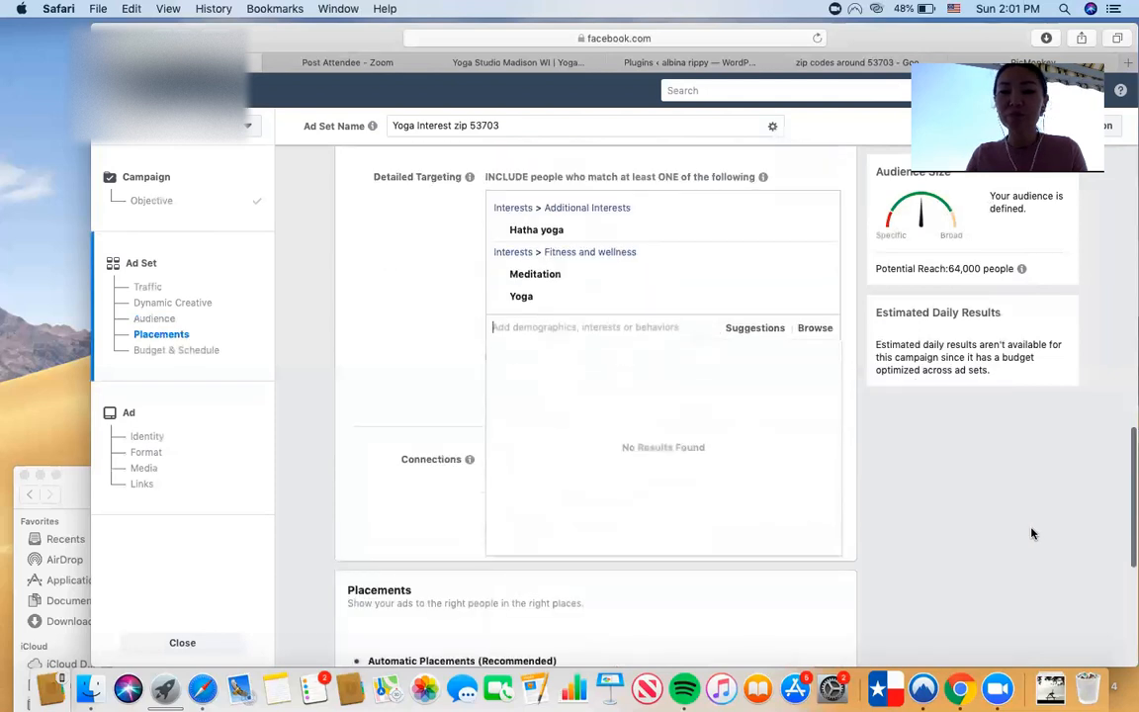
Review the available connection types for the audience without choosing one
scroll(1031, 534, "down", 2)
left_click(441, 425)
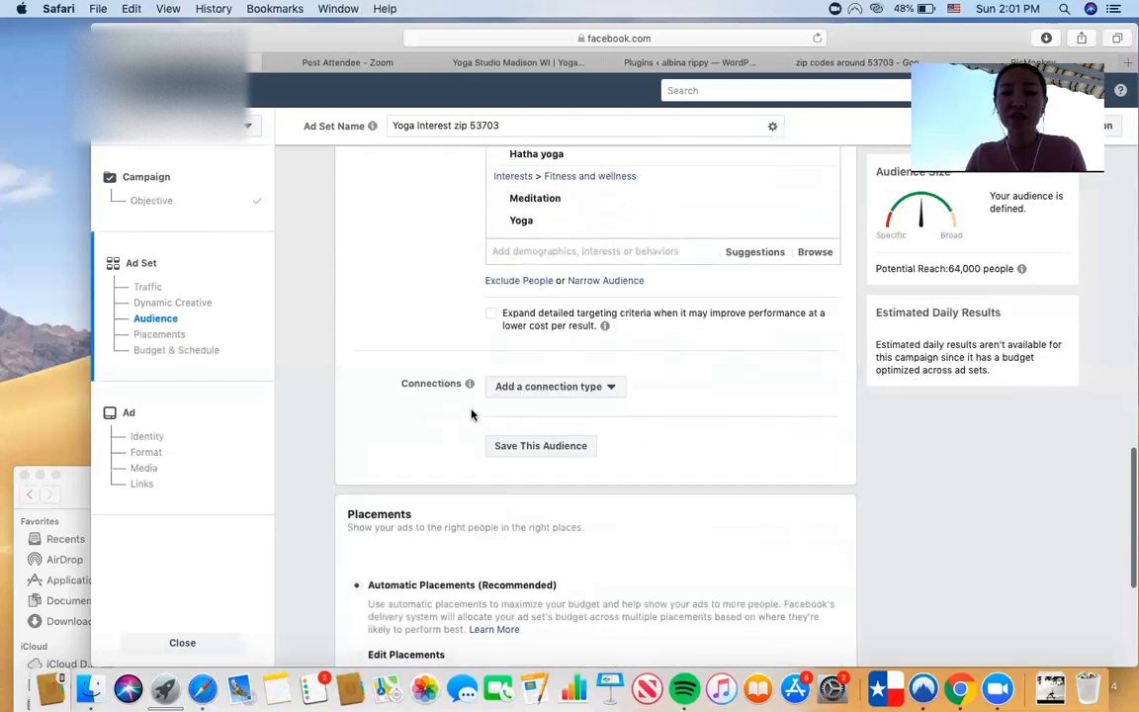
left_click(558, 391)
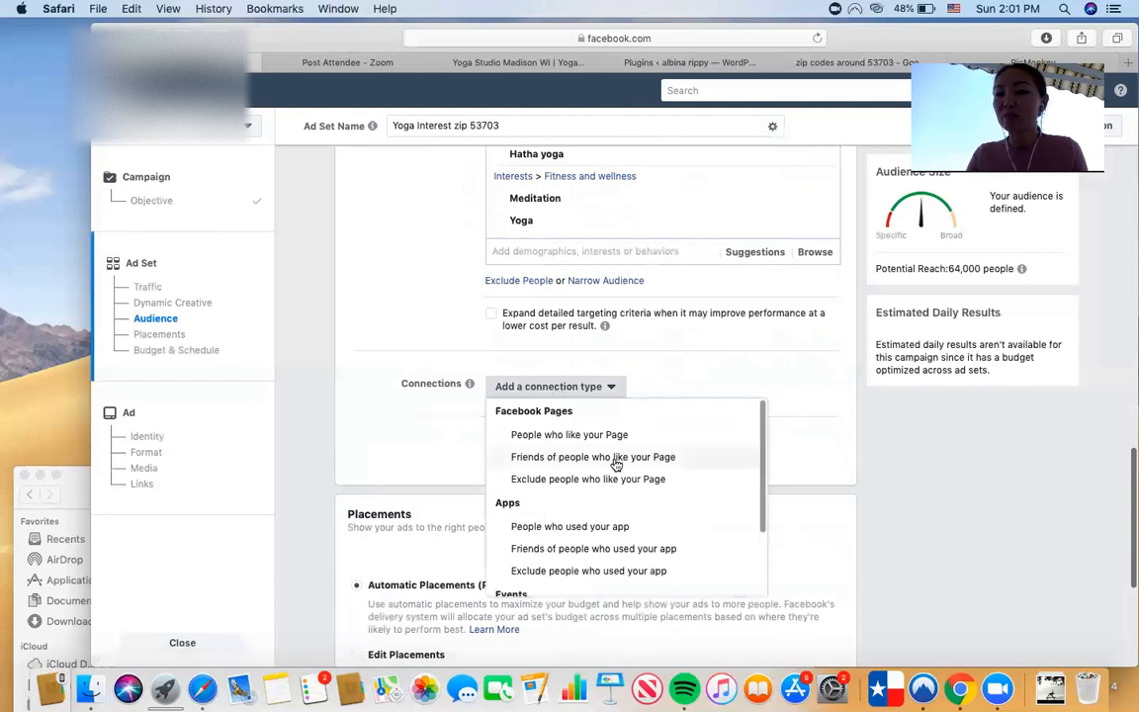
left_click(338, 434)
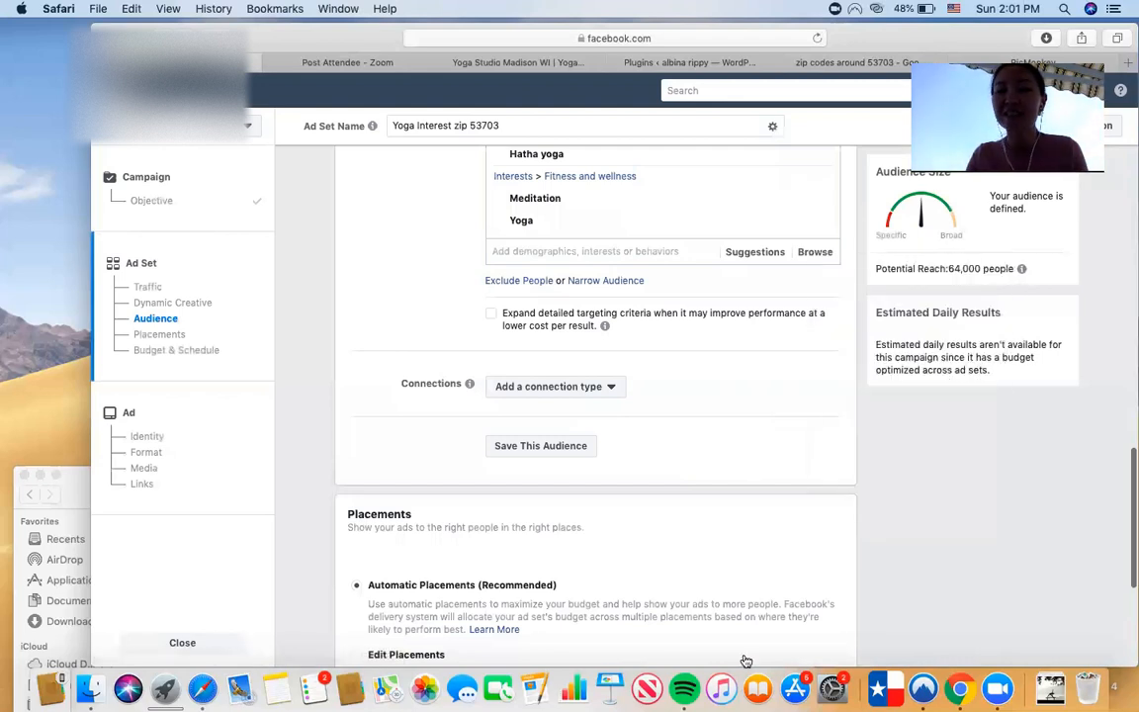
Review the Facebook, Instagram and Audience Network options under Edit Placements and restore Automatic Placements
scroll(697, 570, "down", 5)
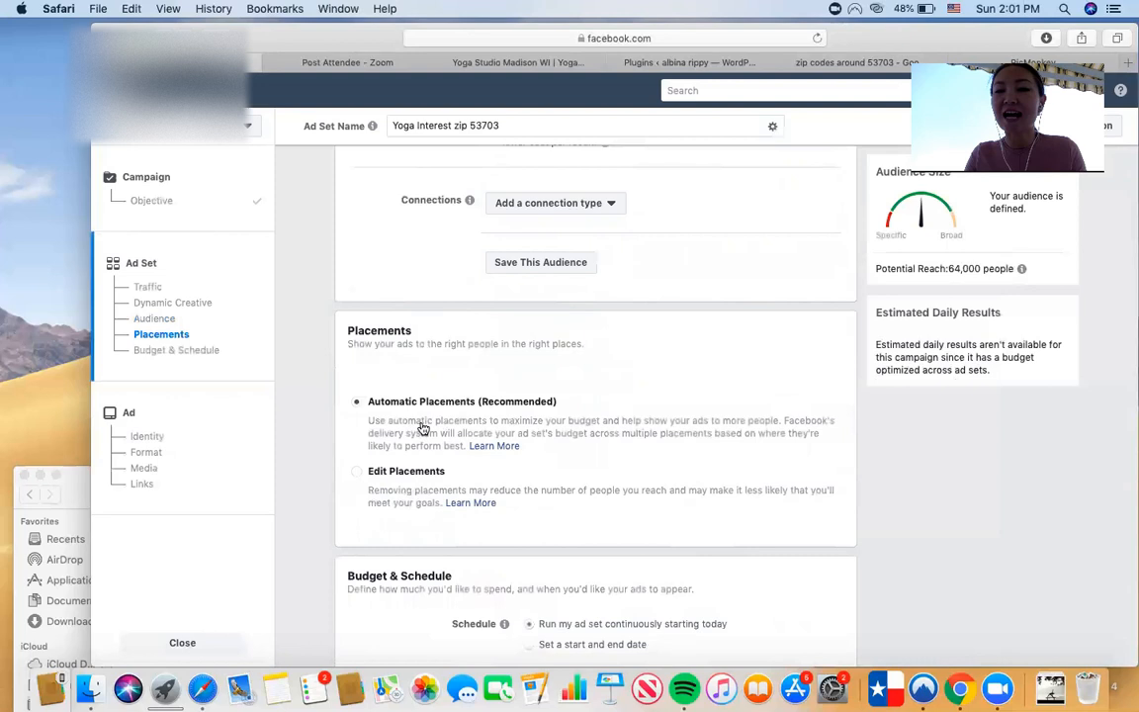
scroll(583, 440, "down", 3)
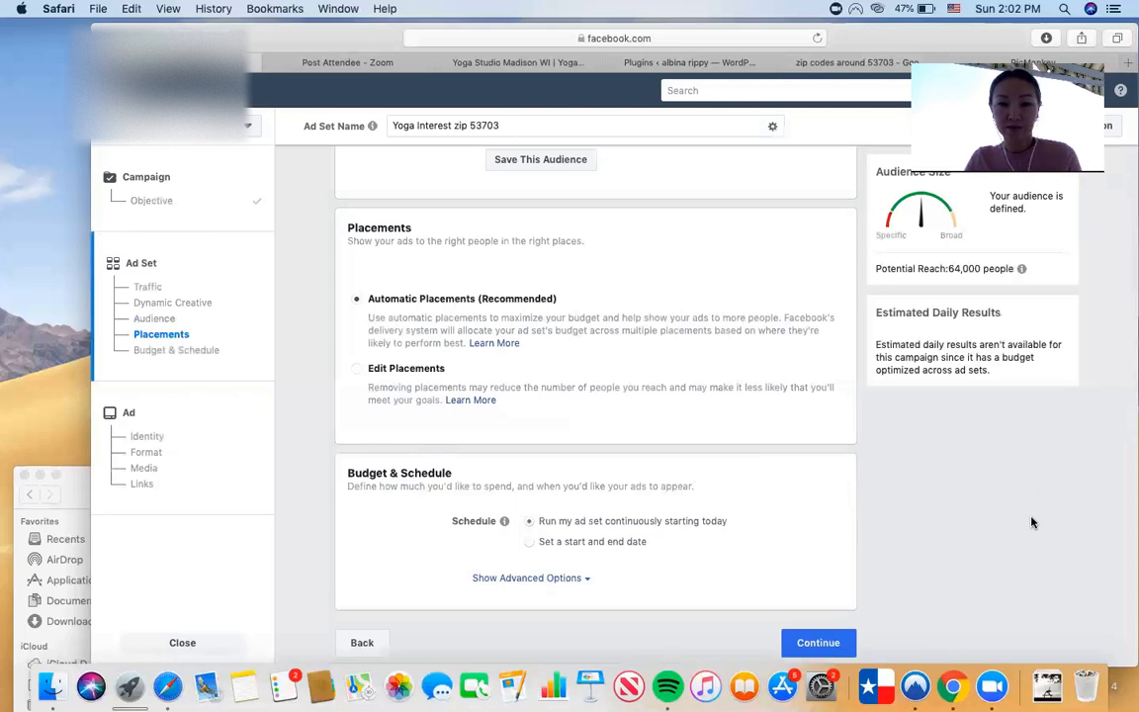
left_click(364, 370)
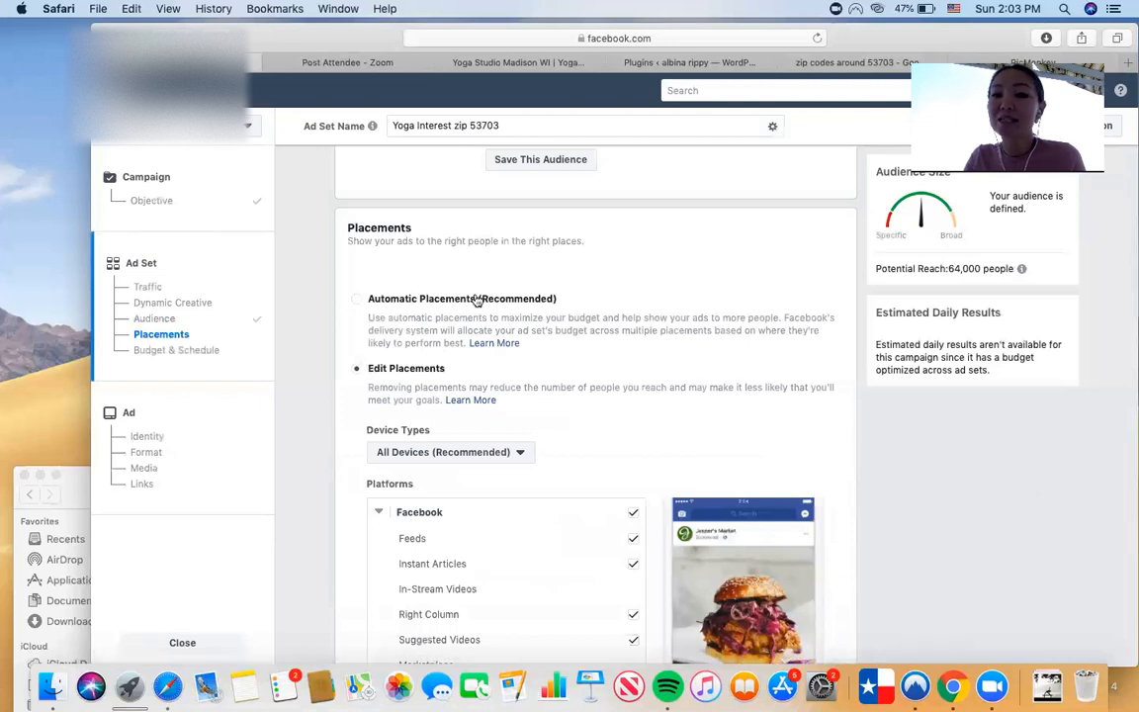
scroll(709, 381, "down", 3)
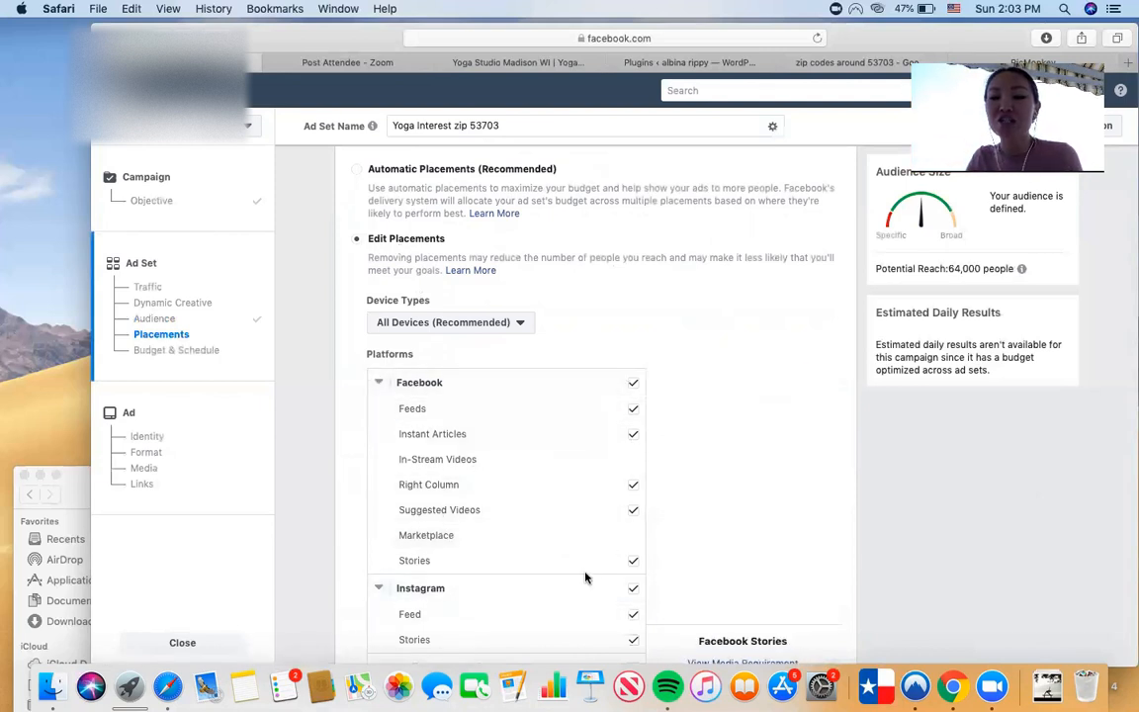
scroll(584, 576, "down", 2)
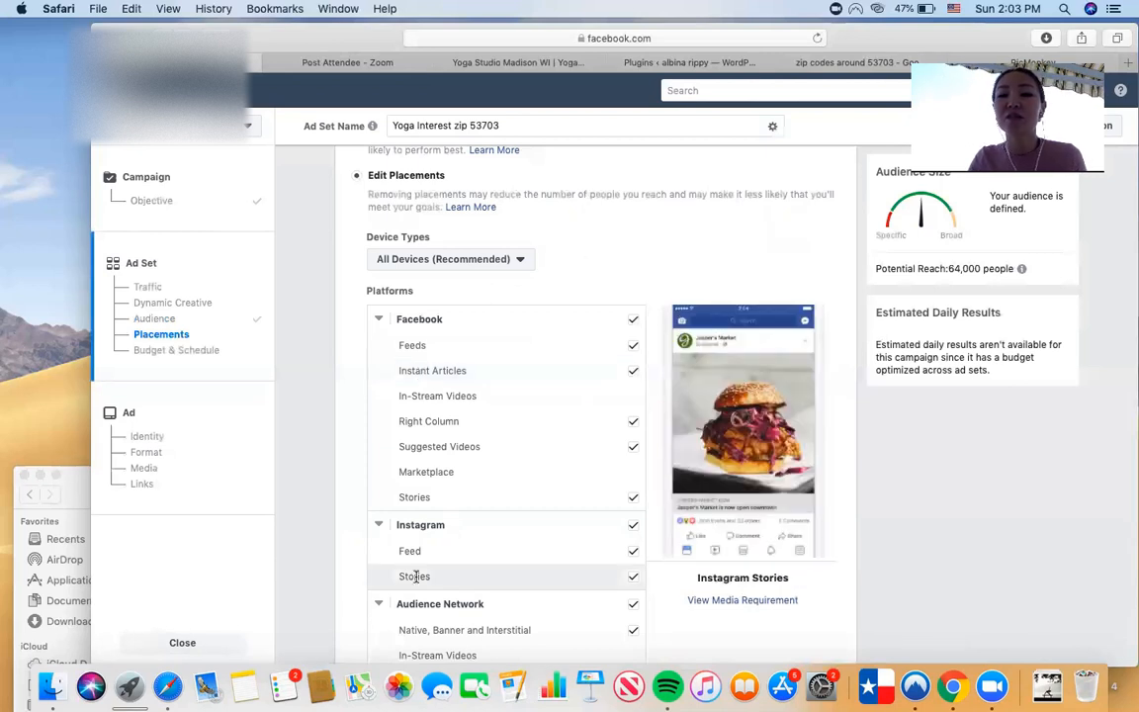
scroll(607, 242, "up", 3)
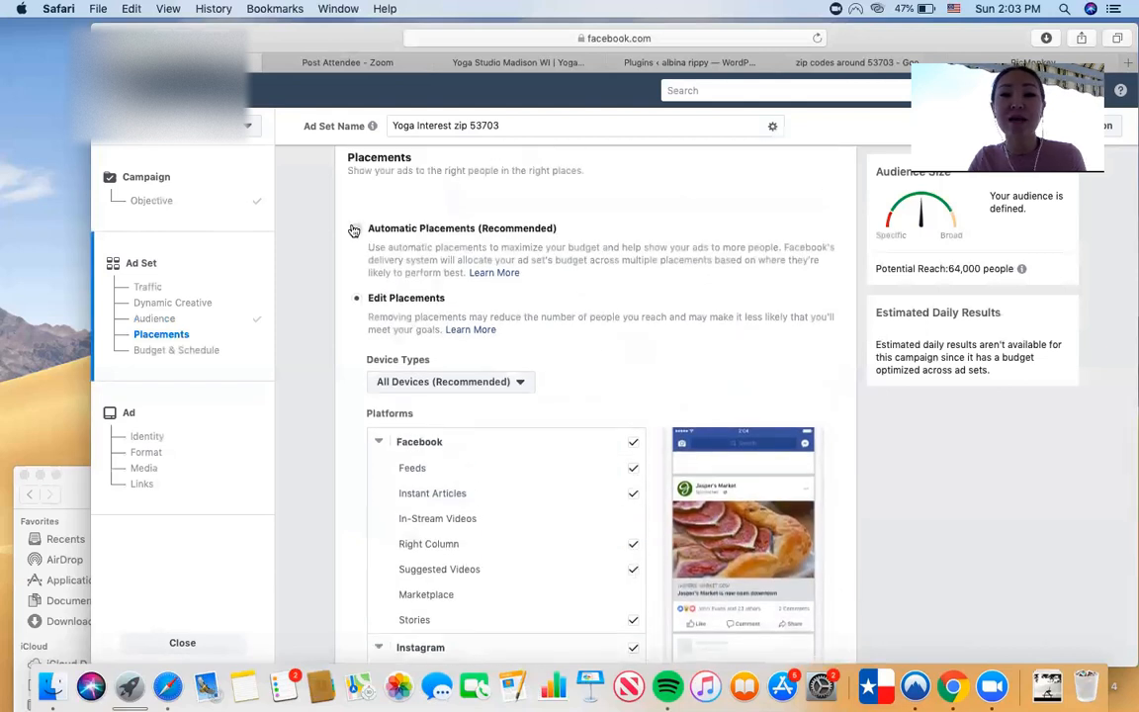
left_click(354, 230)
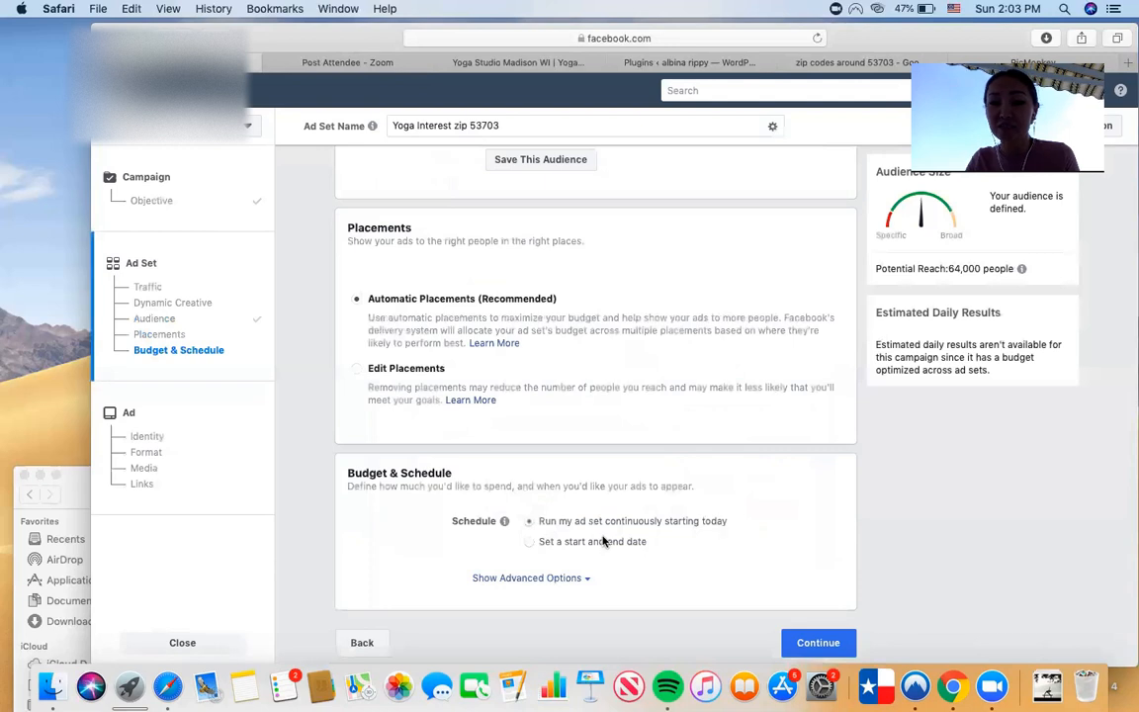
Schedule the ad set with a start and end date, ending on July 31, 2019
left_click(528, 542)
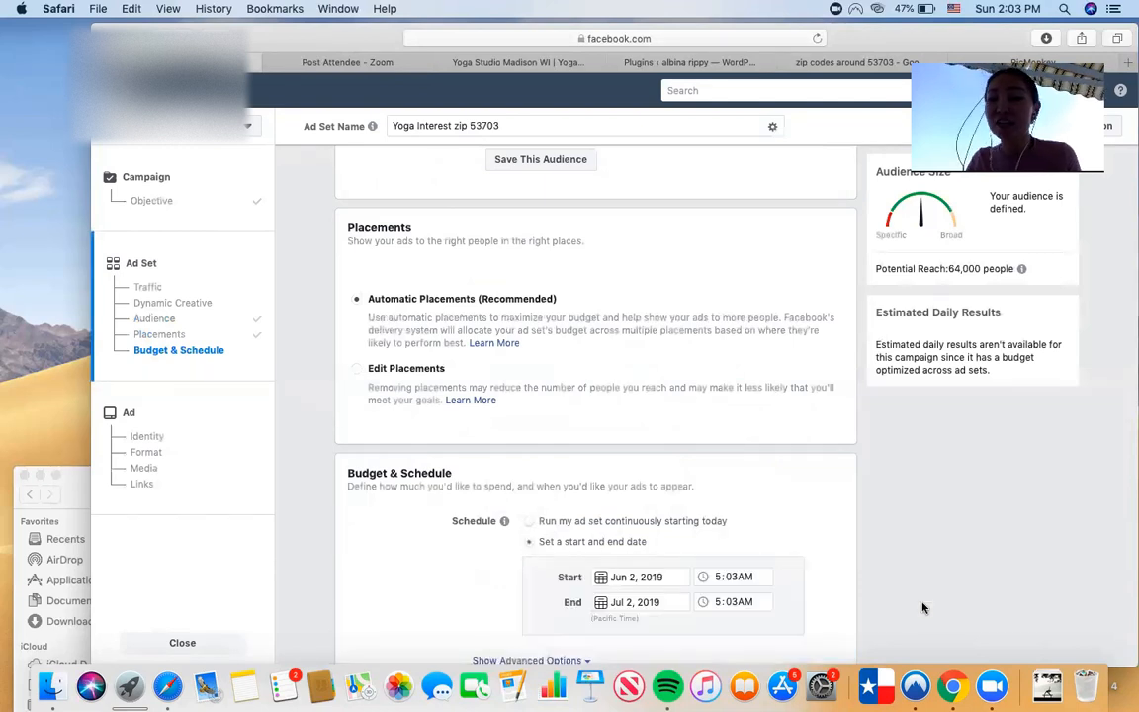
scroll(919, 598, "down", 2)
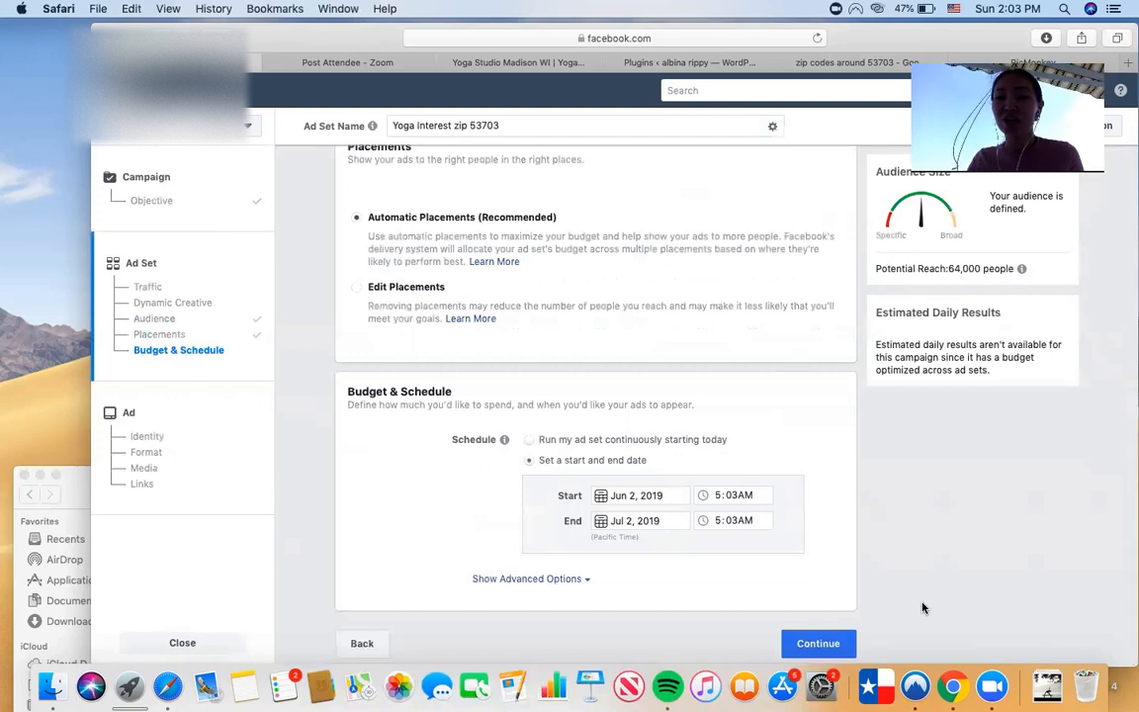
left_click(658, 521)
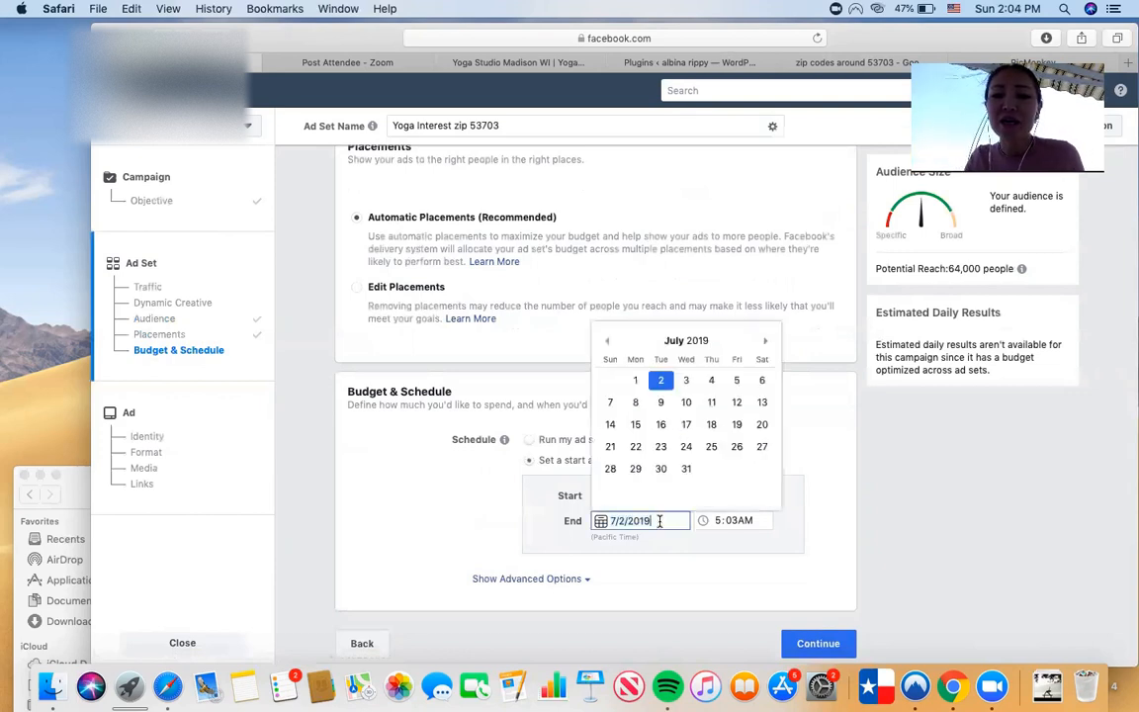
left_click(685, 470)
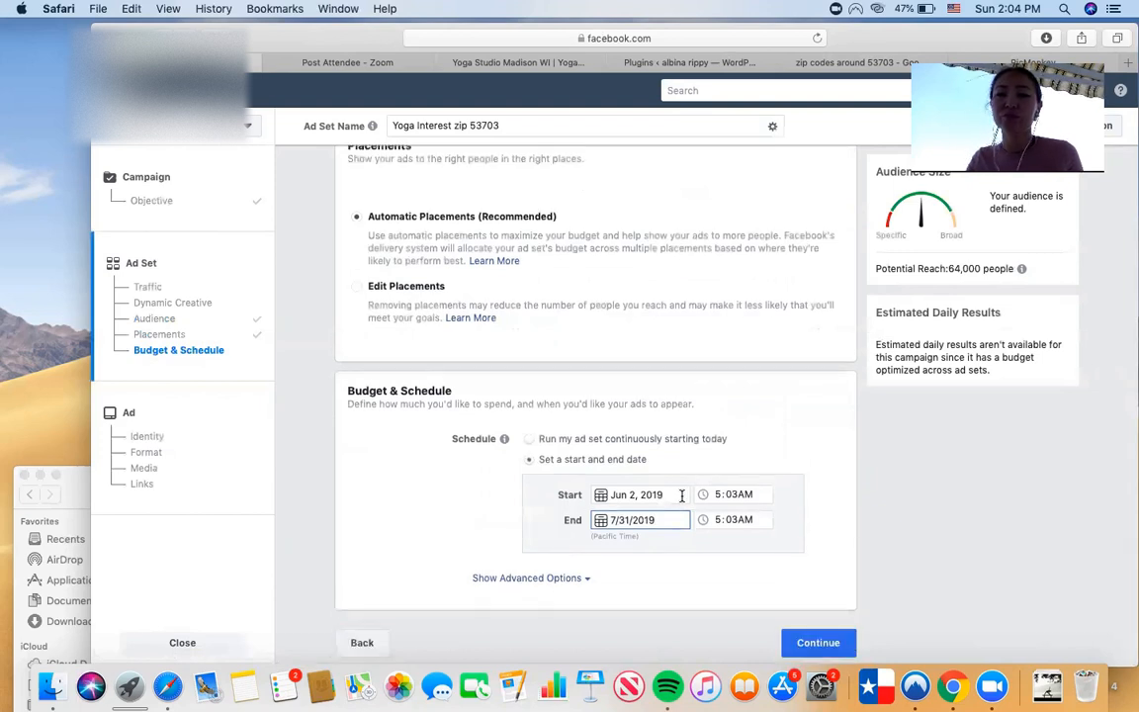
Review the advanced budget and schedule options and continue to the ad's media settings
left_click(559, 578)
scroll(1001, 559, "down", 6)
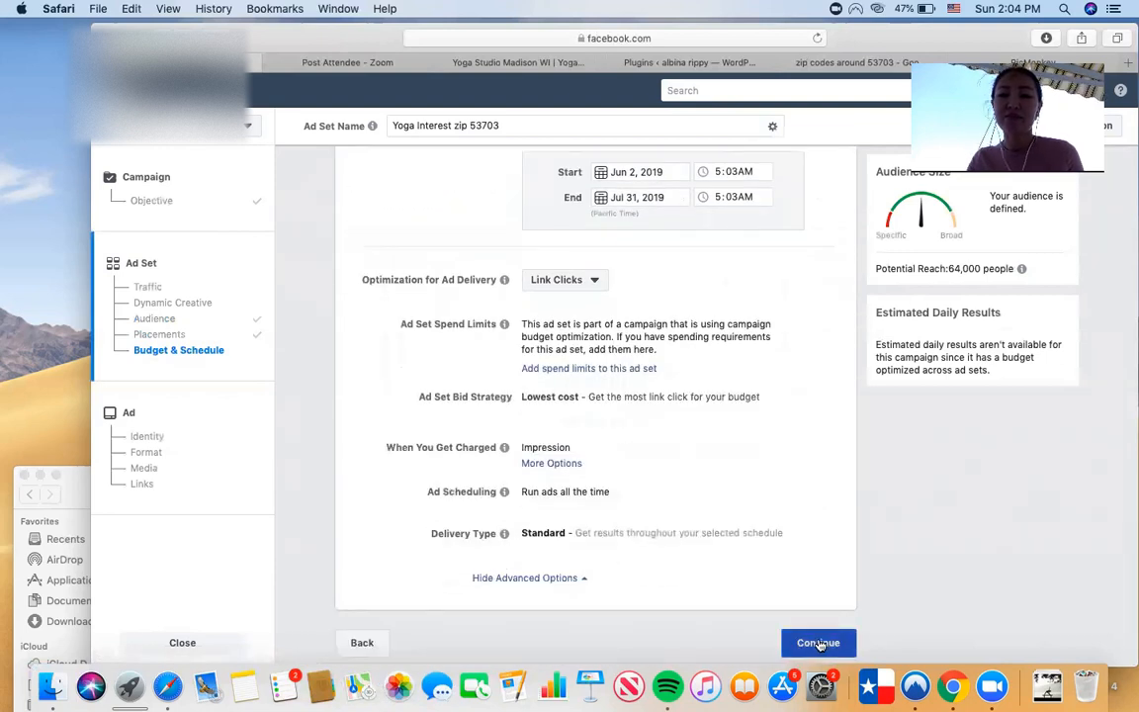
left_click(819, 643)
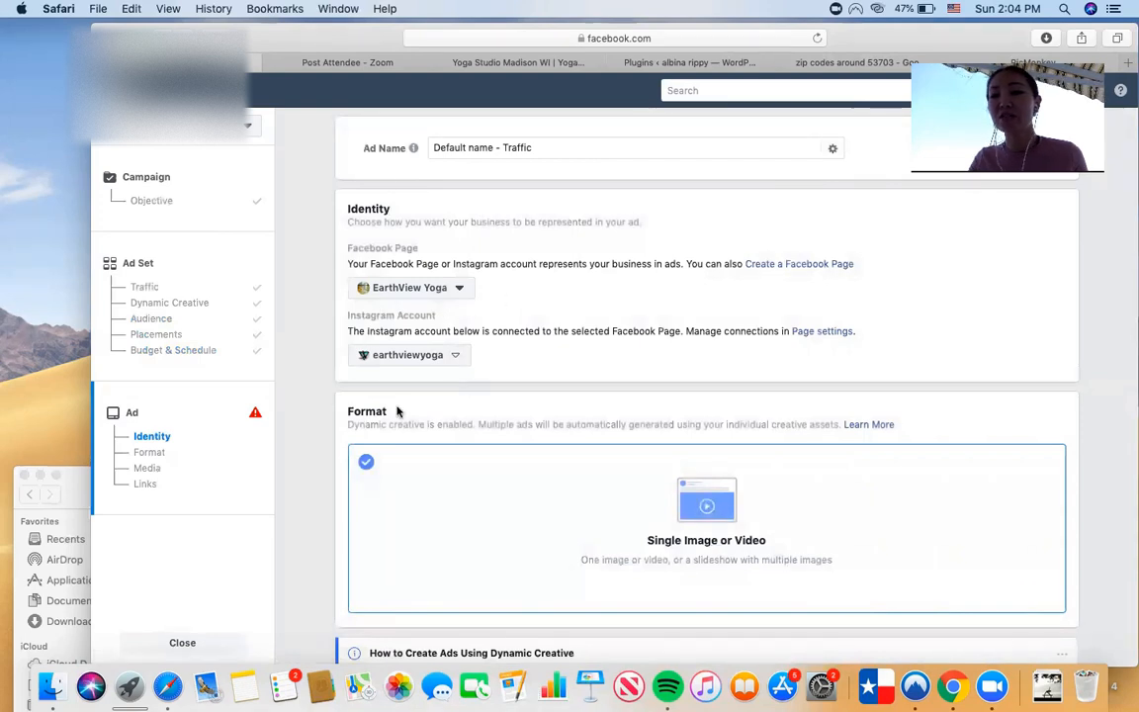
scroll(559, 323, "down", 4)
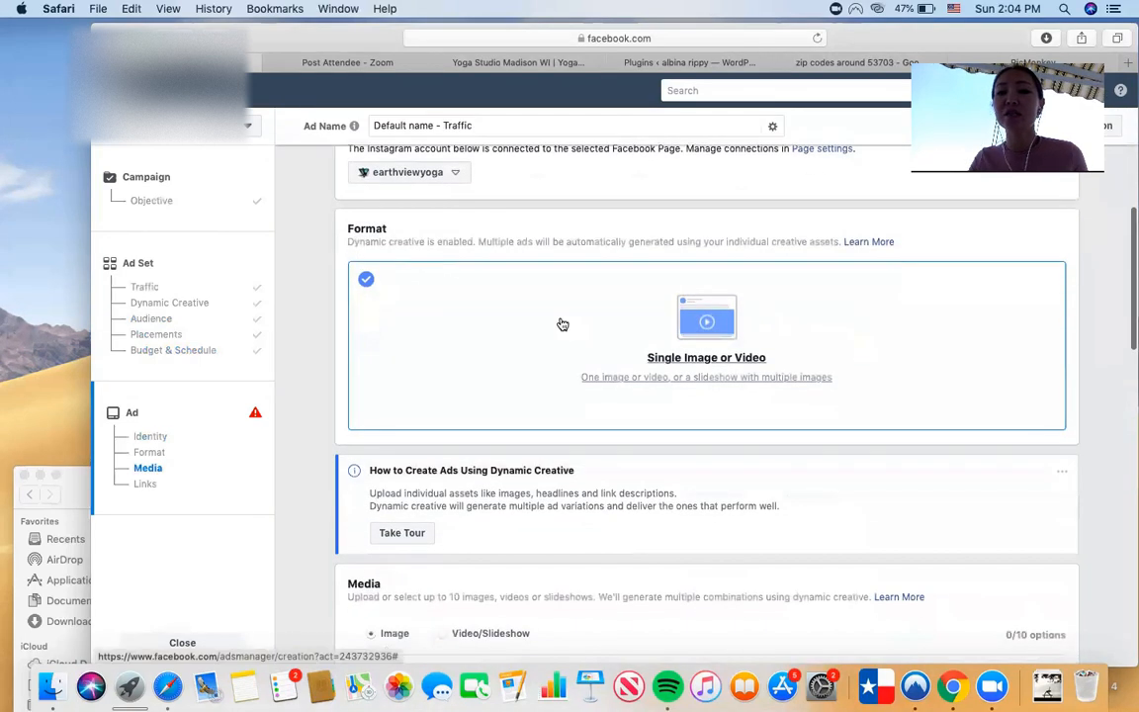
scroll(559, 323, "down", 2)
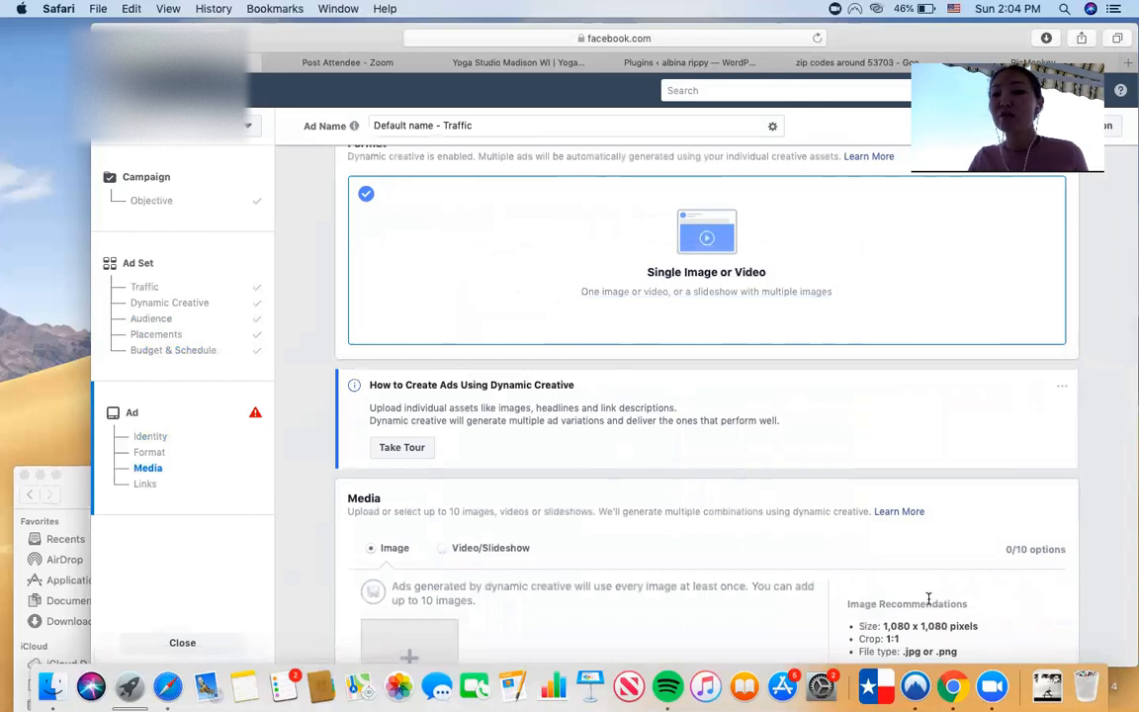
scroll(858, 587, "down", 3)
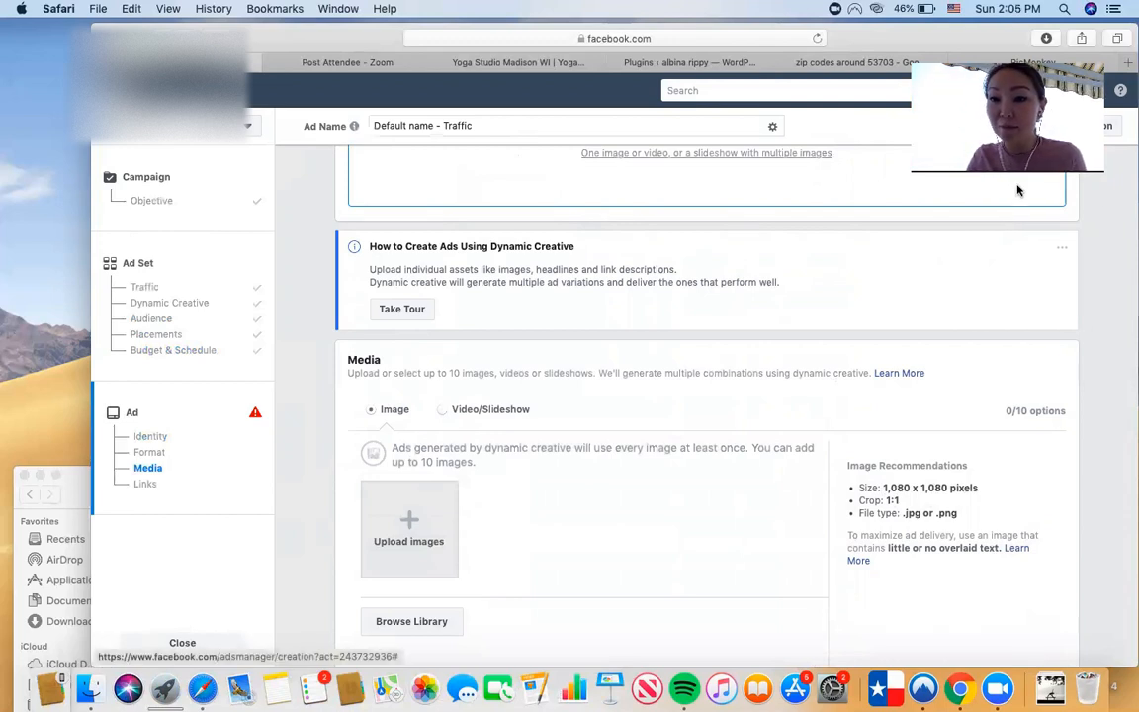
Switch to PicMonkey and open dancer-pose_t20_GgKOO3.jpg from the computer's recent files as a new image
left_click(1033, 63)
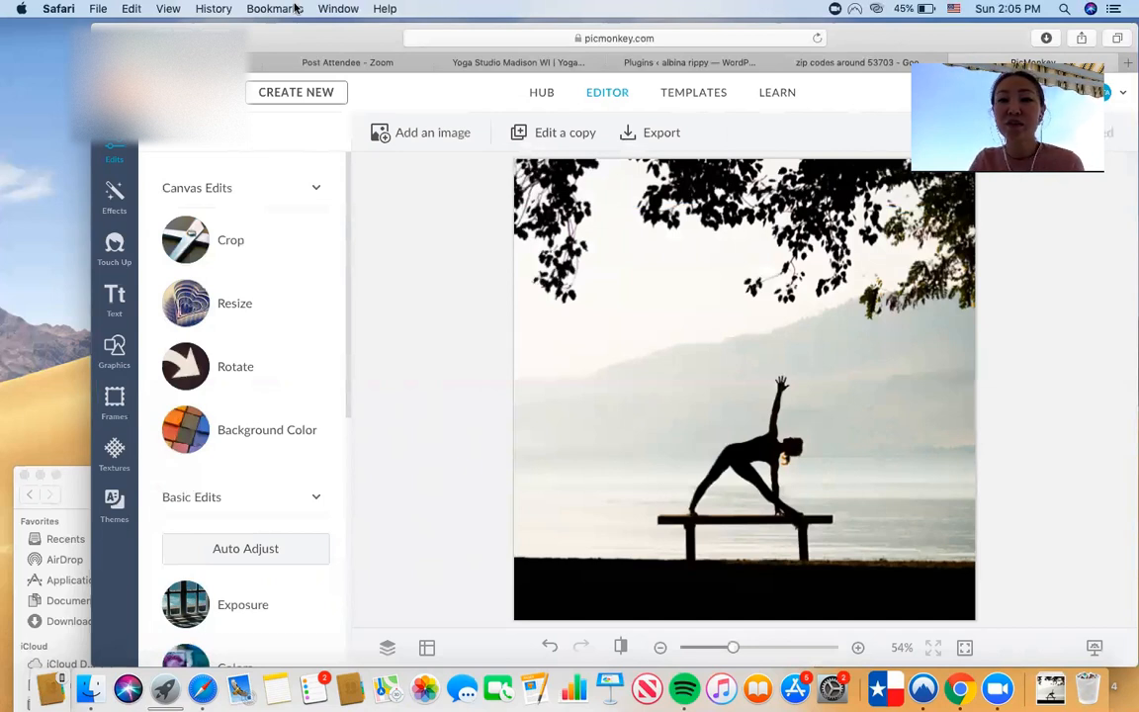
left_click(281, 103)
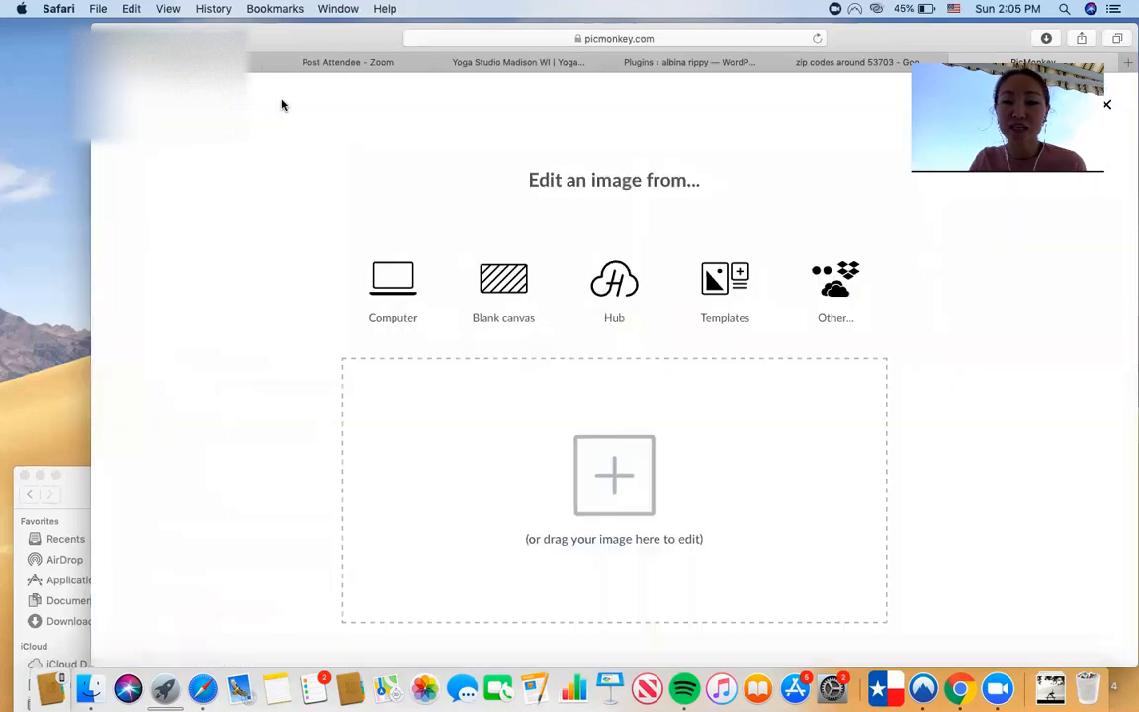
left_click(610, 472)
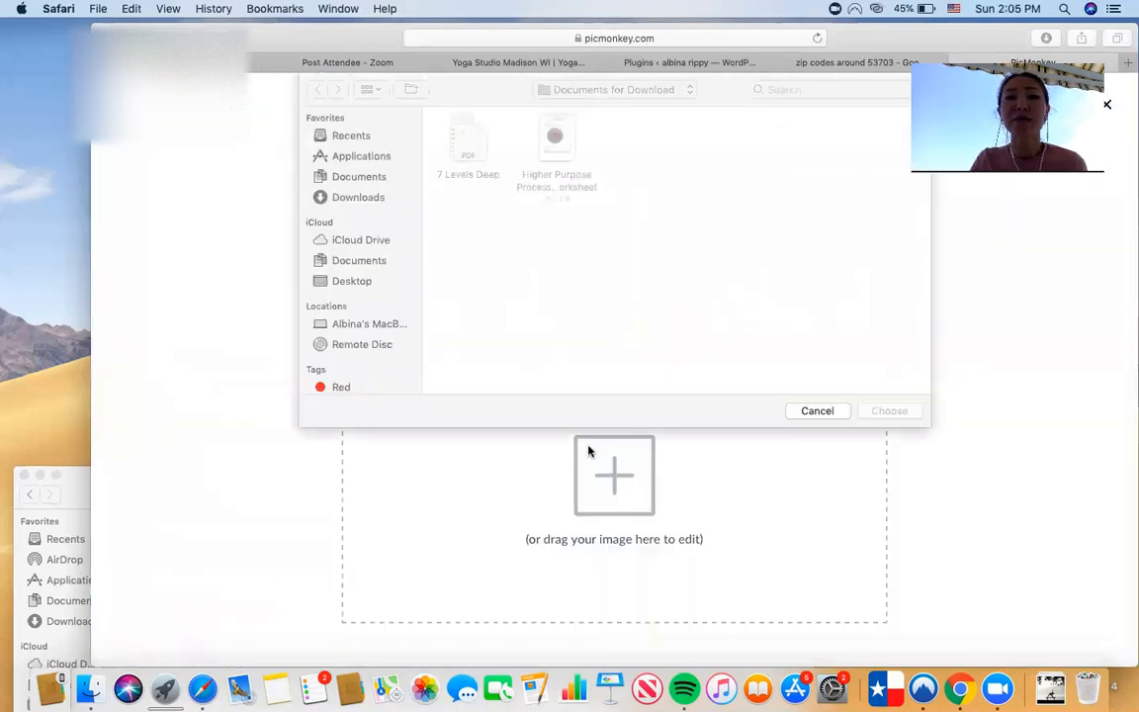
left_click(353, 138)
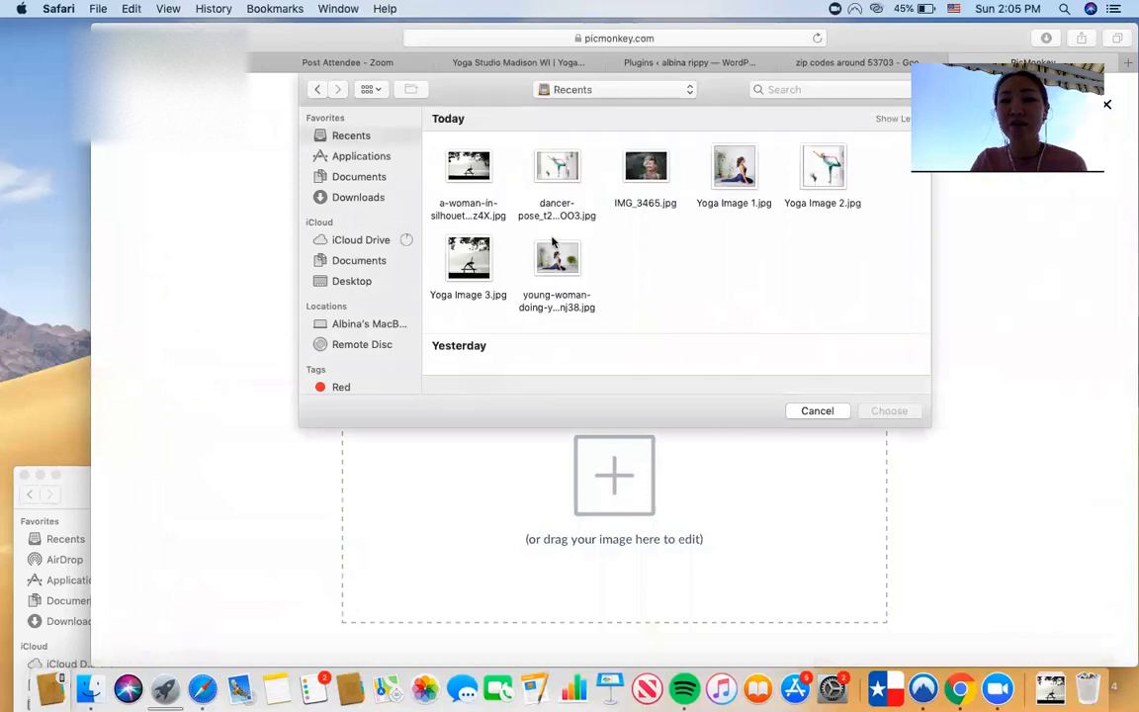
left_click(547, 176)
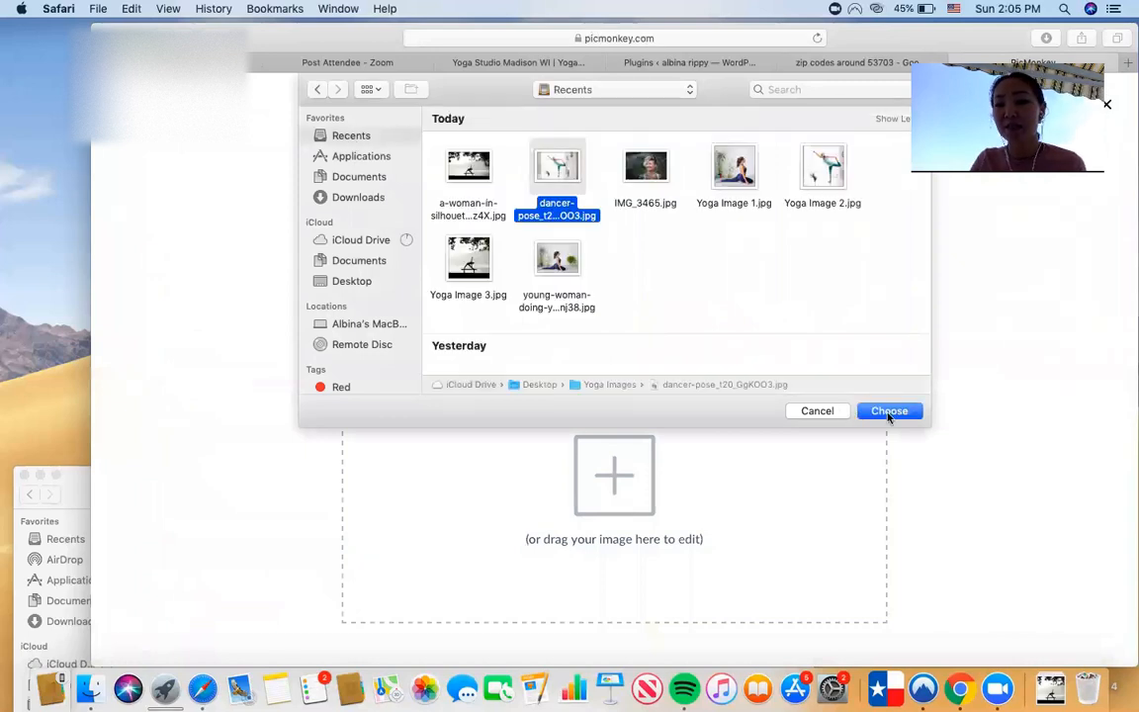
left_click(888, 412)
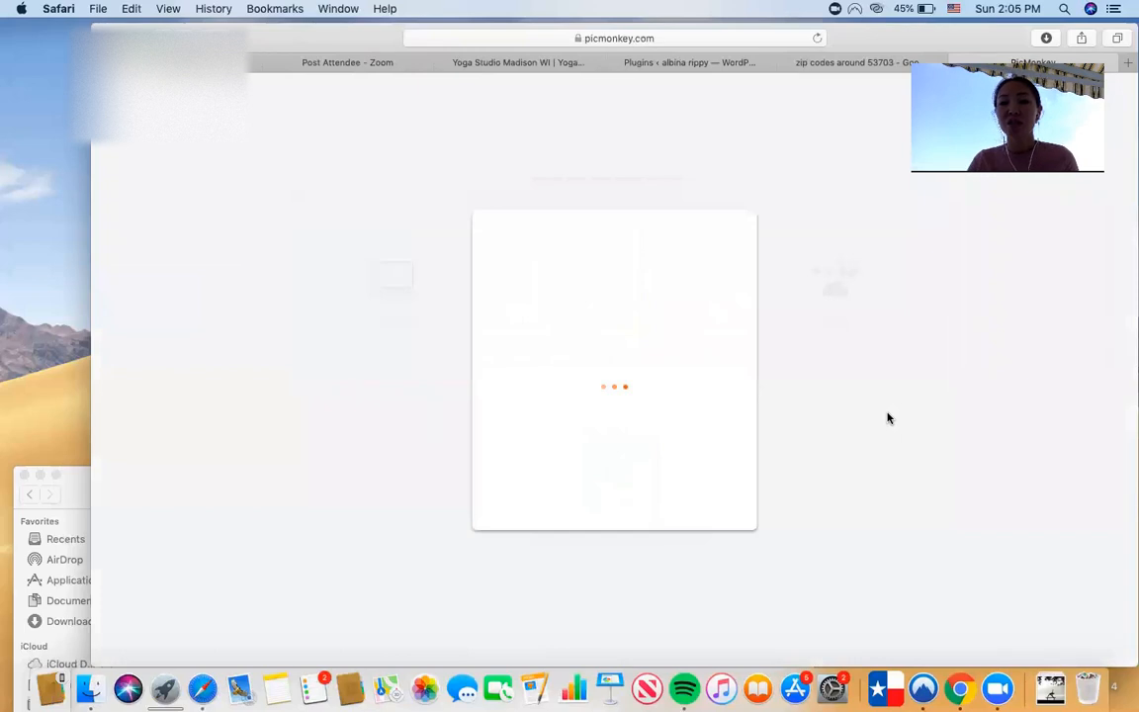
Name the new image "Dancer pose" and open it in the editor
left_click_drag(680, 348, 441, 348)
type("Dancer pose")
left_click(544, 466)
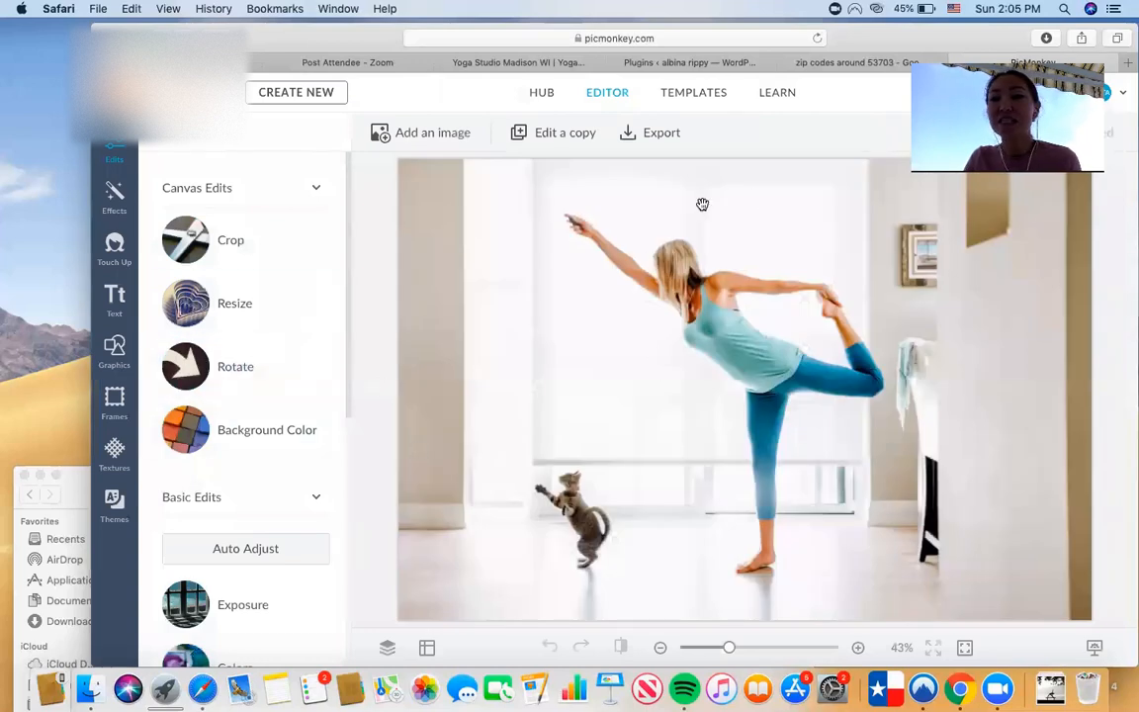
Set the crop to the Instagram Post preset, 1080 x 1080 px, and compare it with the Facebook ad's image recommendations
left_click(230, 241)
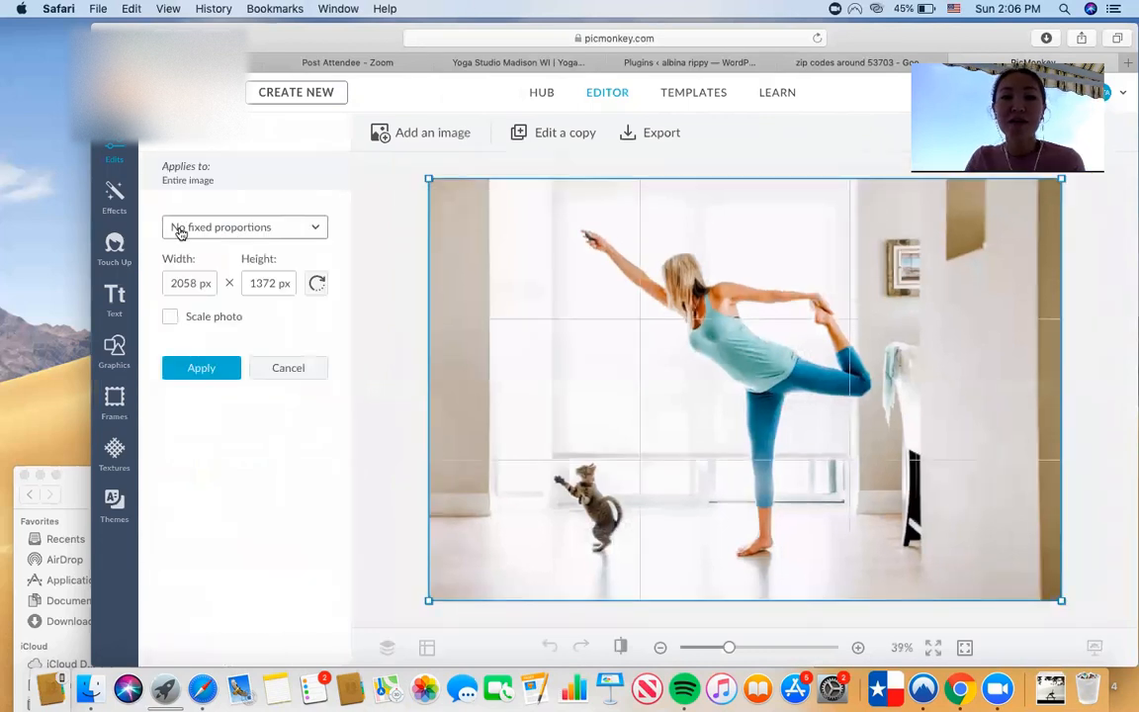
left_click(194, 227)
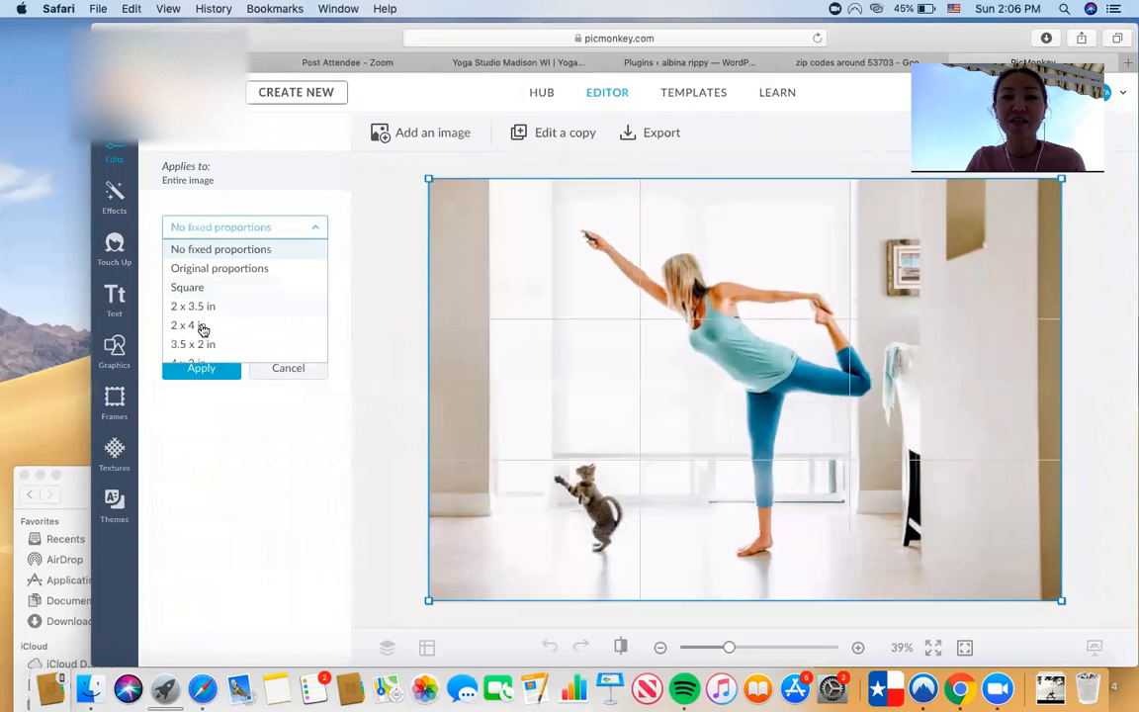
scroll(201, 326, "down", 3)
scroll(201, 328, "down", 10)
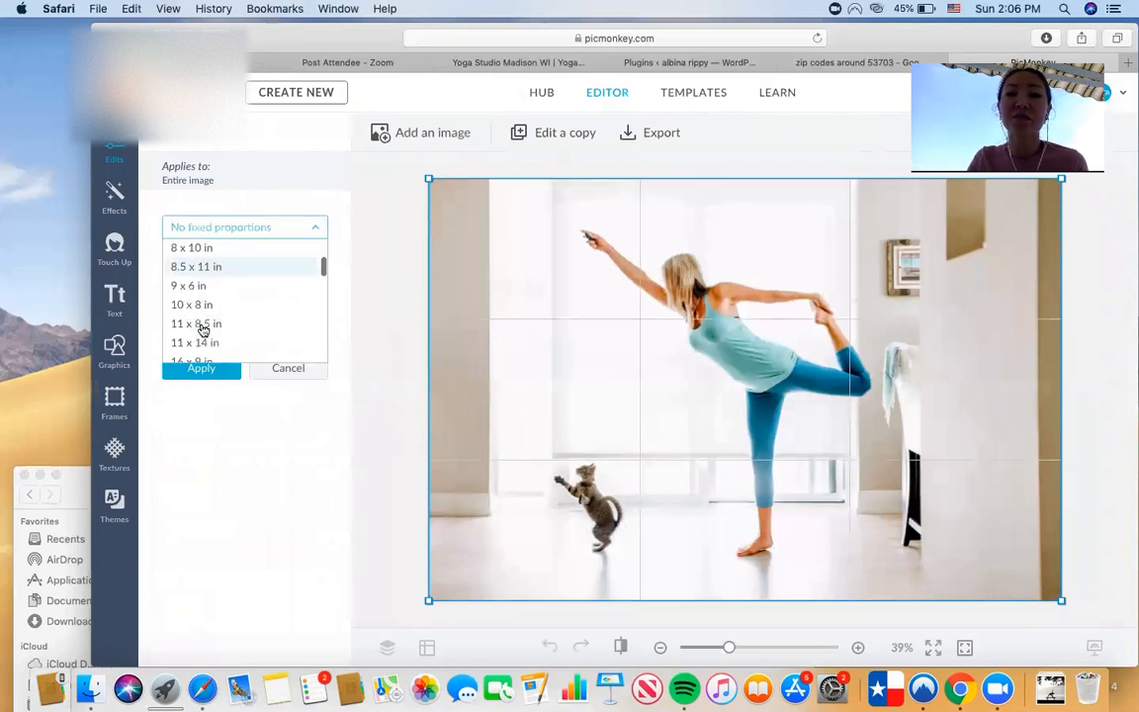
scroll(202, 328, "down", 2)
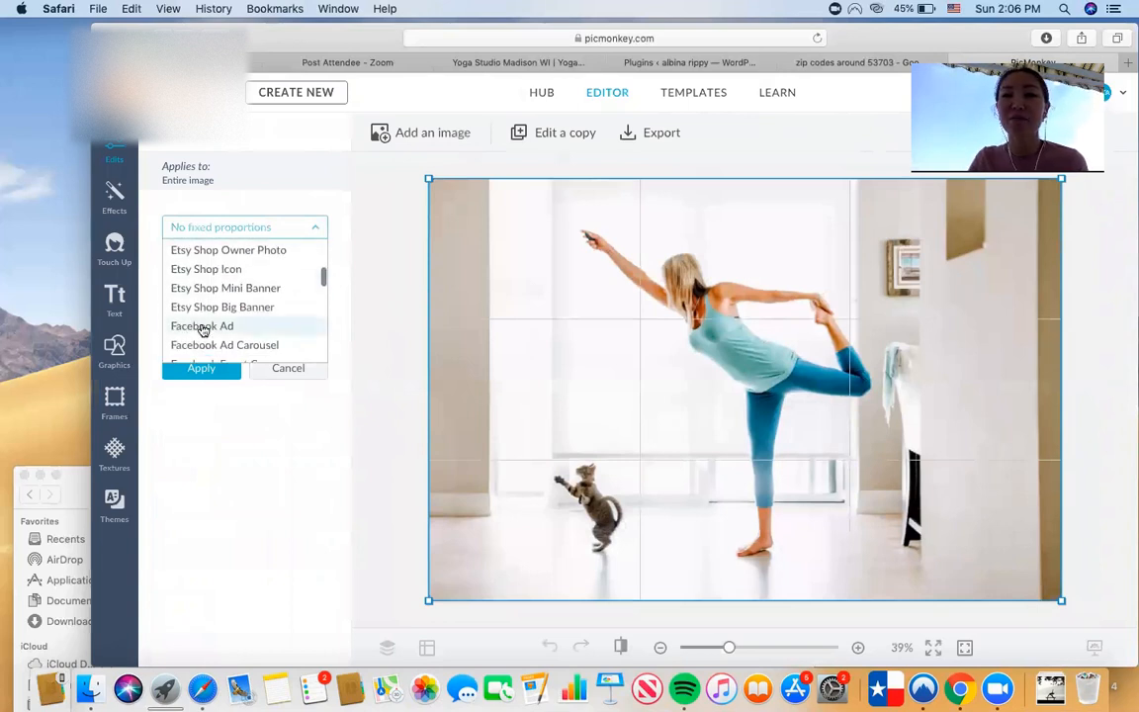
scroll(202, 328, "down", 5)
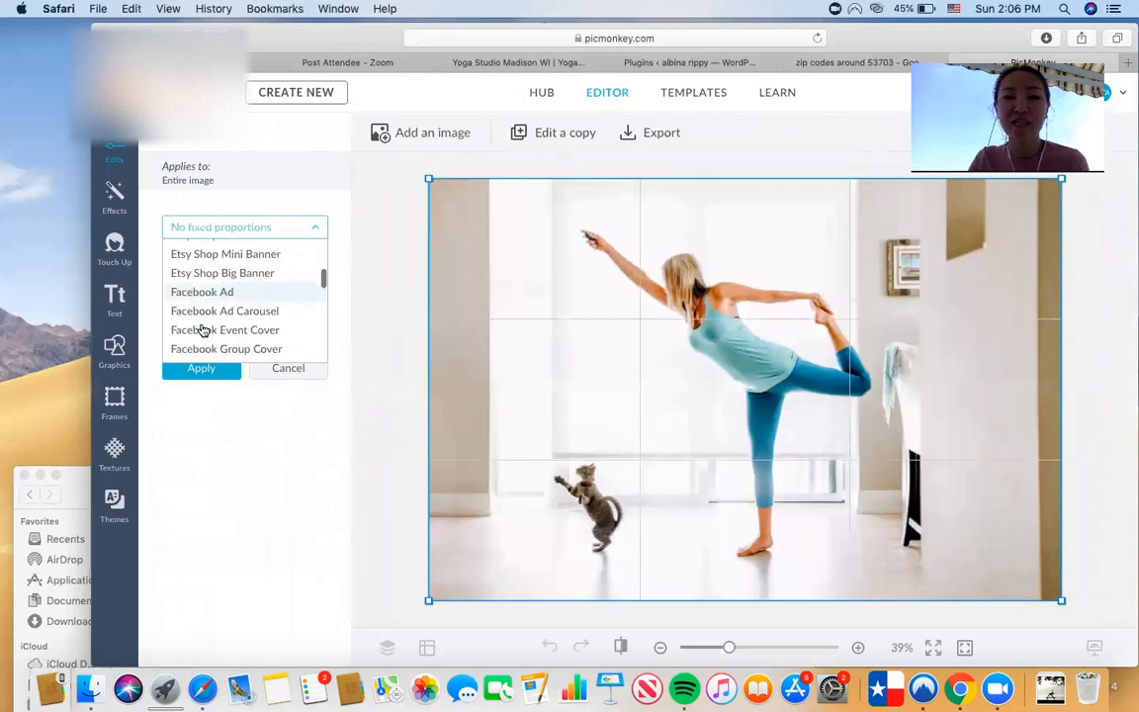
scroll(202, 329, "down", 1)
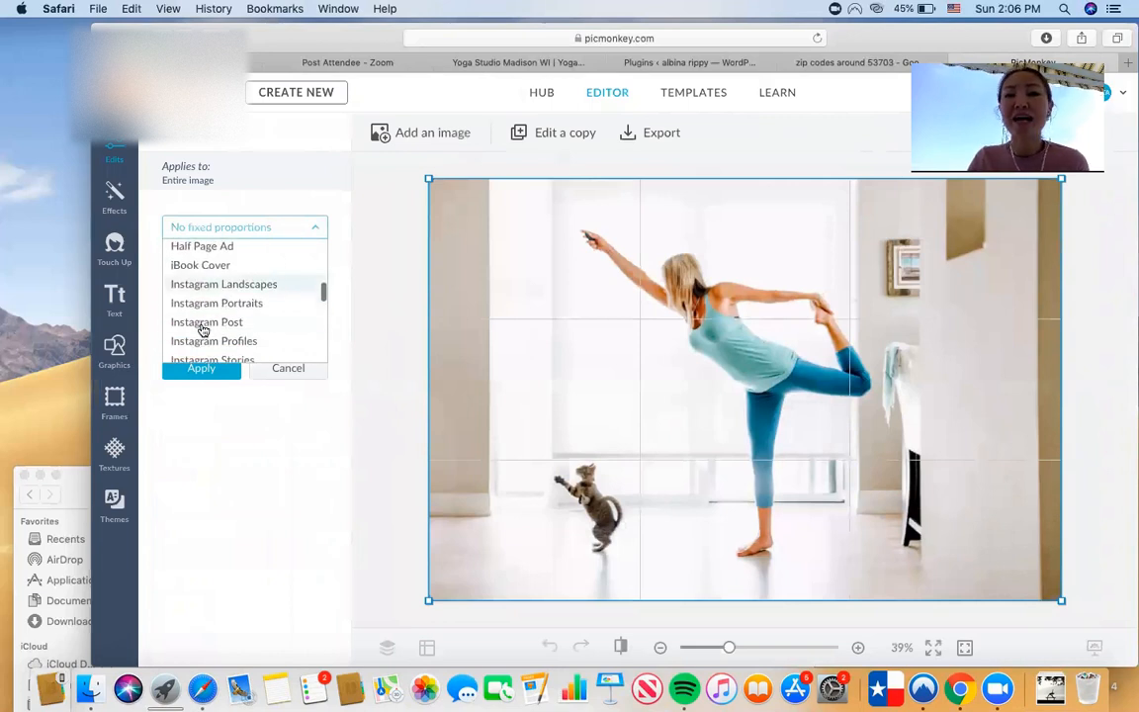
left_click(203, 322)
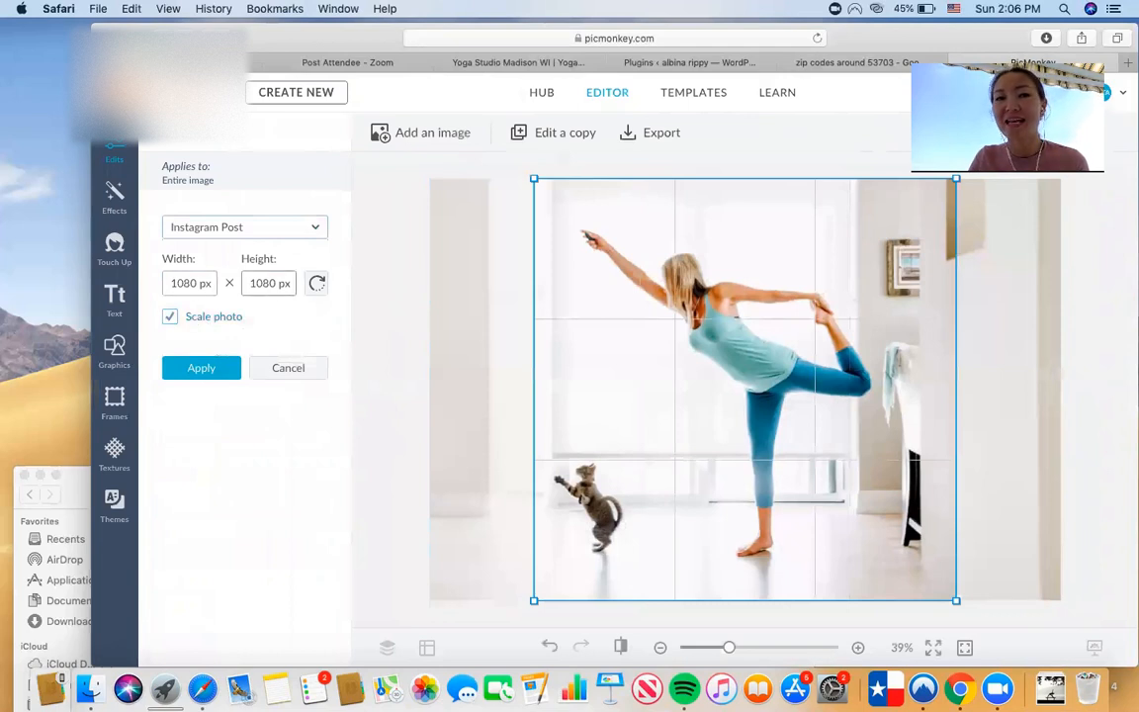
left_click(187, 62)
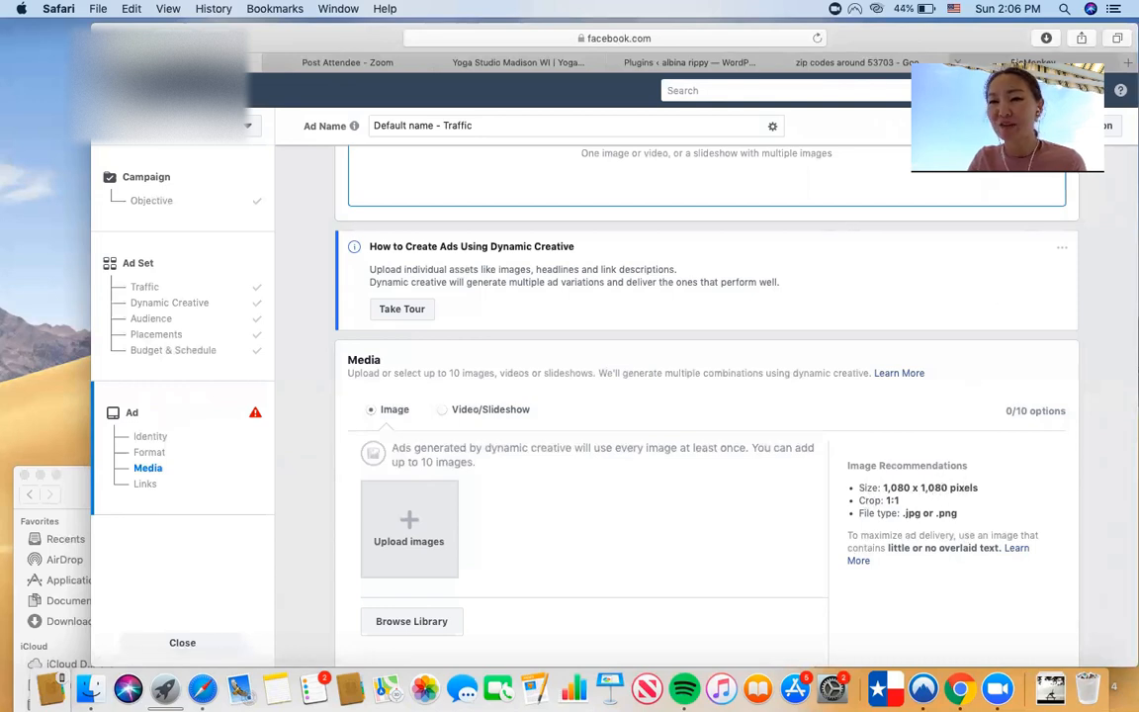
left_click(1033, 63)
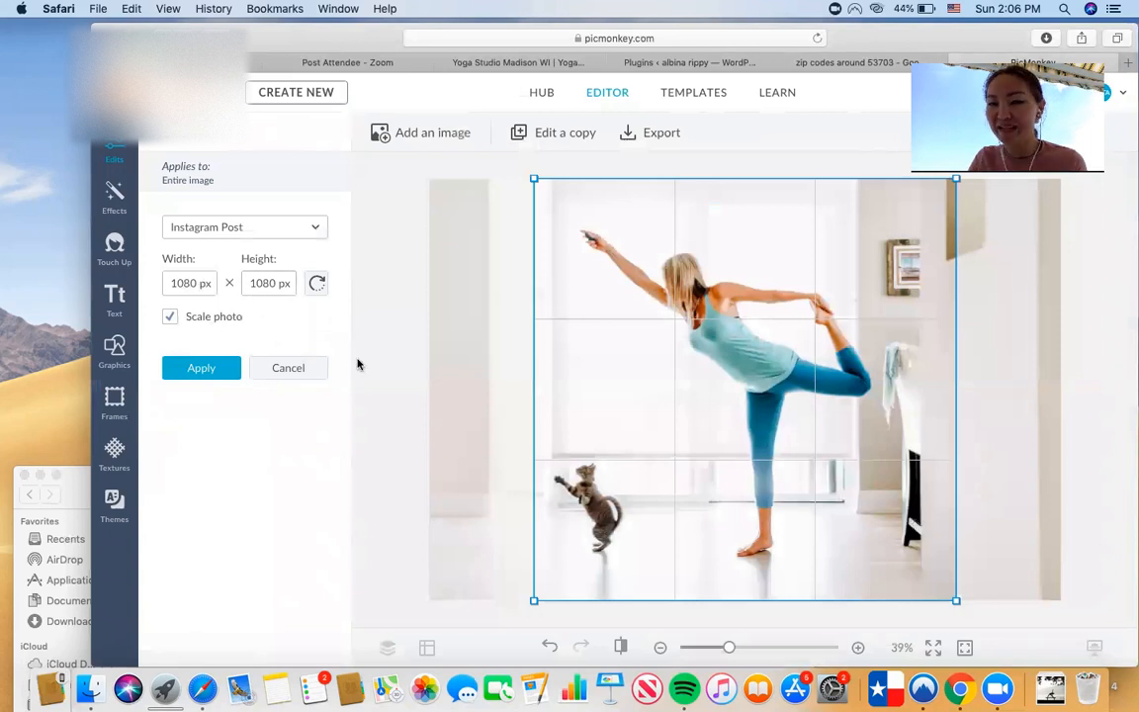
Shift the square crop slightly left around the woman and cat, apply it, and export the image as a high-quality .jpg to the computer
left_click_drag(789, 340, 759, 339)
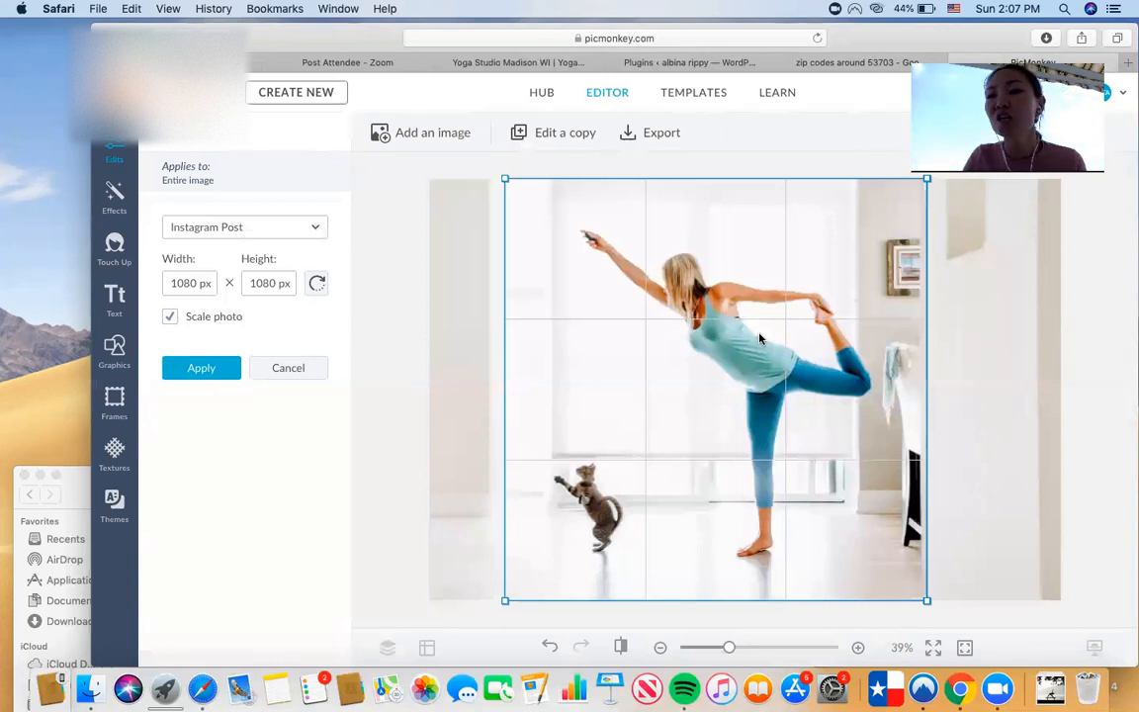
left_click(199, 368)
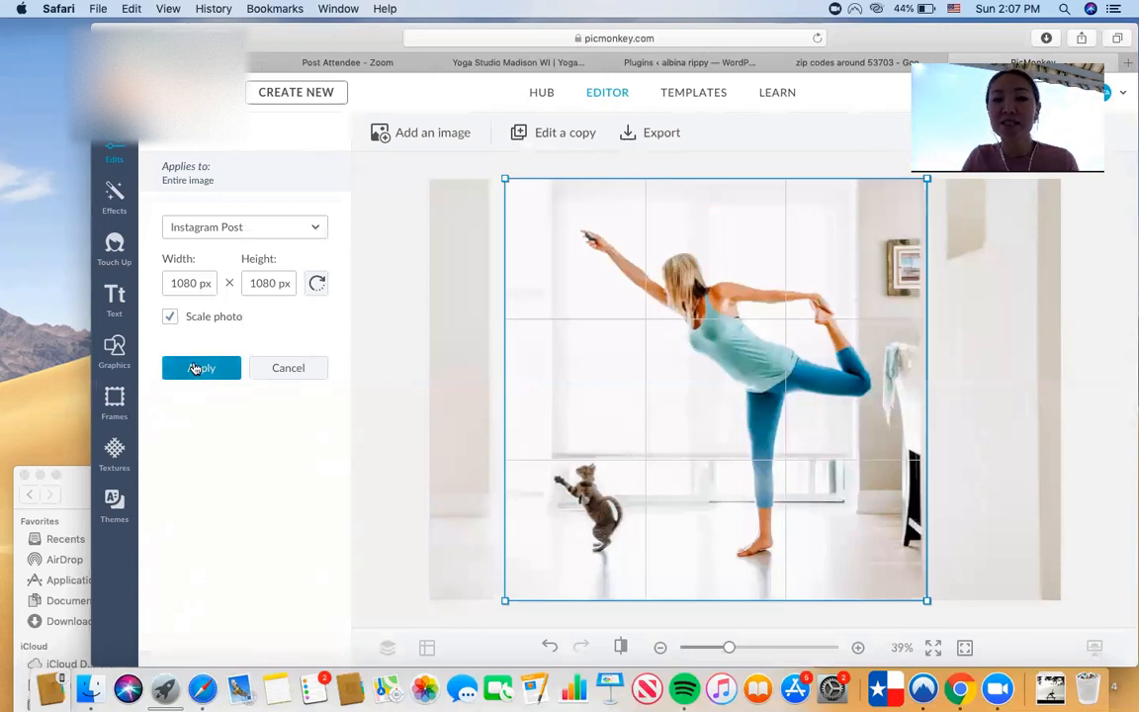
left_click(660, 132)
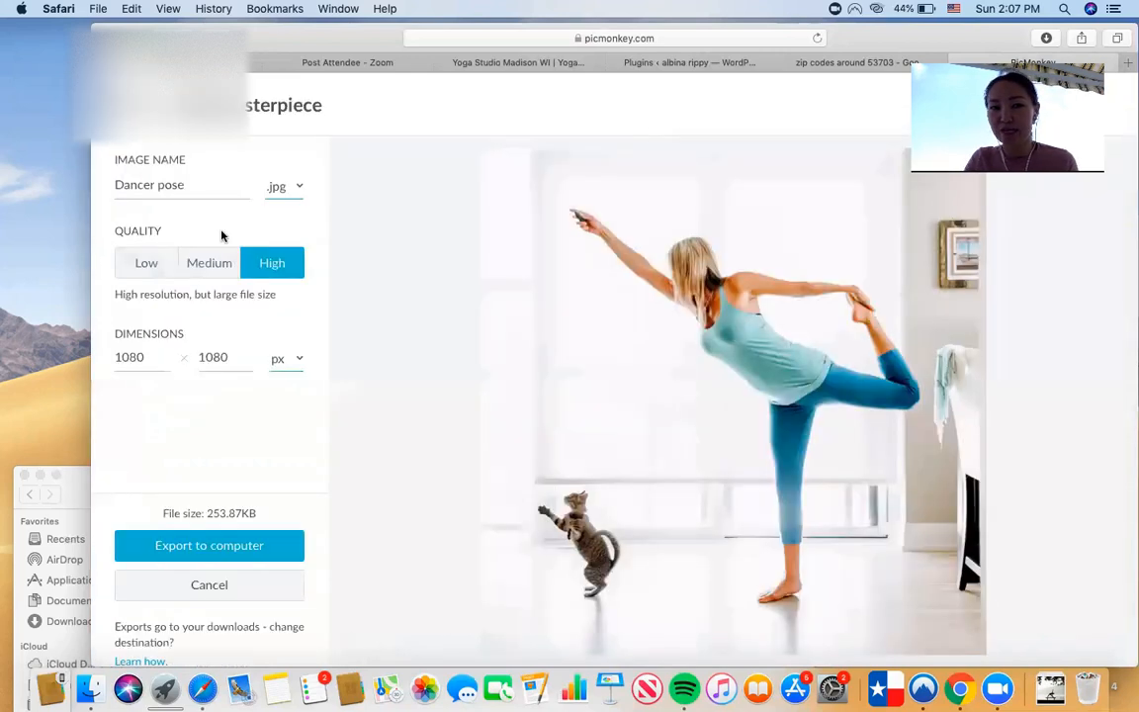
left_click(197, 547)
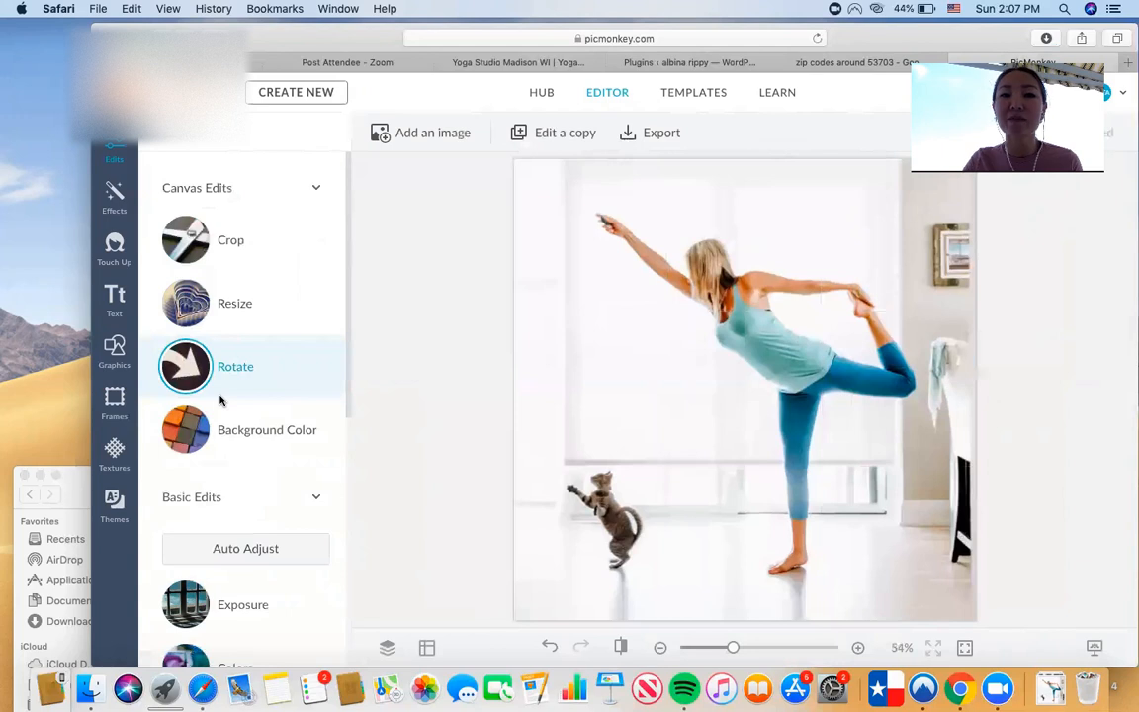
Switch to the Facebook ad and upload Yoga Image 1.jpg from the recent files as ad media
left_click(168, 63)
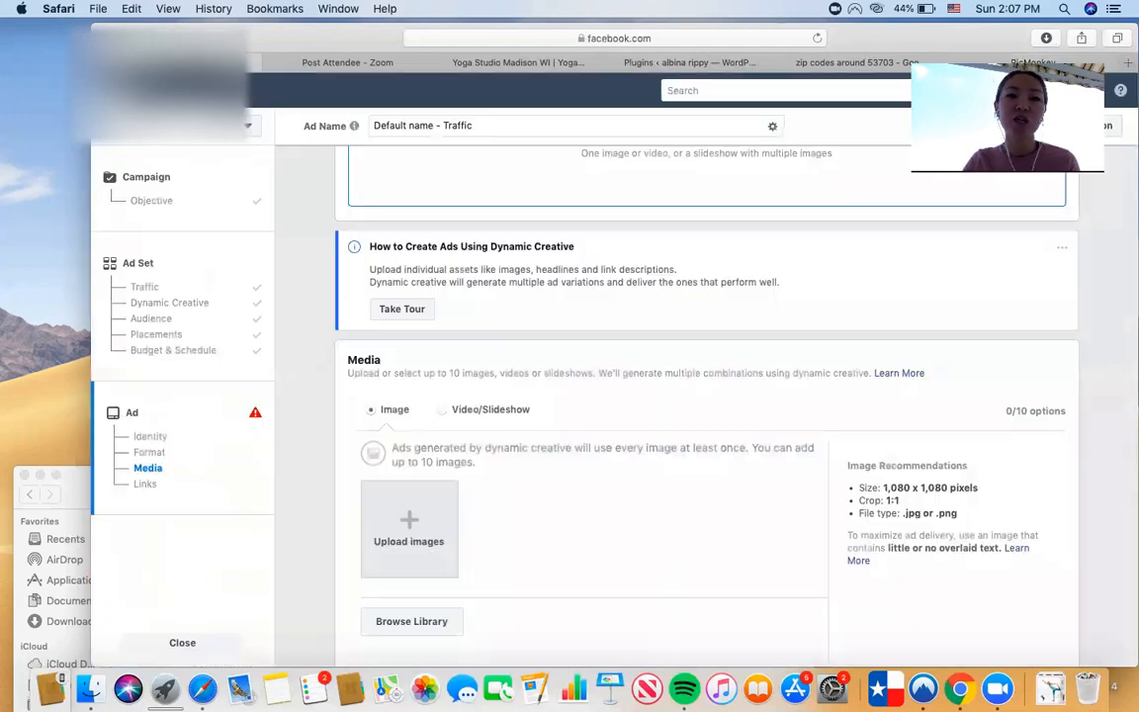
scroll(503, 452, "down", 3)
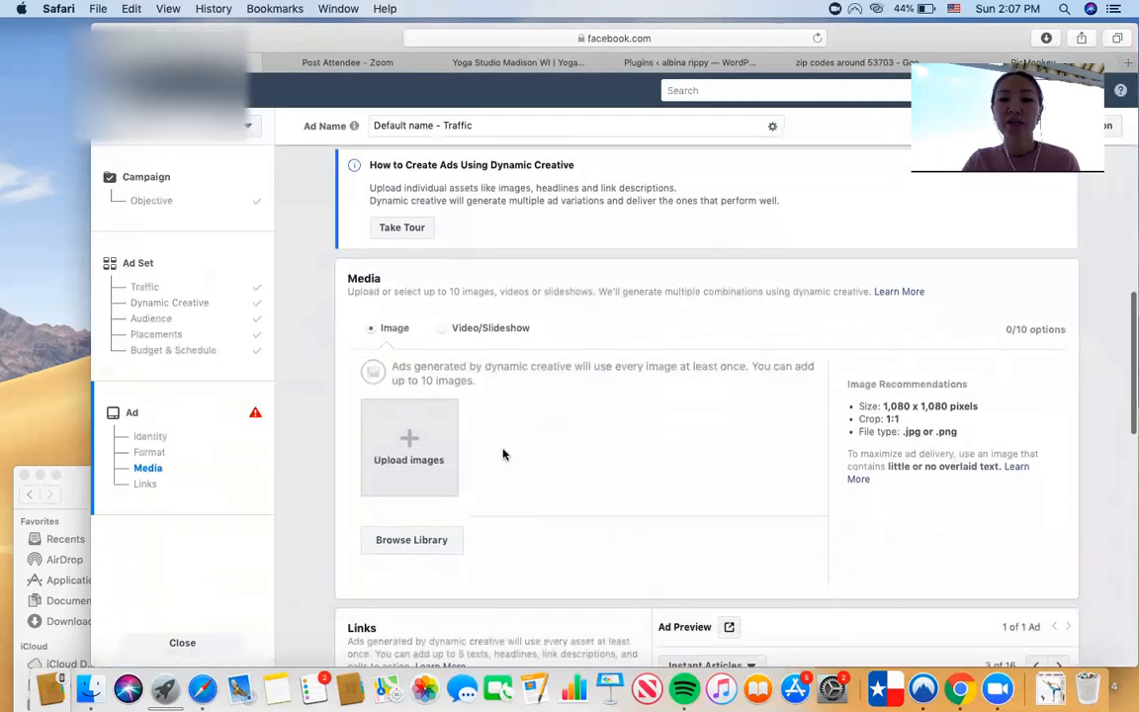
scroll(504, 454, "down", 2)
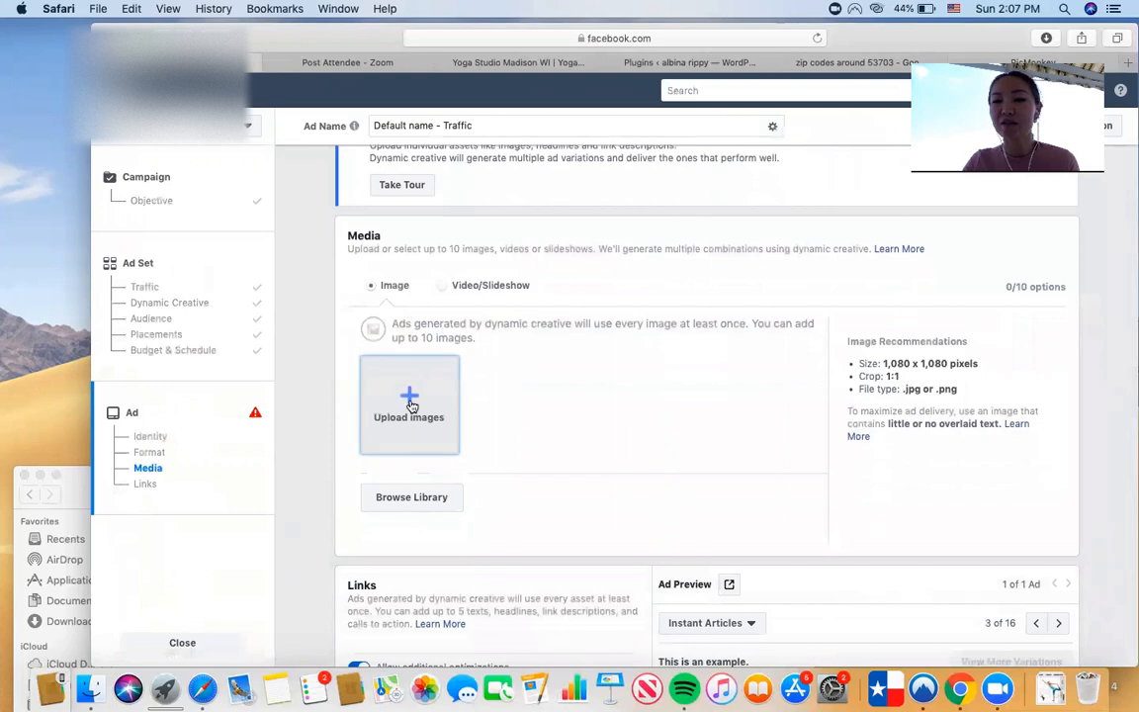
left_click(412, 404)
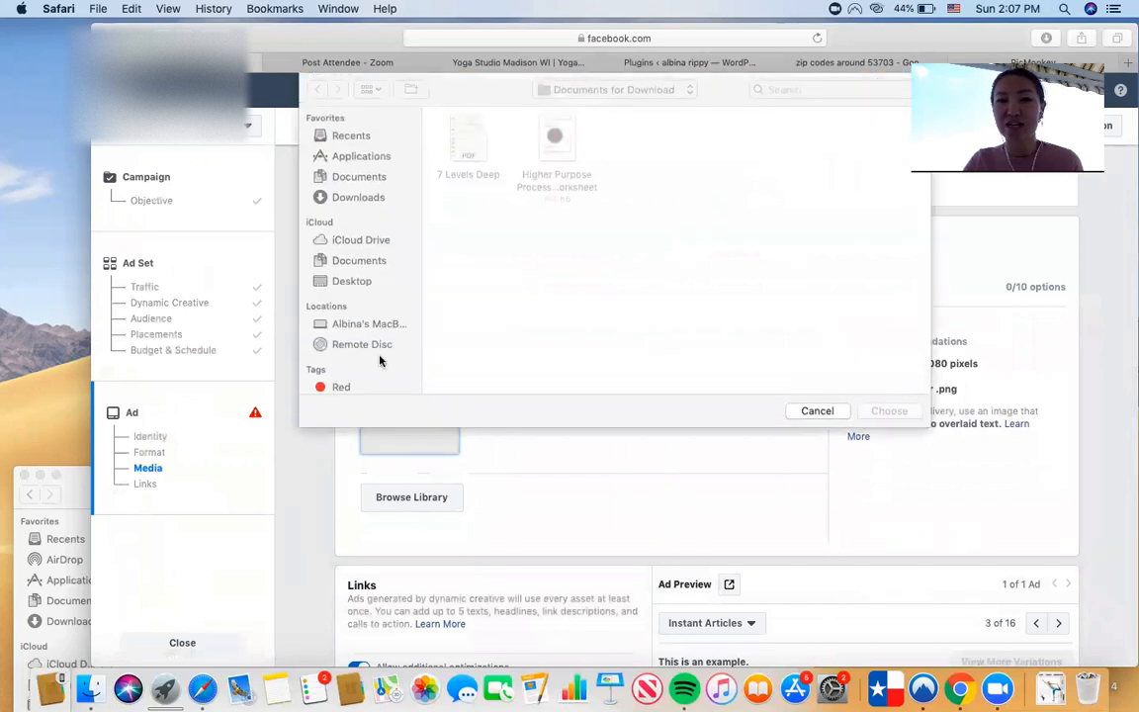
left_click(351, 136)
left_click(822, 168)
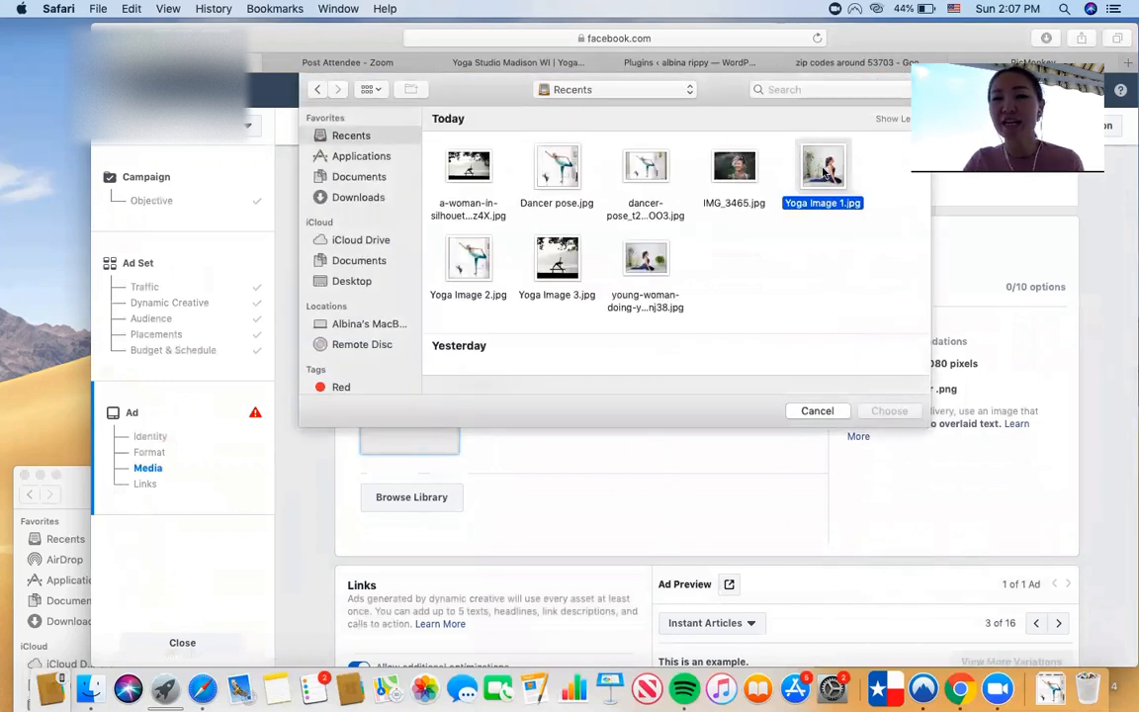
left_click(889, 411)
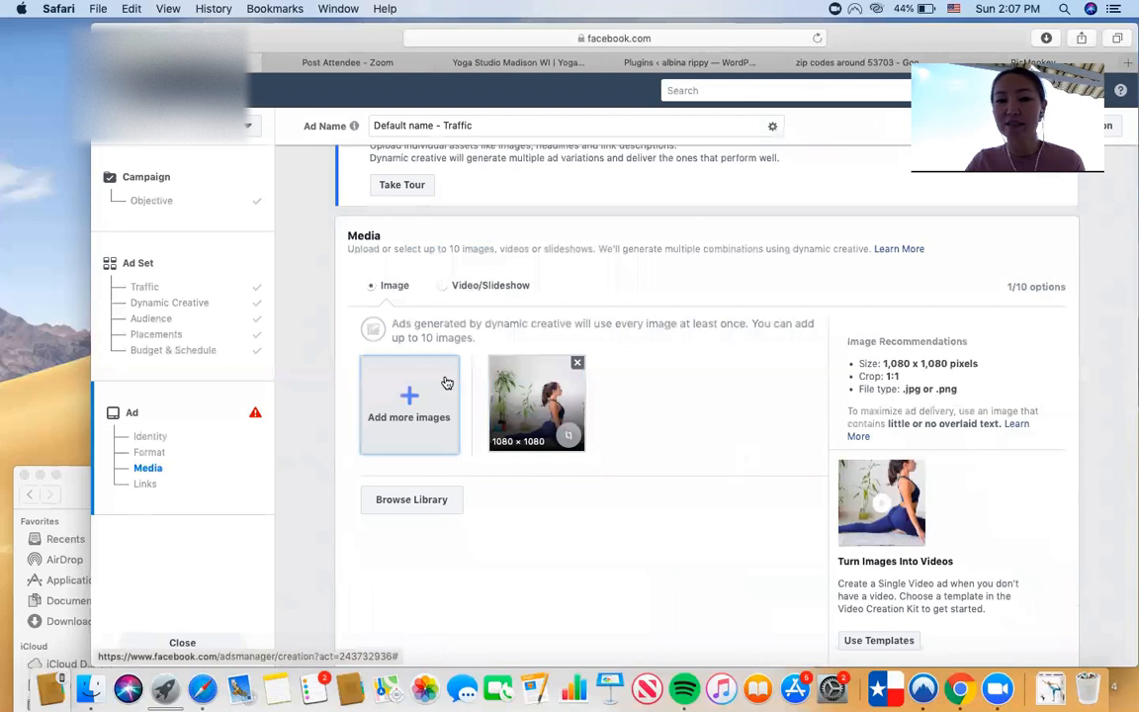
Add Yoga Image 2.jpg from the recent files to the ad's images
left_click(409, 398)
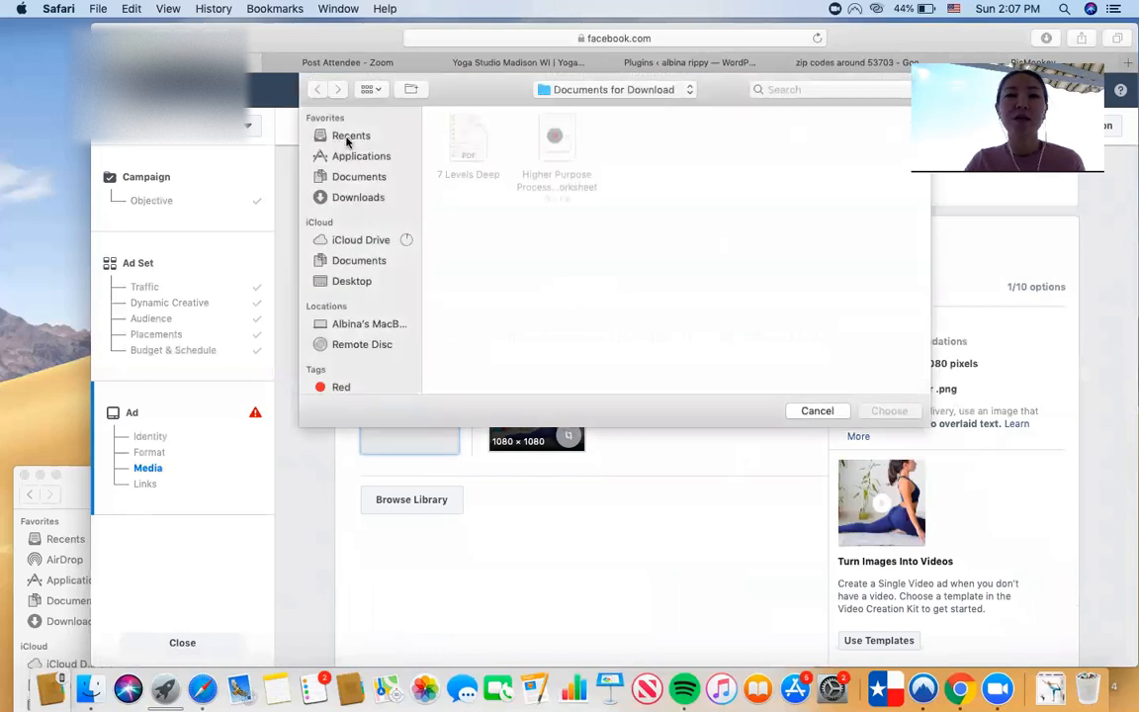
left_click(346, 137)
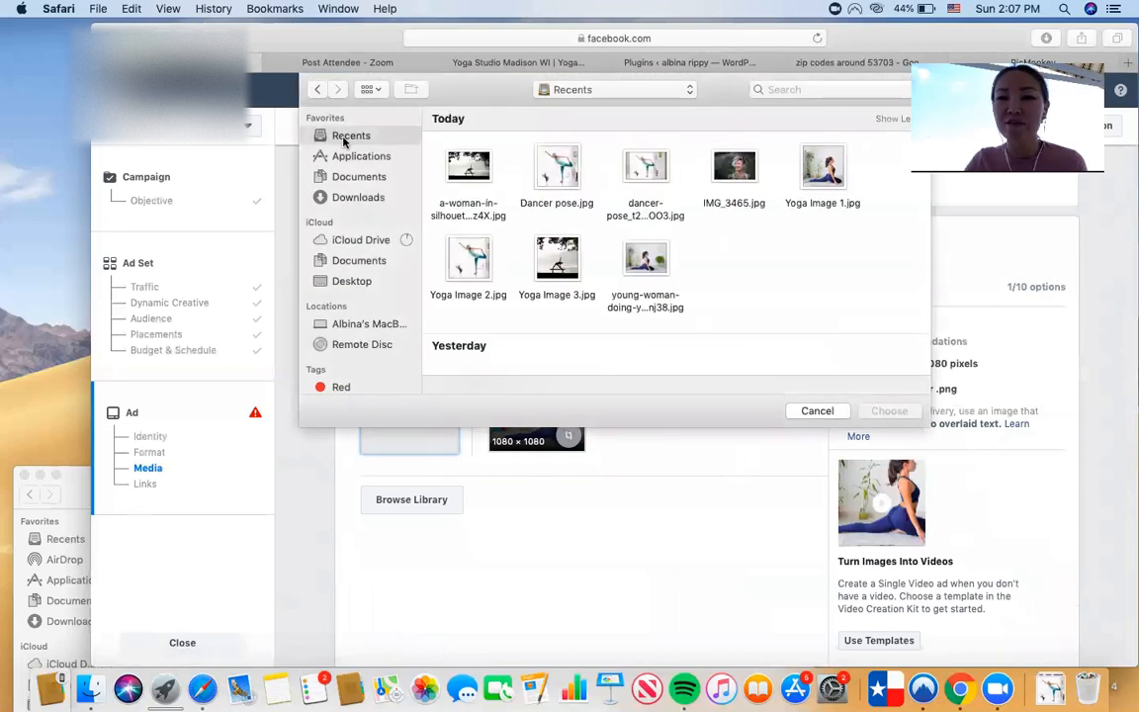
left_click(450, 242)
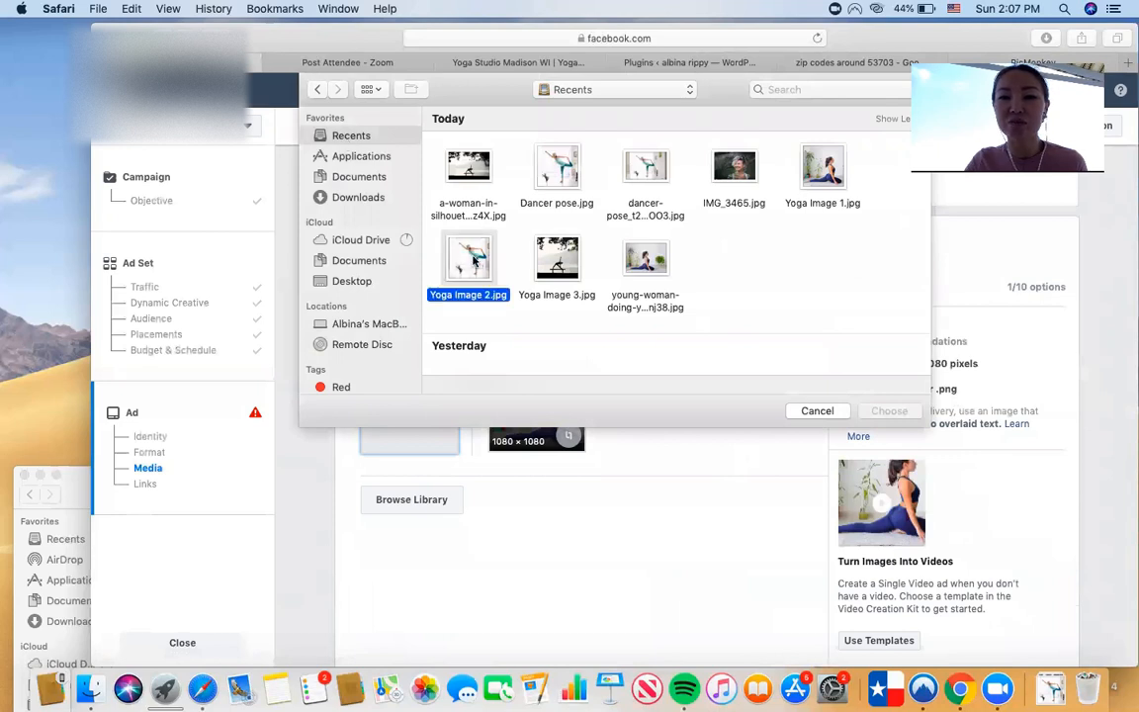
left_click(889, 411)
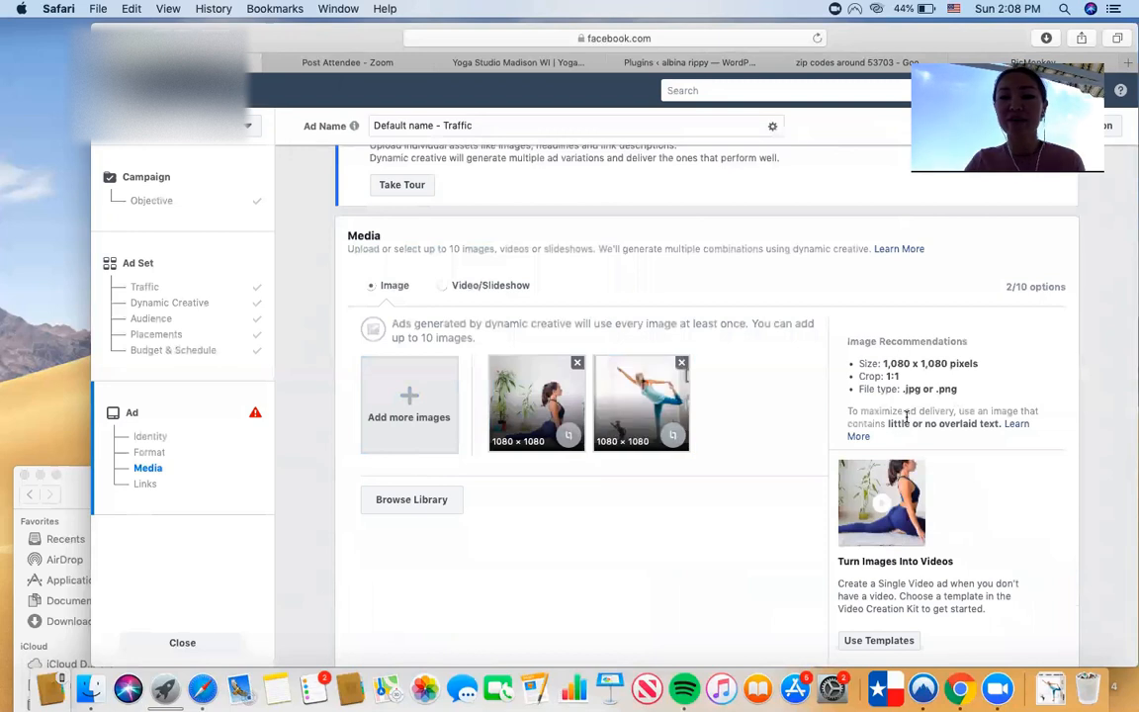
Add Yoga Image 3.jpg from the recent files to the ad's images
left_click(418, 392)
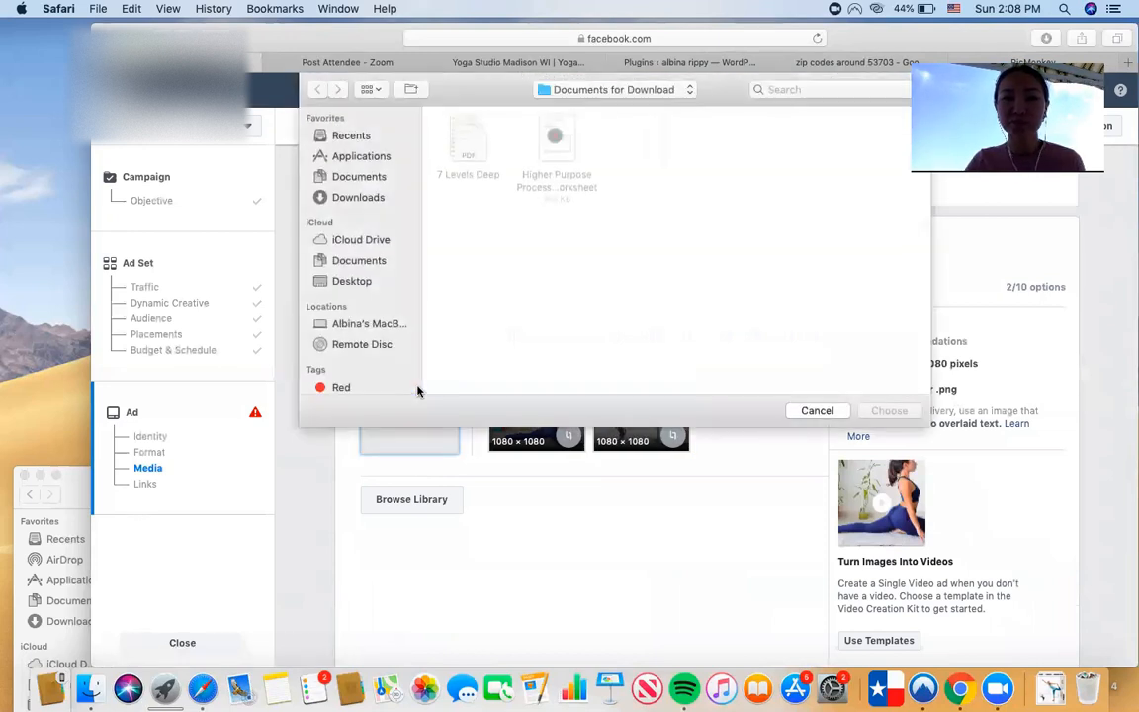
left_click(342, 137)
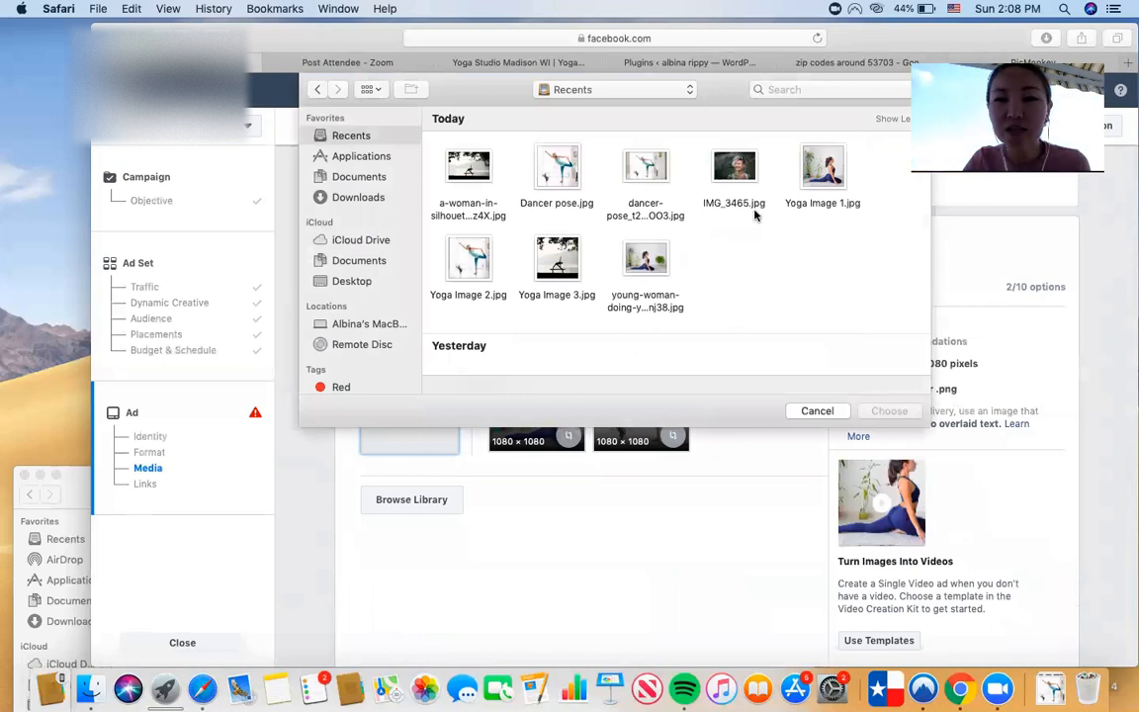
left_click(554, 253)
left_click(888, 411)
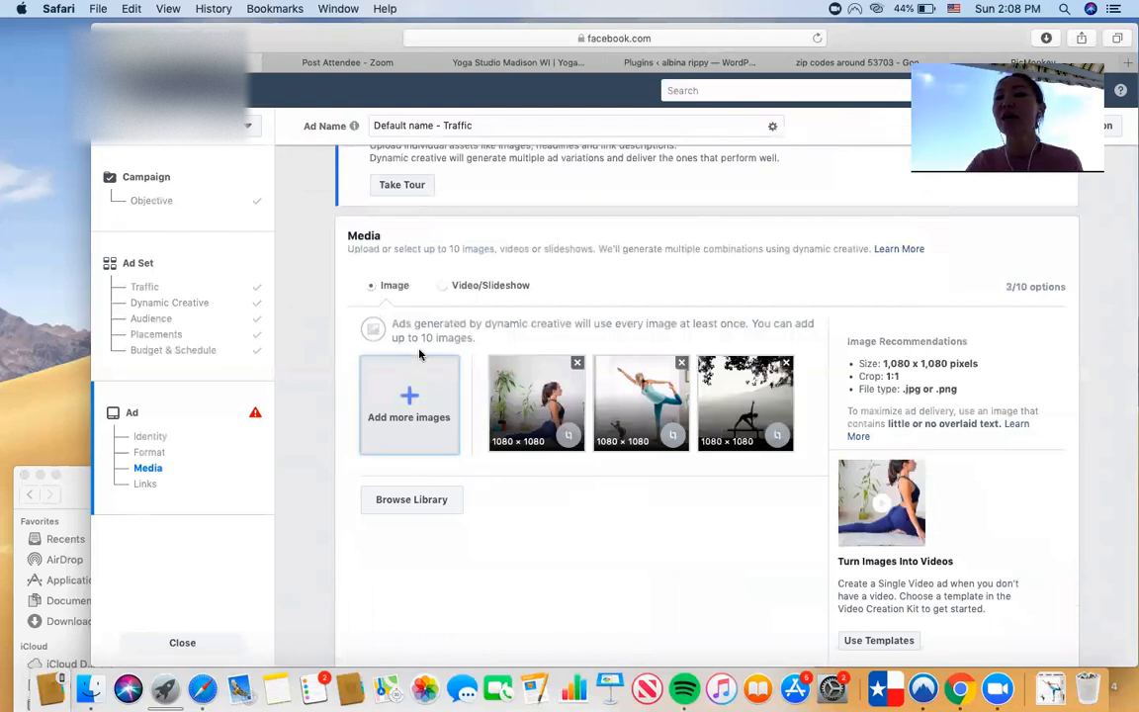
Review the ad's media and link settings, and copy the web address from the EarthView Yoga site for the ad
scroll(620, 550, "down", 5)
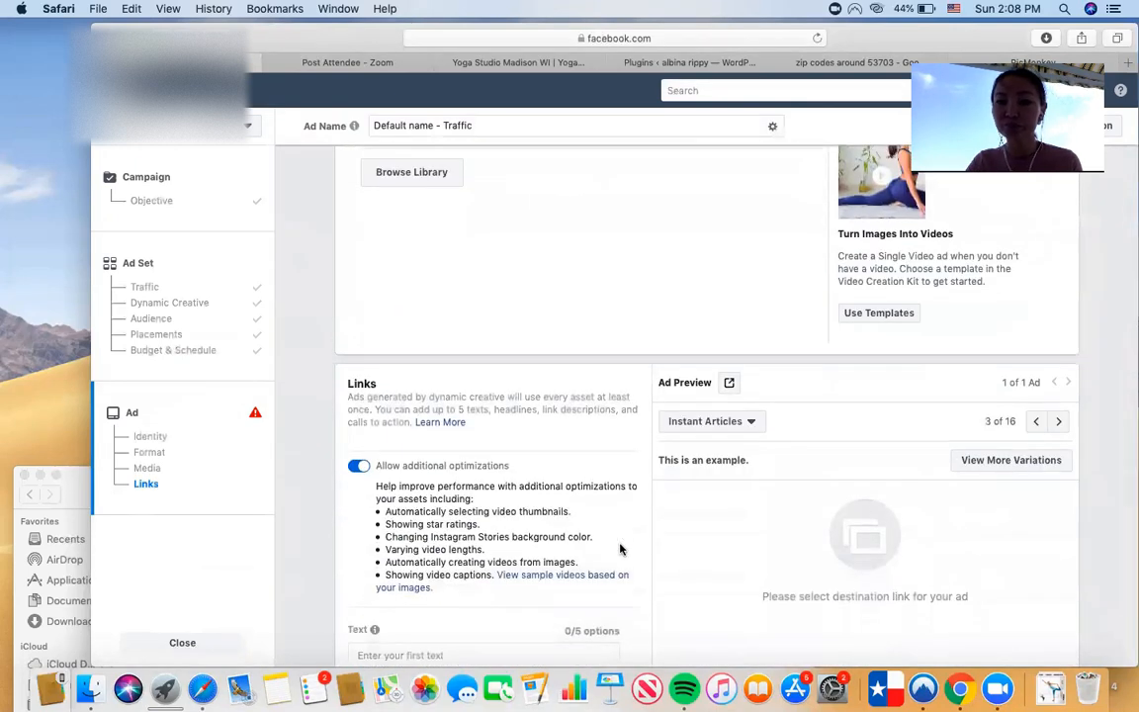
scroll(681, 269, "up", 3)
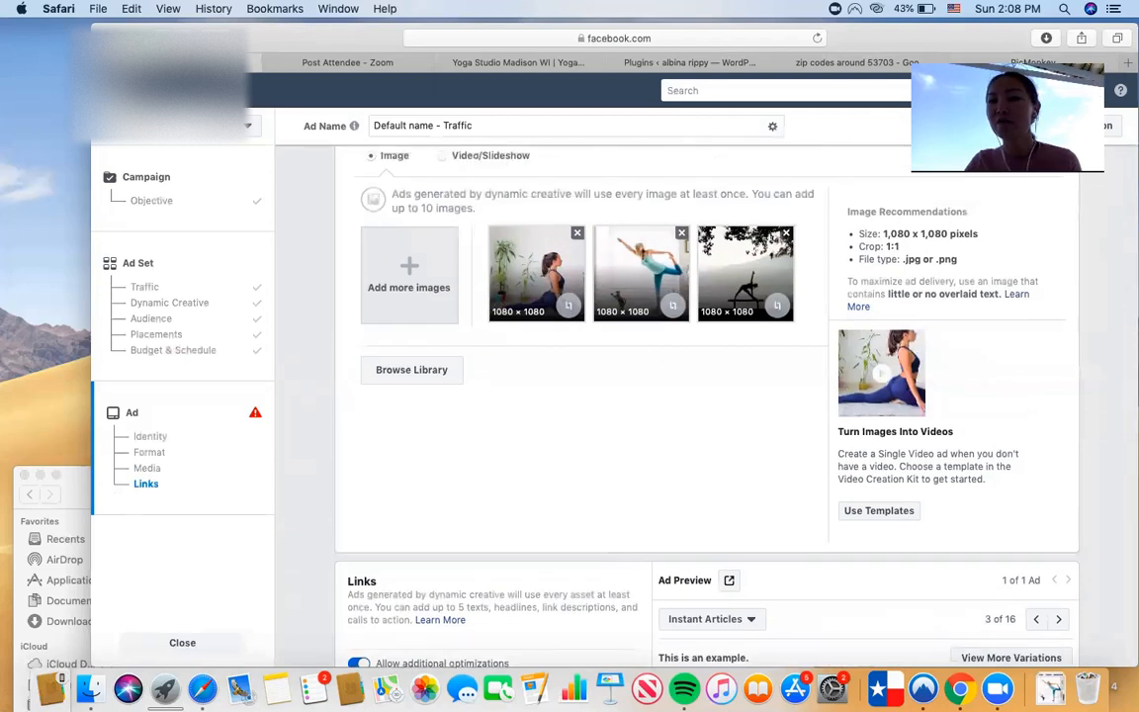
scroll(911, 381, "up", 6)
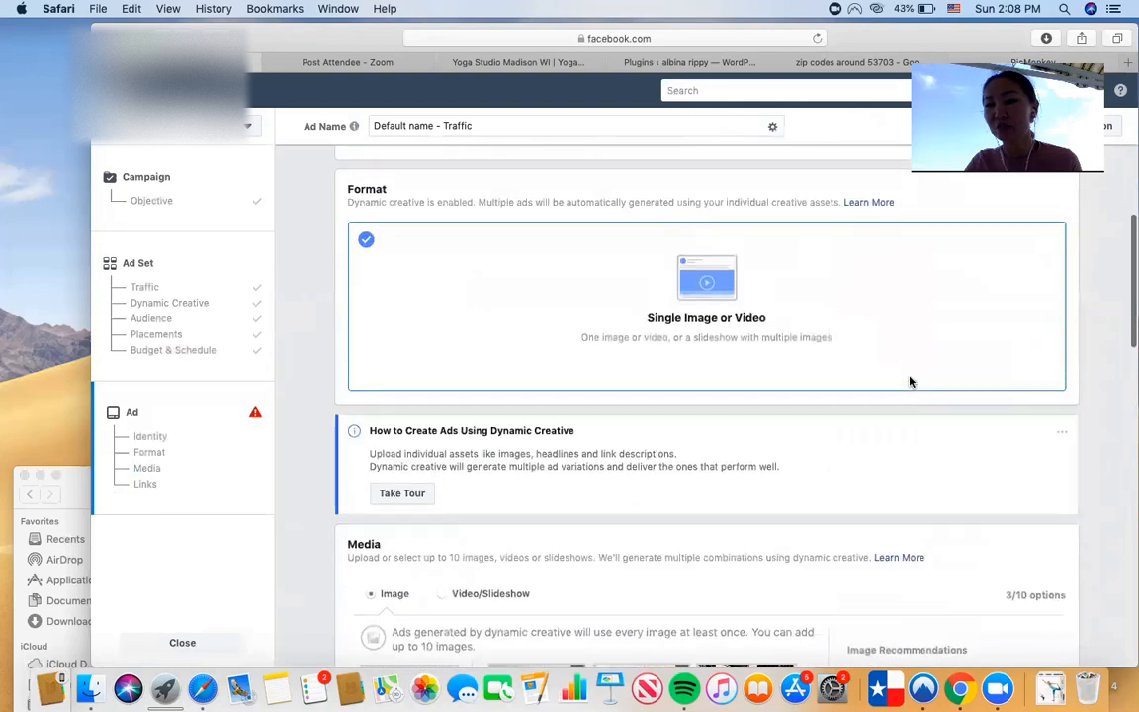
scroll(910, 382, "down", 6)
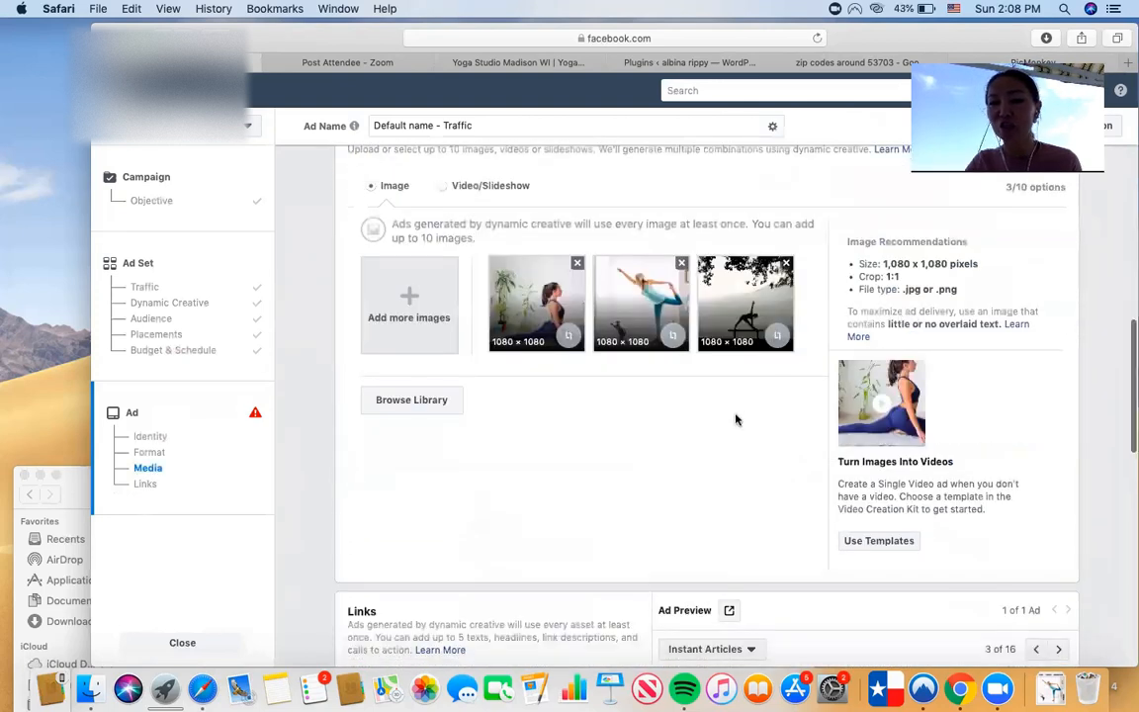
scroll(735, 419, "down", 6)
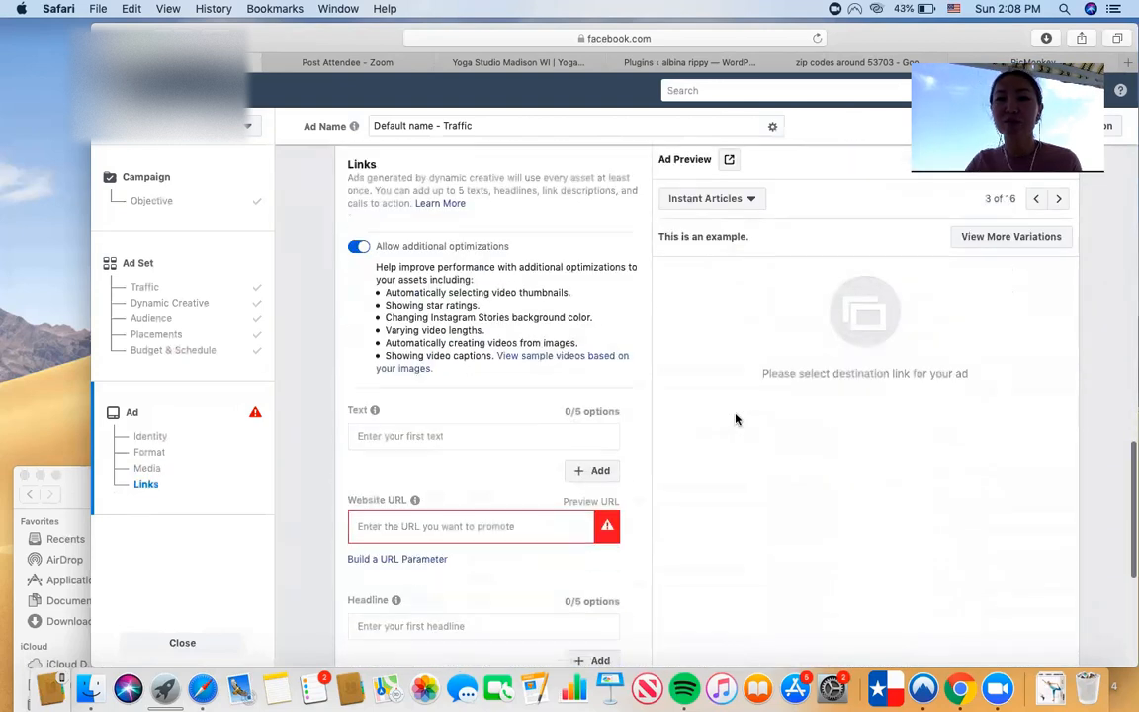
scroll(735, 420, "up", 1)
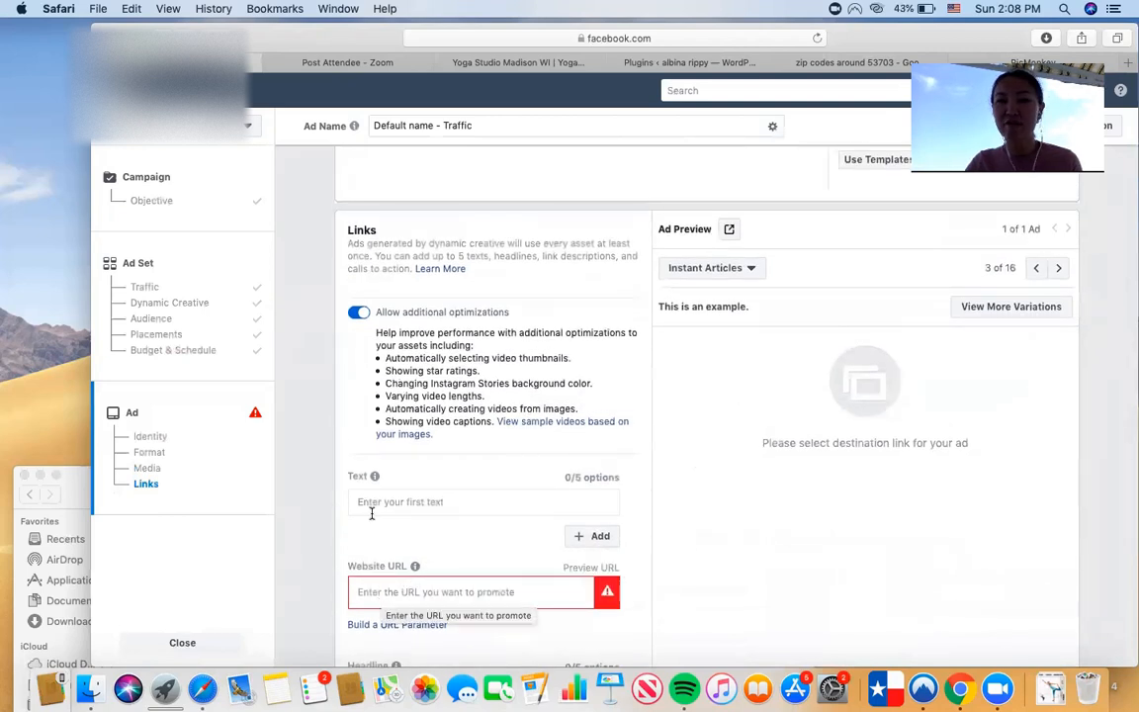
left_click(524, 66)
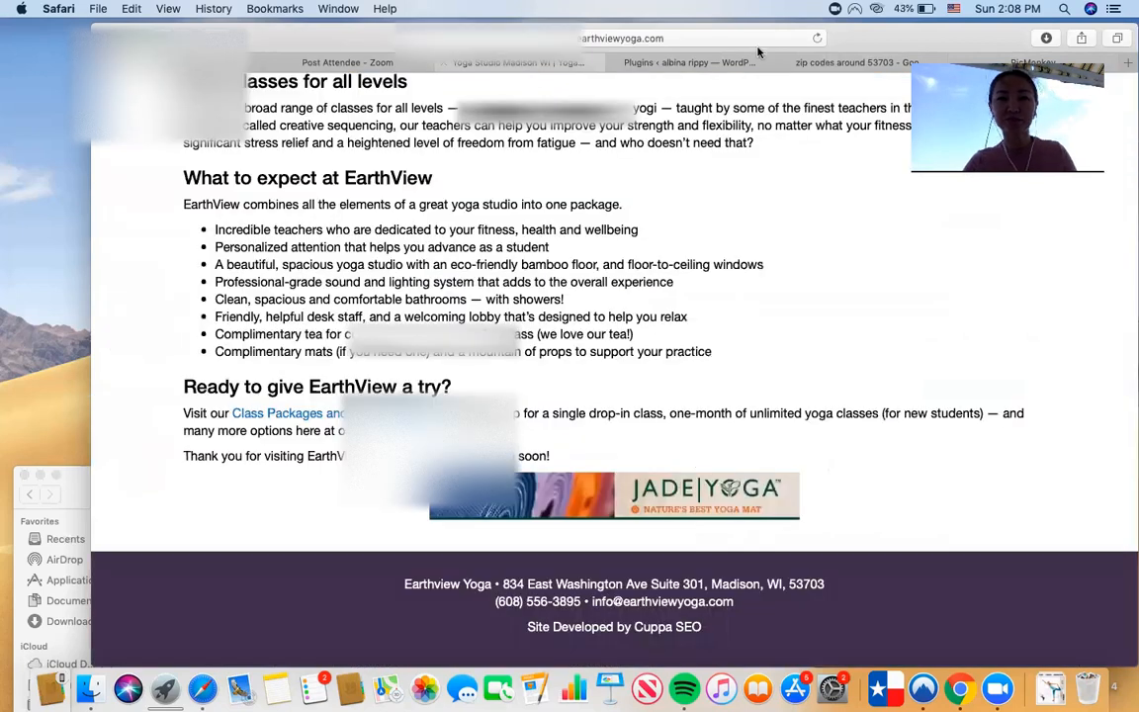
left_click(760, 41)
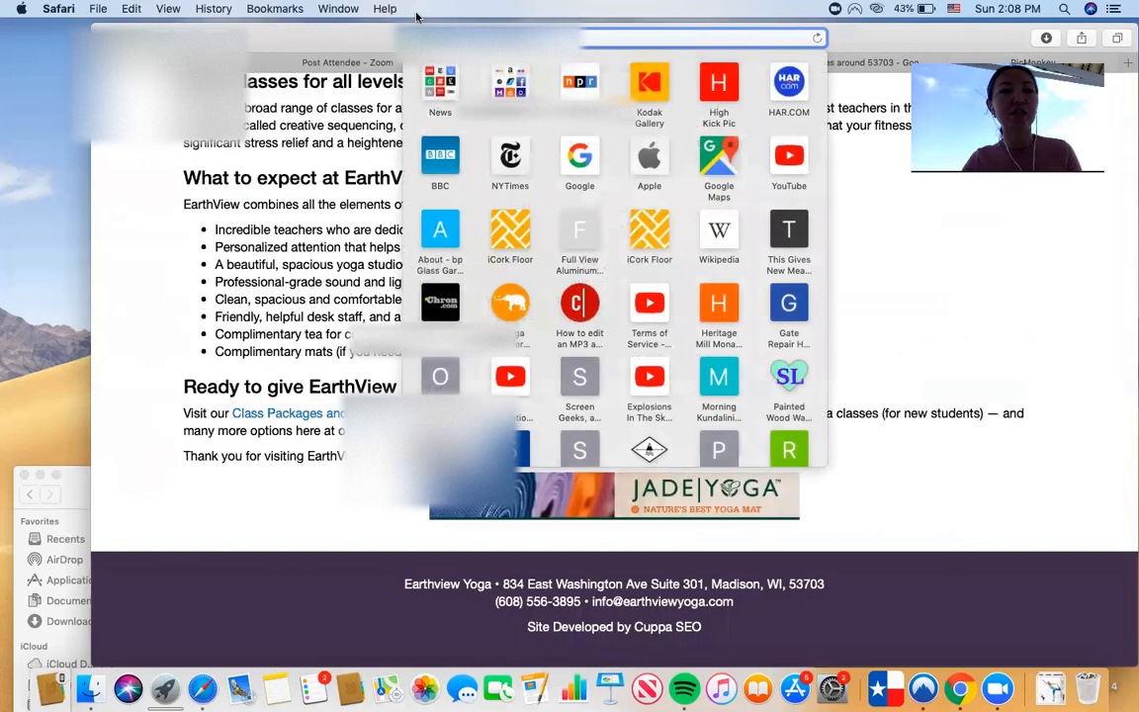
left_click(229, 62)
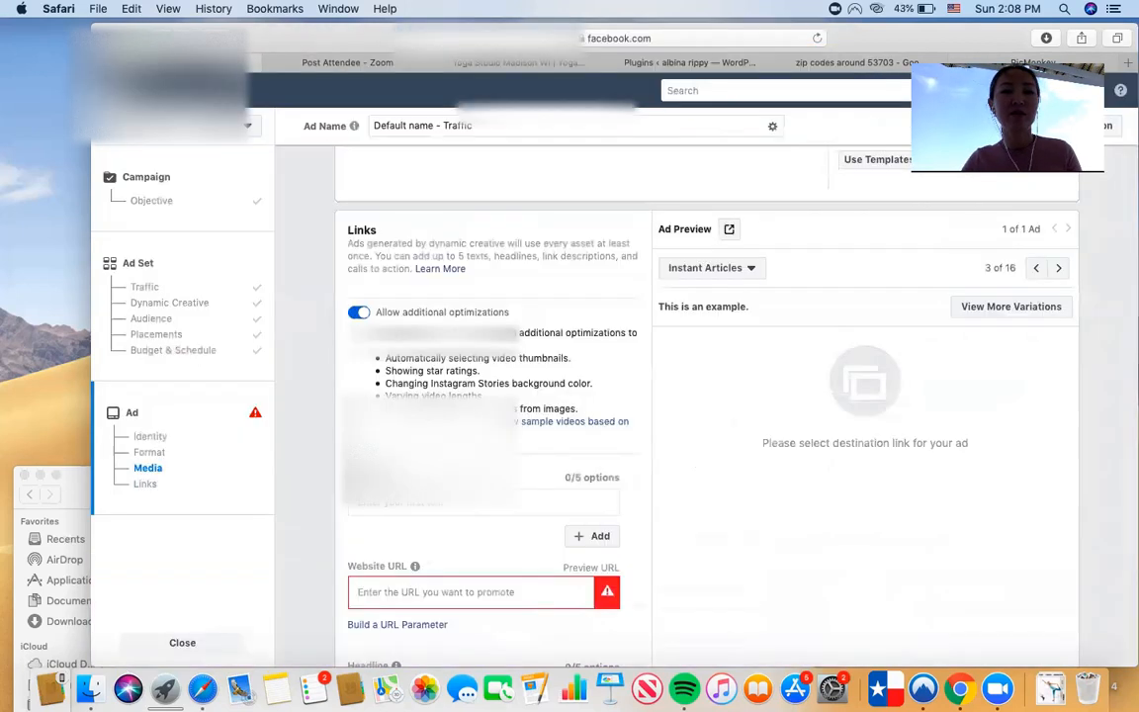
left_click(417, 594)
type("https://earthdewyoga.com")
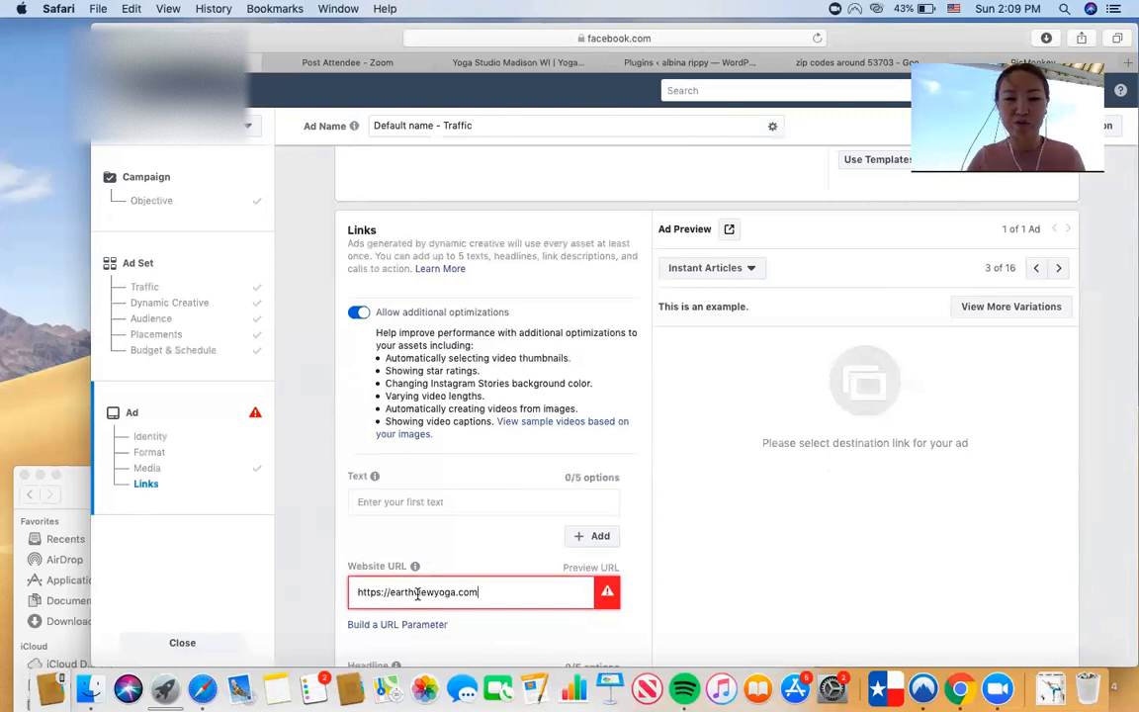
left_click(452, 501)
Enter the first ad headline as "Do you want to feel healthy, happy and stress-free?"
scroll(521, 424, "down", 3)
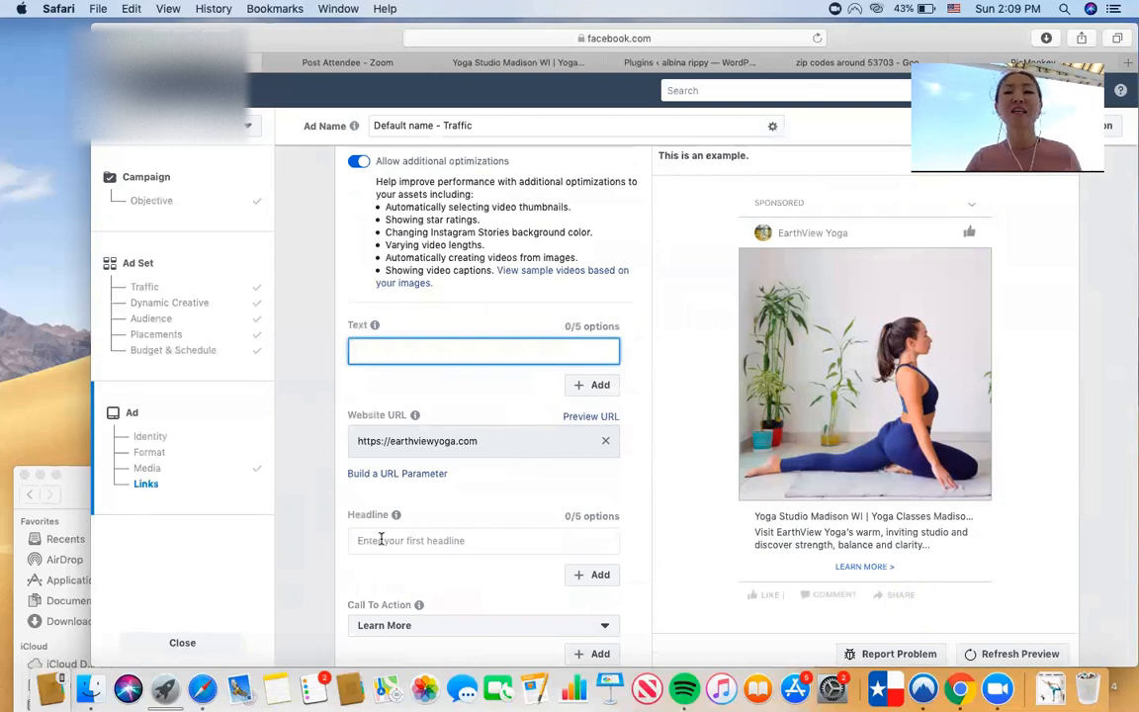
left_click(381, 539)
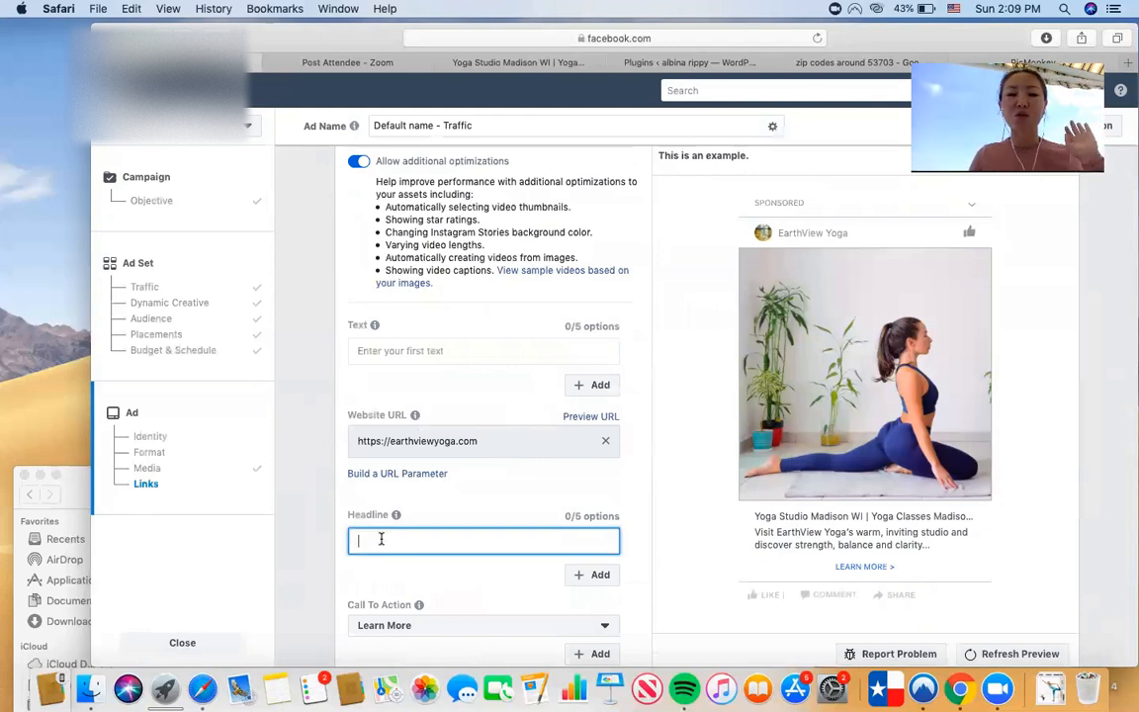
type("Do you want to feel healthy, happy and stress-free")
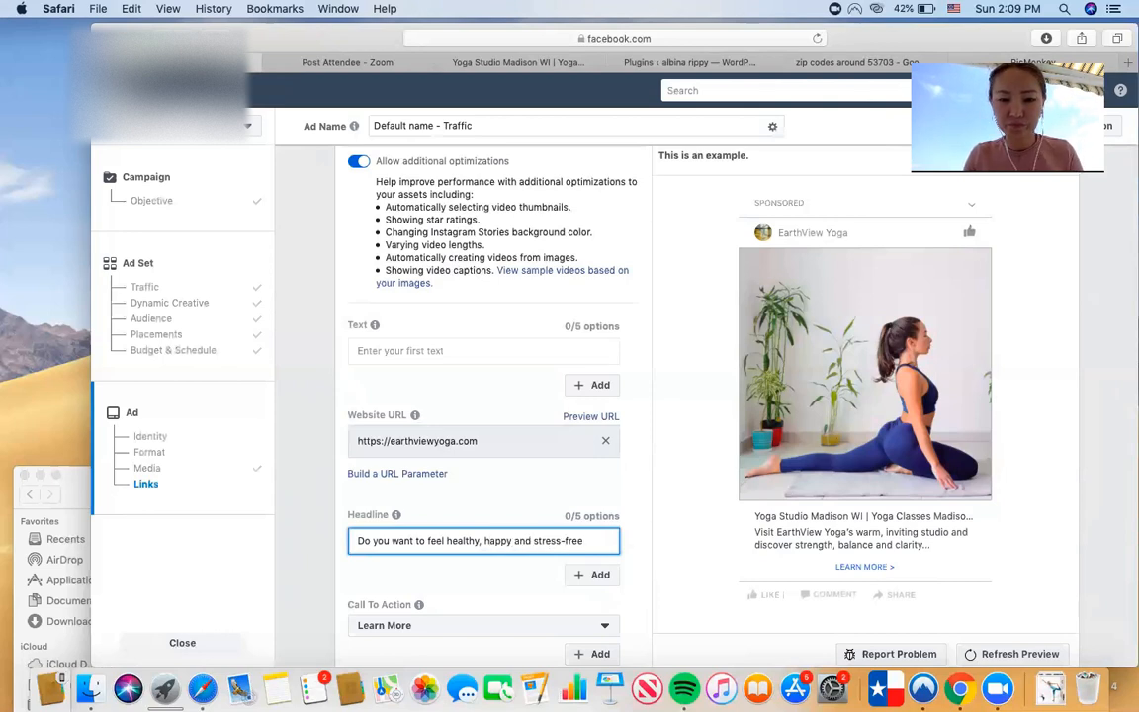
type("?")
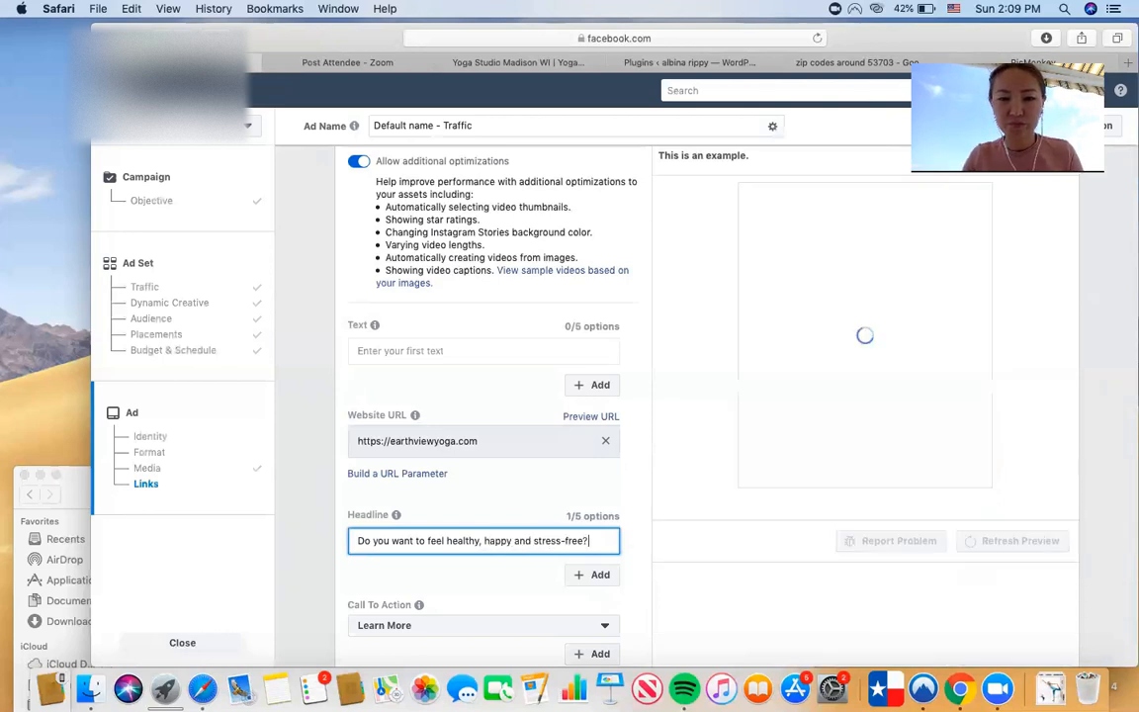
Enter the first ad text as "A Month of Unlimited Yoga for $44"
left_click(409, 344)
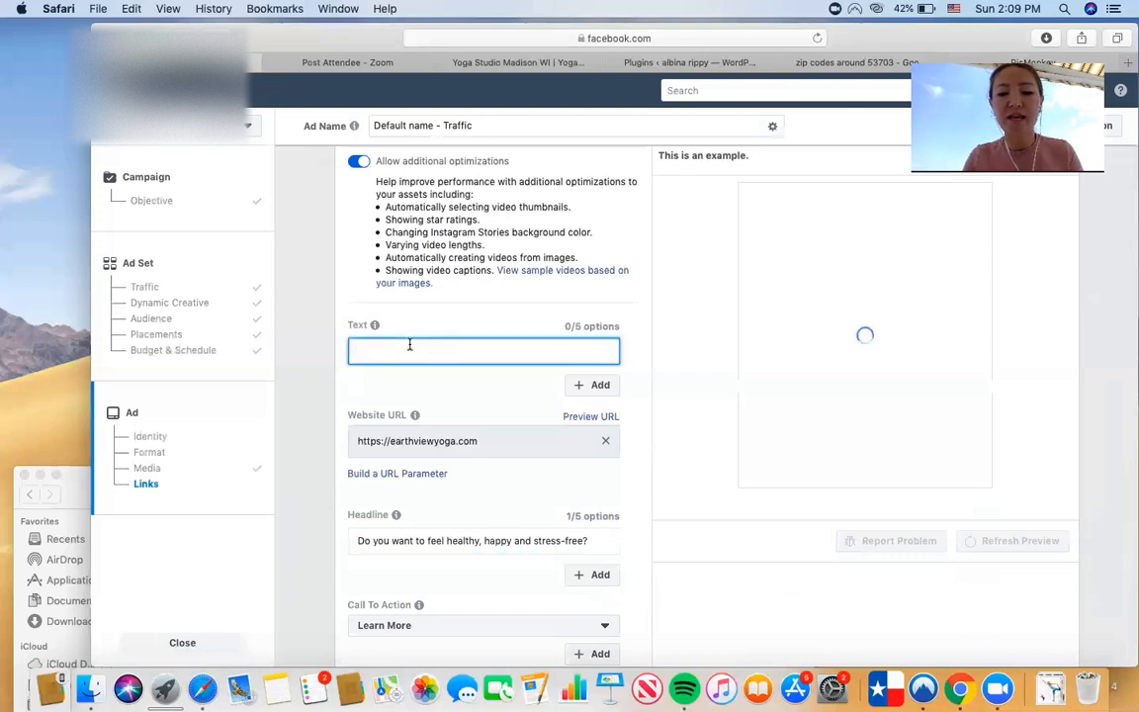
type("Uni")
key("BackSpace")
key("BackSpace")
key("BackSpace")
type("A Month of ")
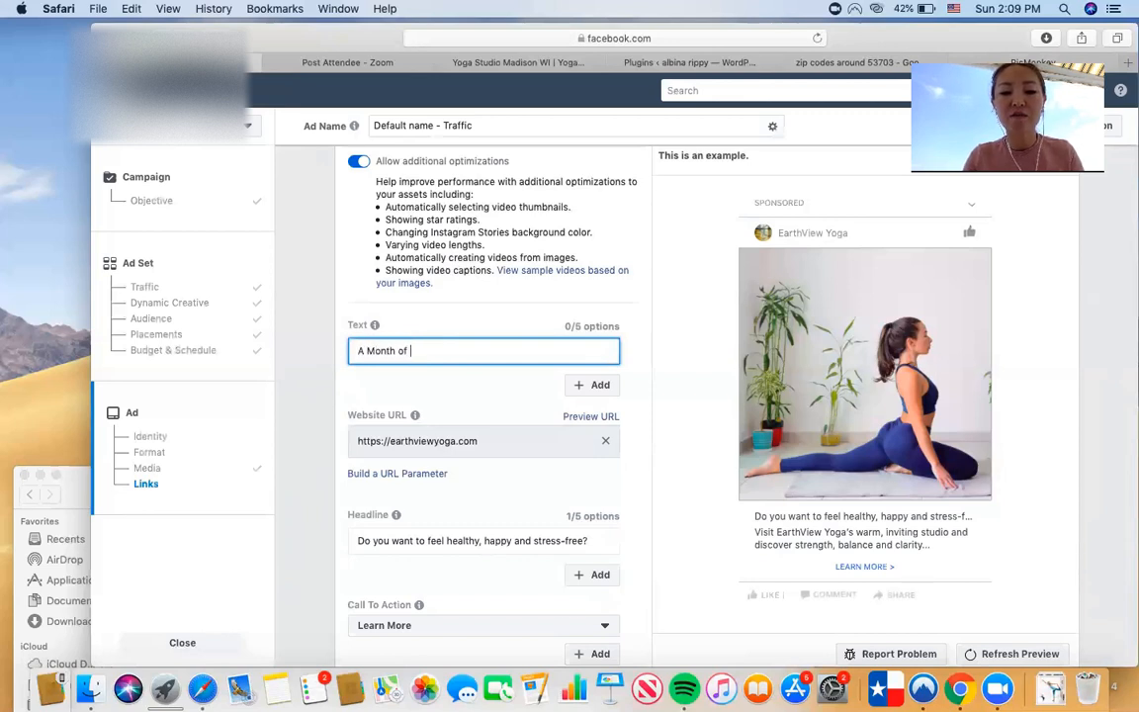
type("Unlimited Y")
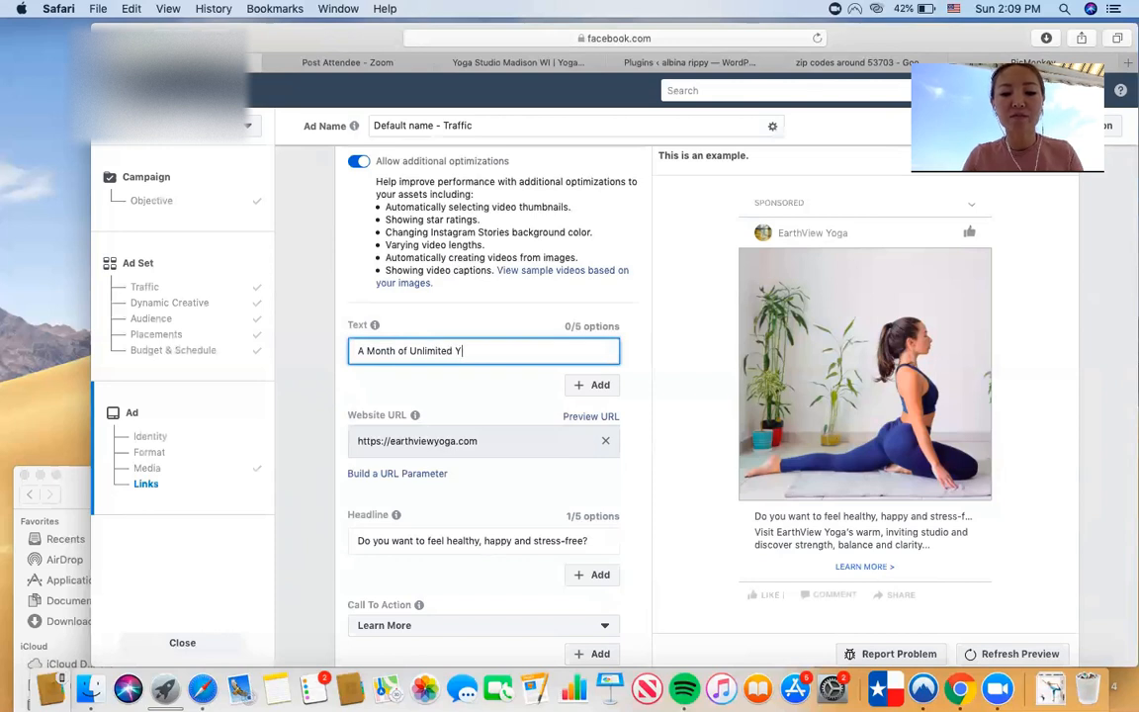
type("oga for $44")
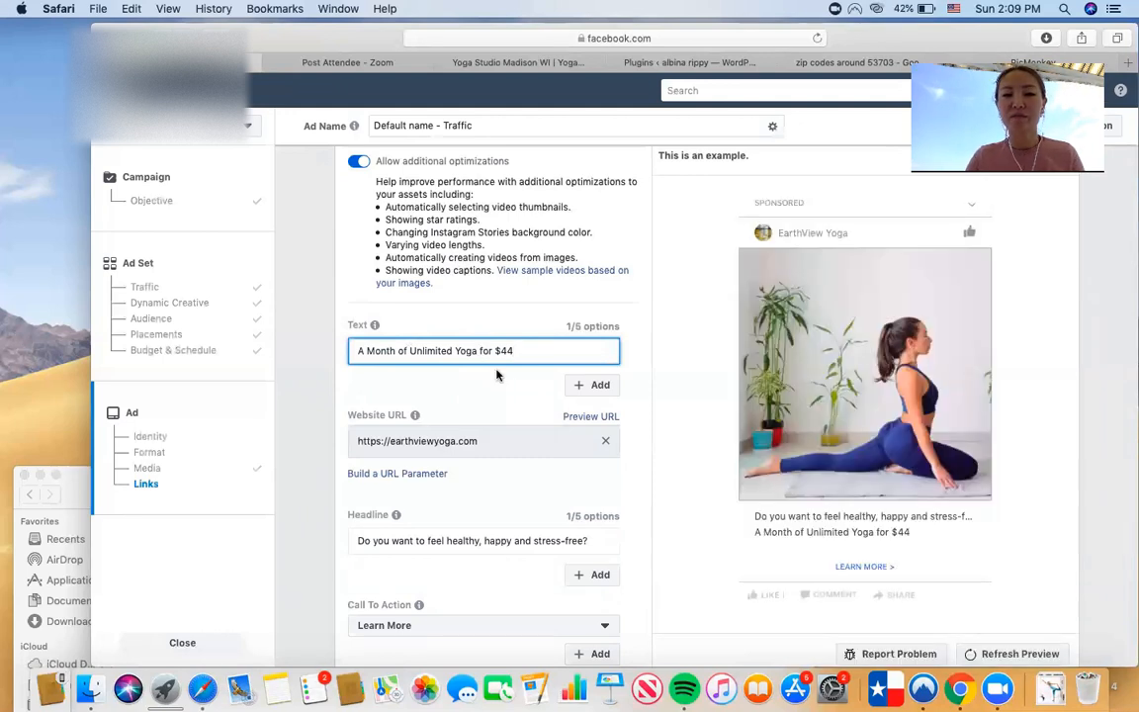
Check the ad's preview in the Desktop News Feed and Mobile News Feed placements
scroll(510, 500, "down", 4)
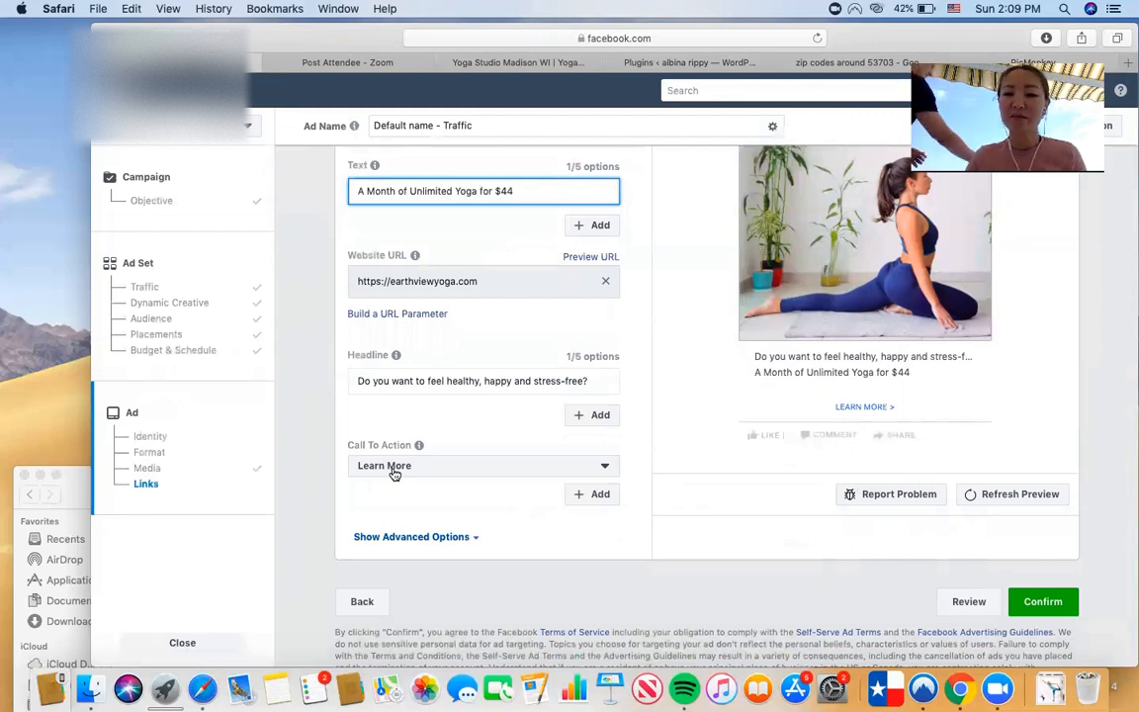
scroll(750, 328, "up", 2)
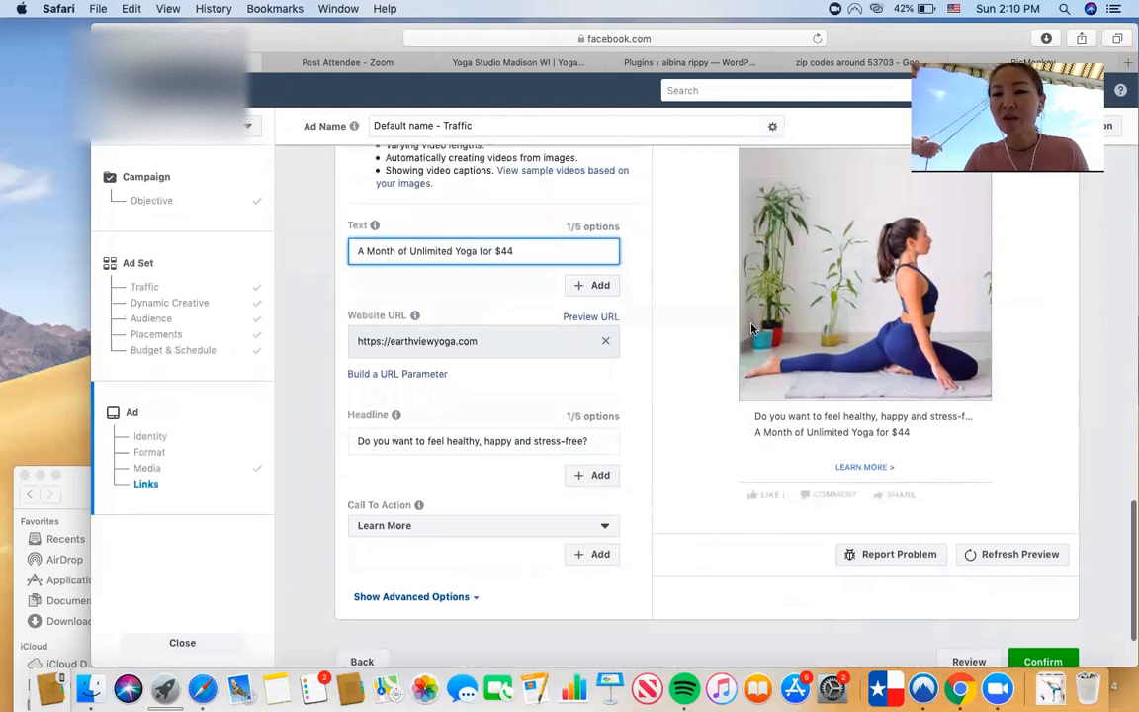
scroll(751, 328, "up", 3)
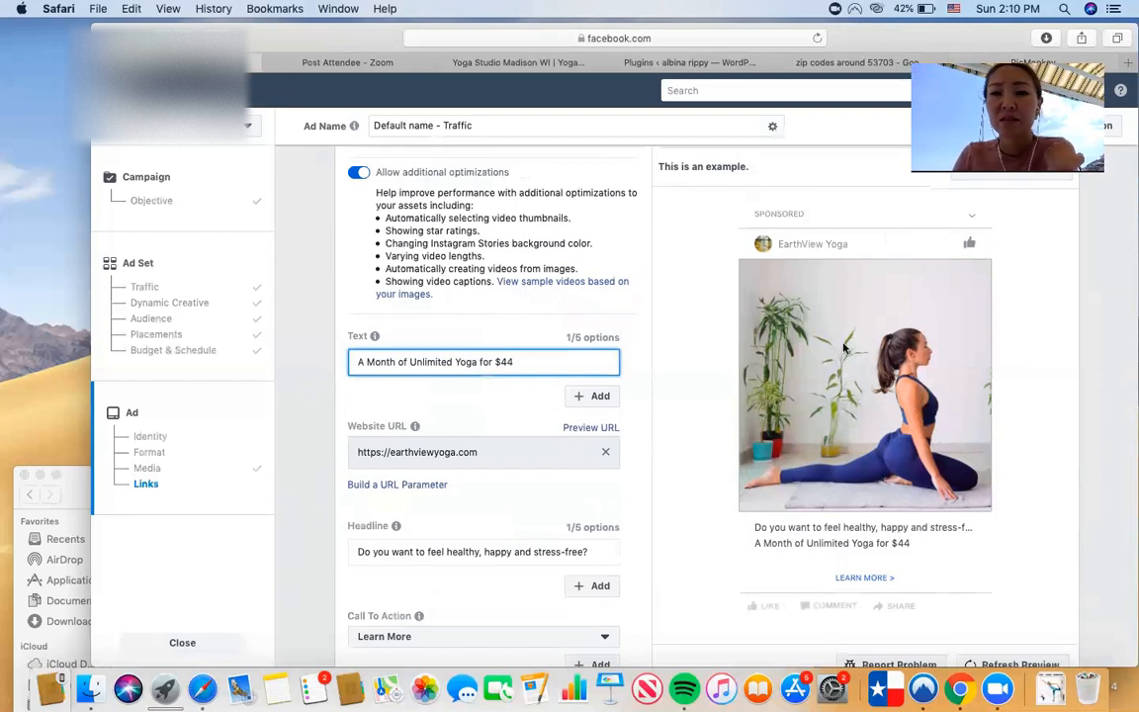
scroll(844, 348, "up", 3)
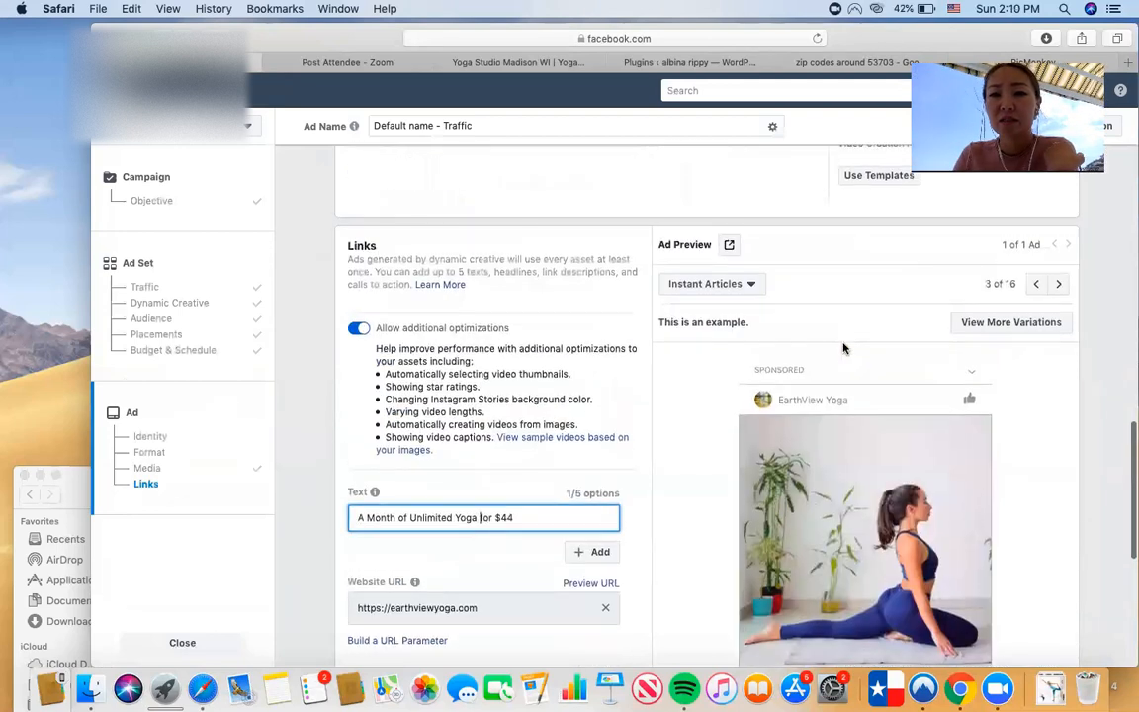
left_click(704, 283)
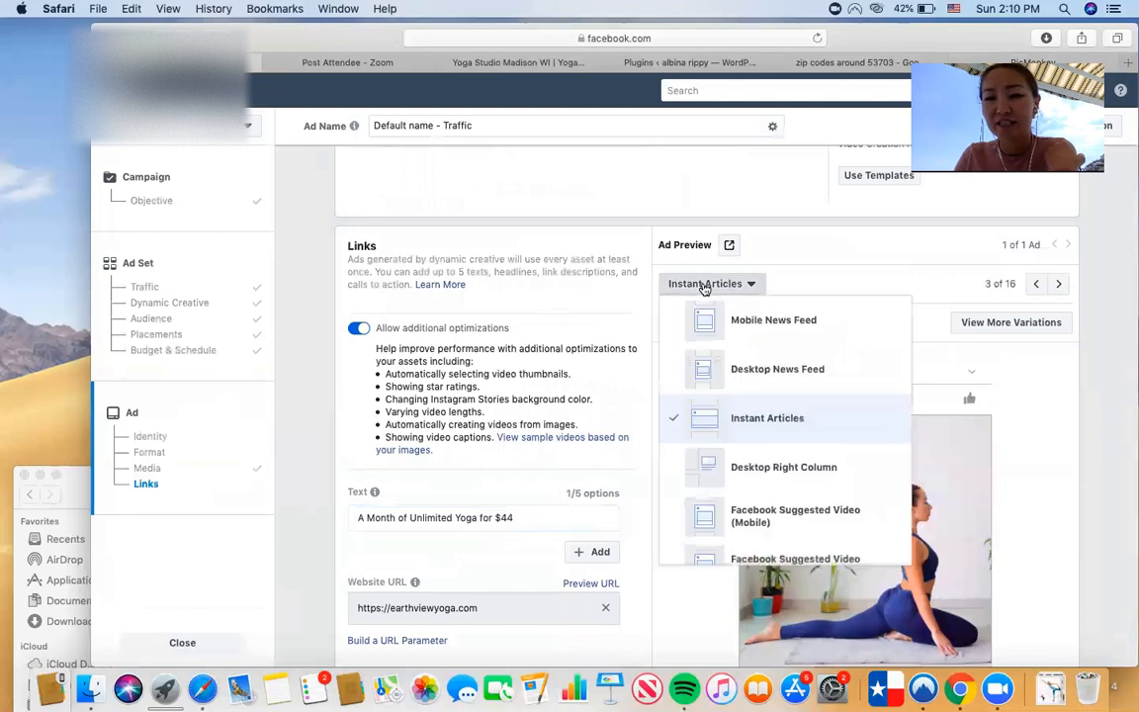
left_click(760, 371)
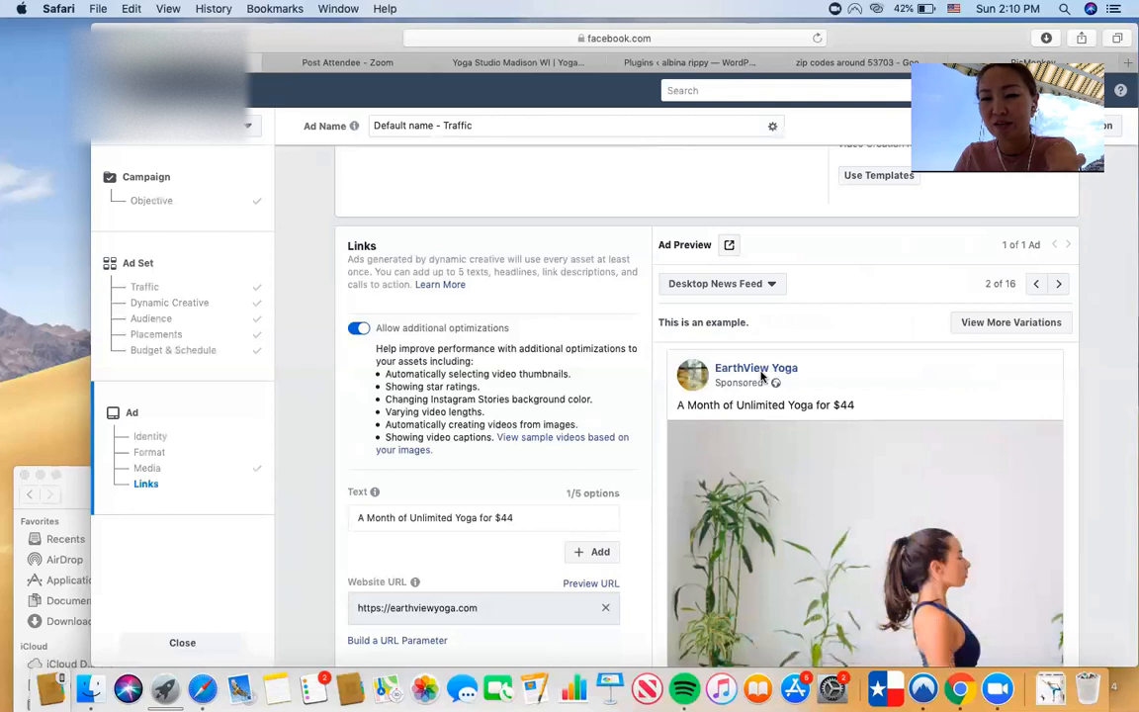
scroll(775, 483, "down", 2)
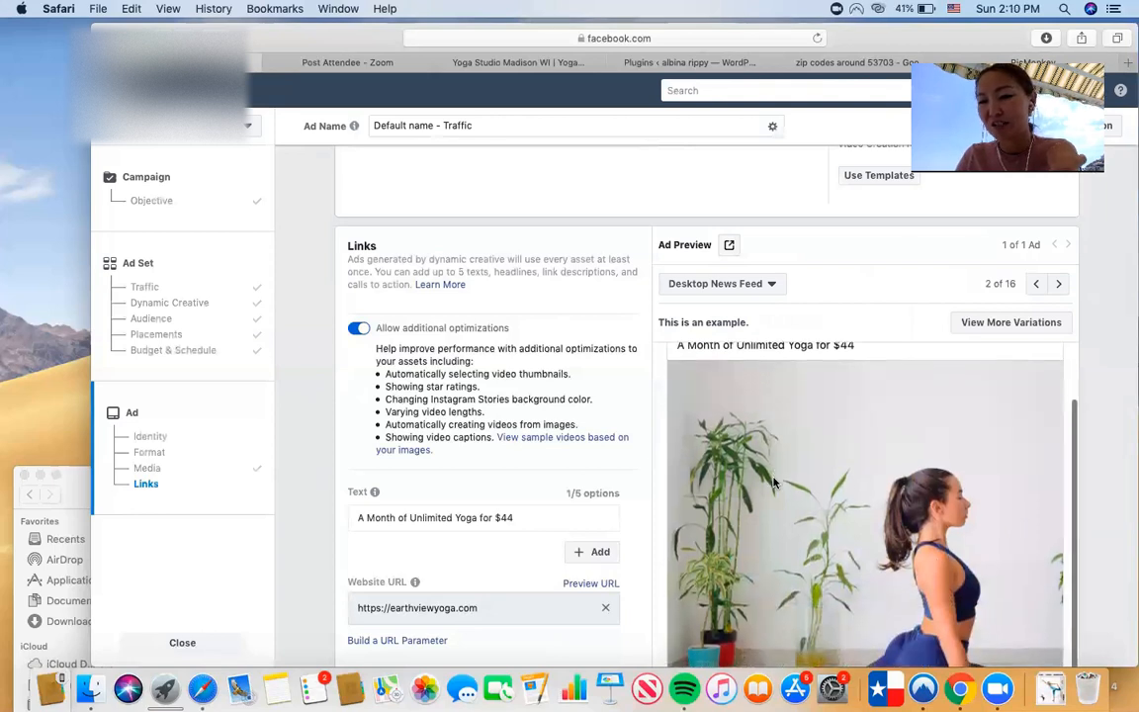
left_click(714, 286)
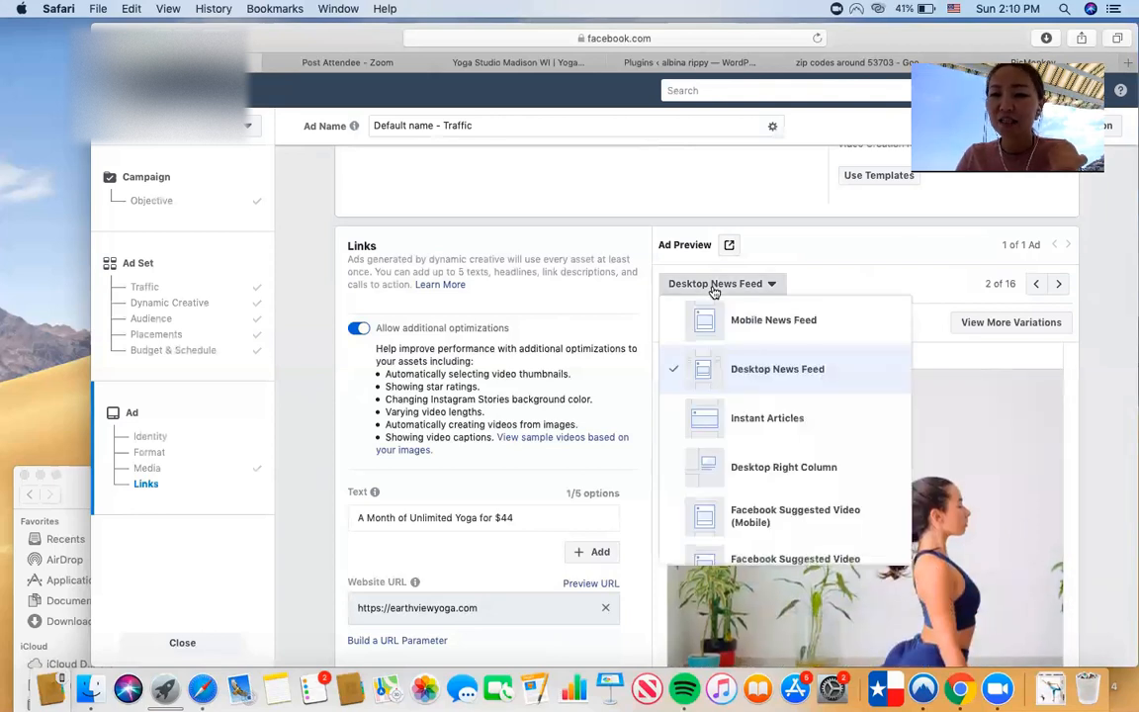
left_click(767, 322)
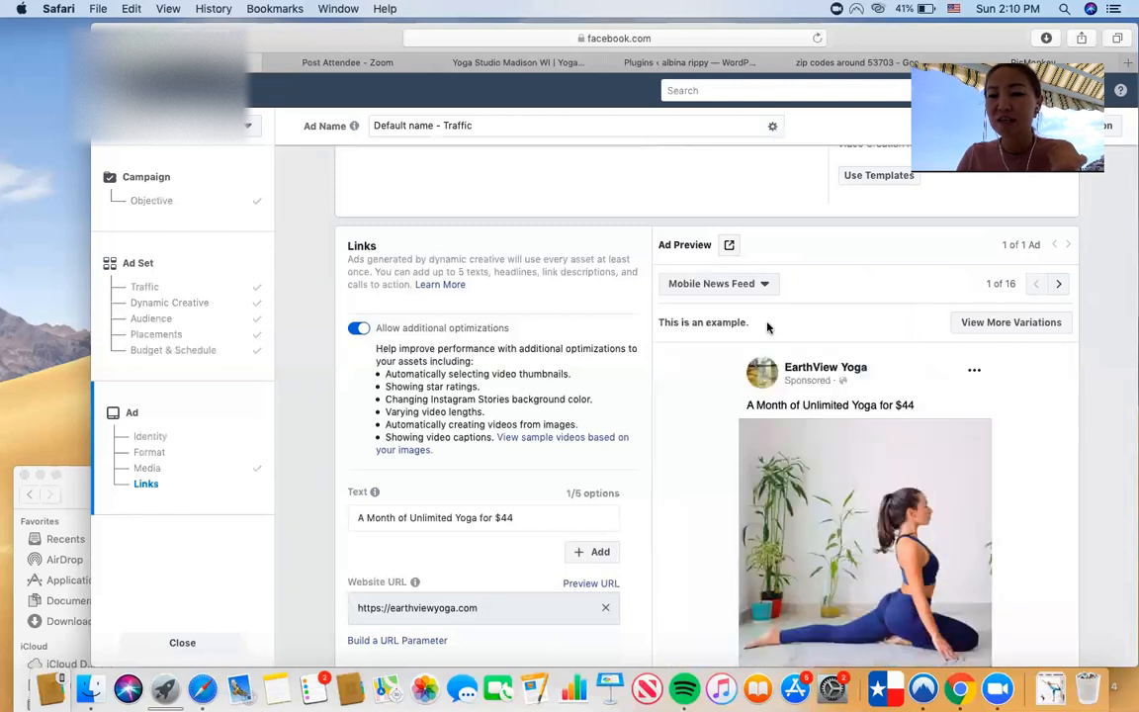
scroll(1001, 498, "down", 3)
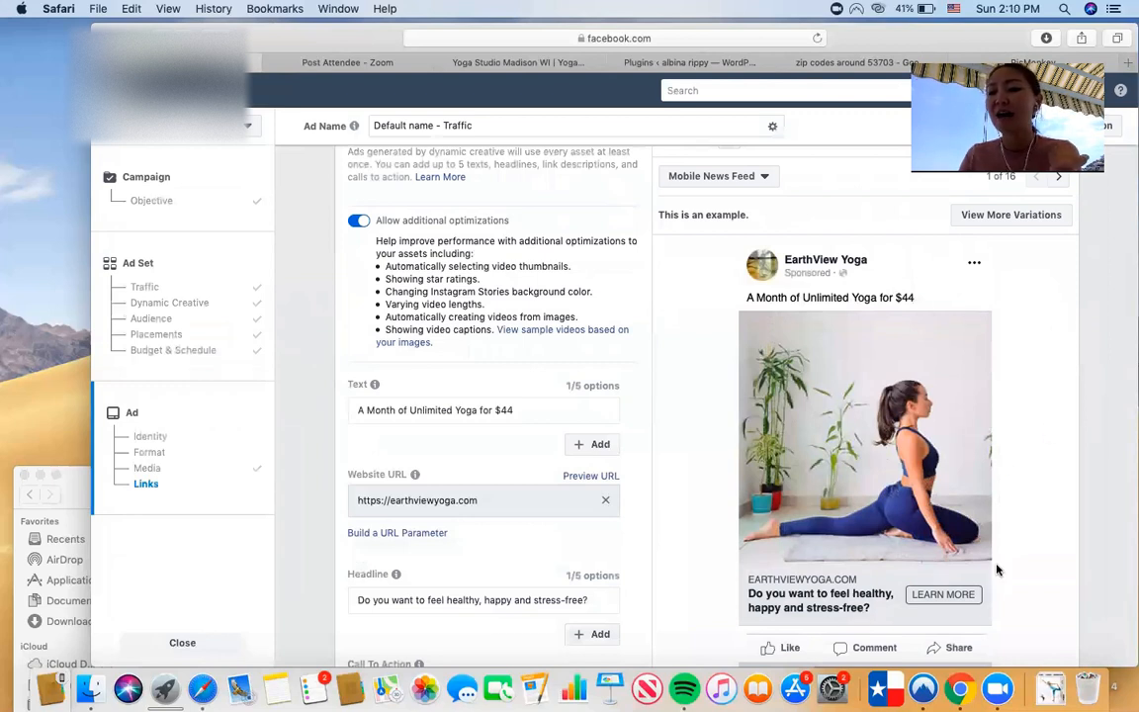
Confirm the finished traffic ad to submit it for publishing
scroll(1057, 499, "down", 5)
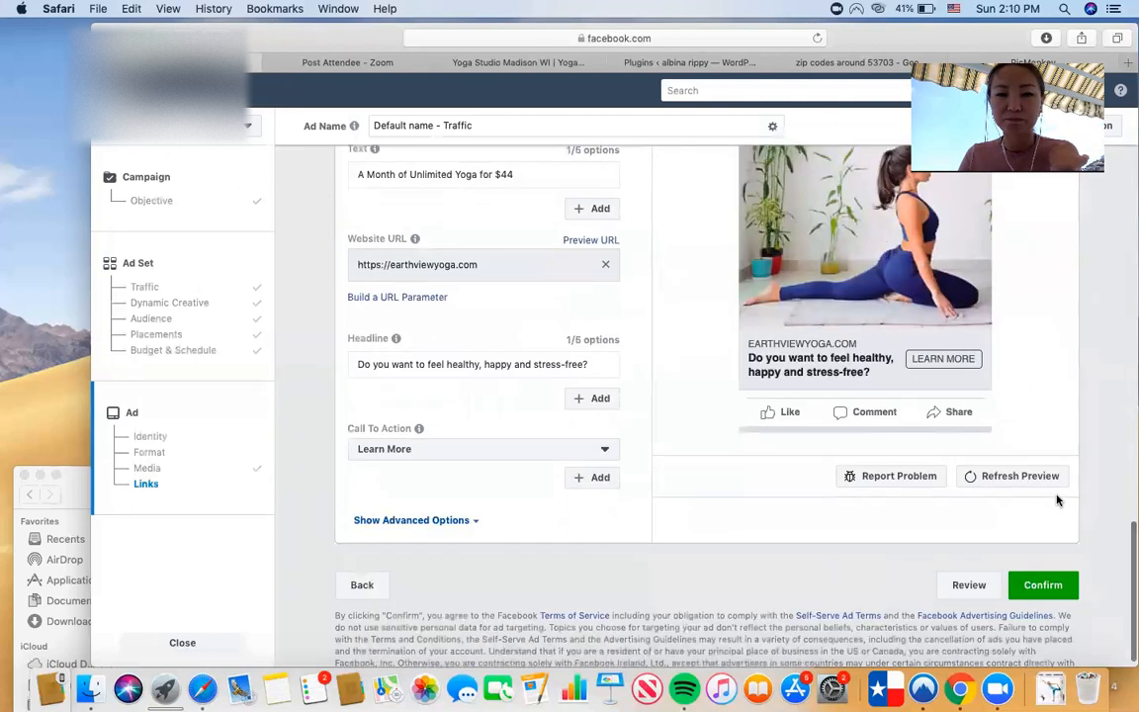
scroll(1057, 500, "down", 1)
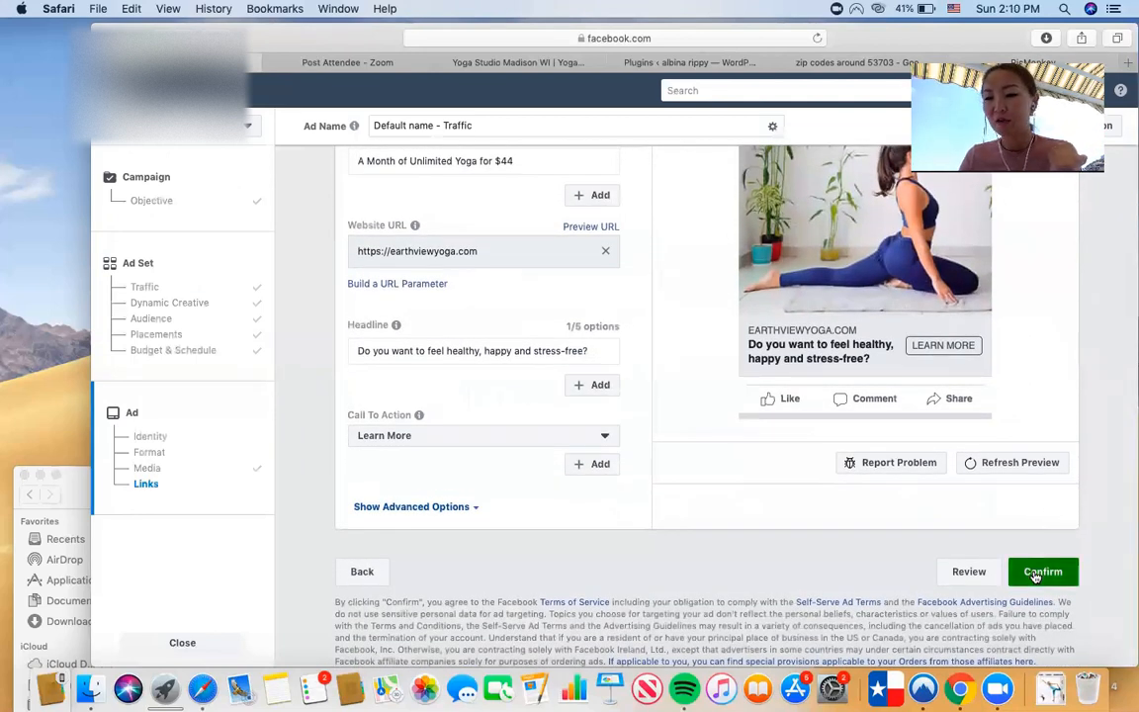
left_click(1035, 574)
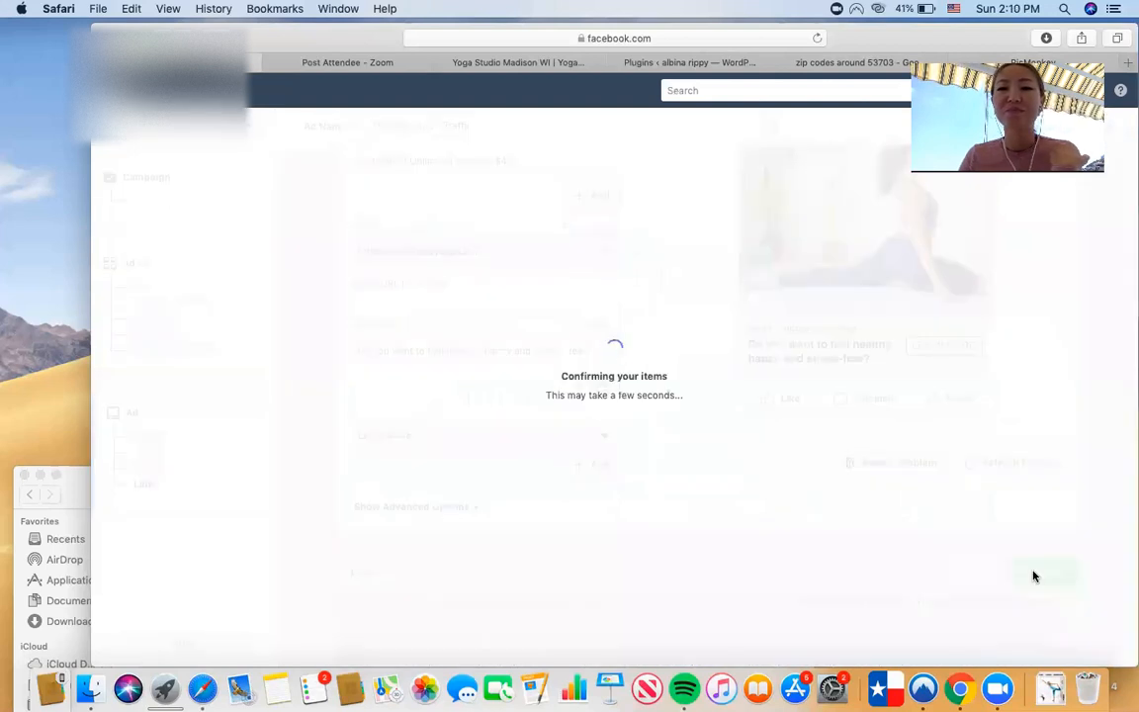